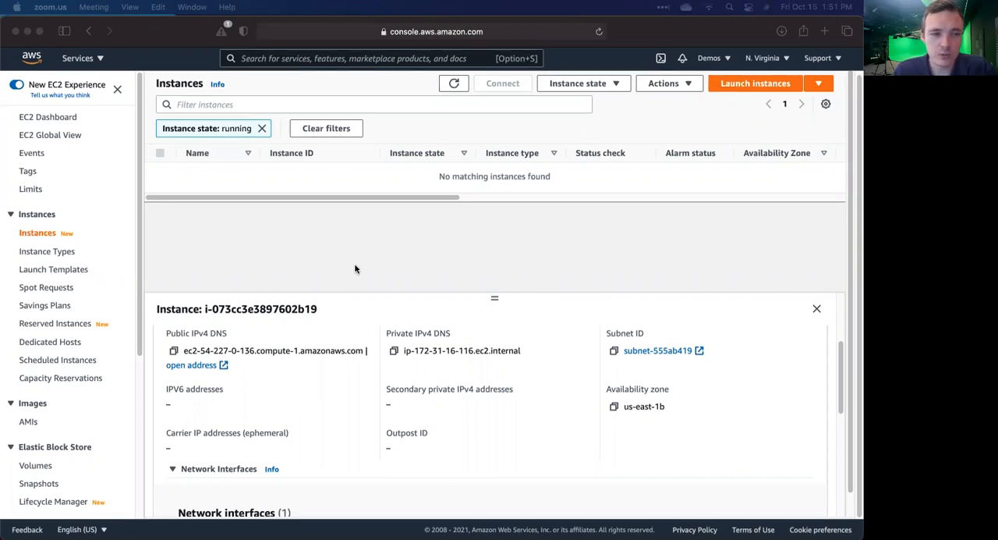
# Step: Open the list of running EC2 instances from the dashboard and start launching a new instance
pyautogui.click(38, 124)
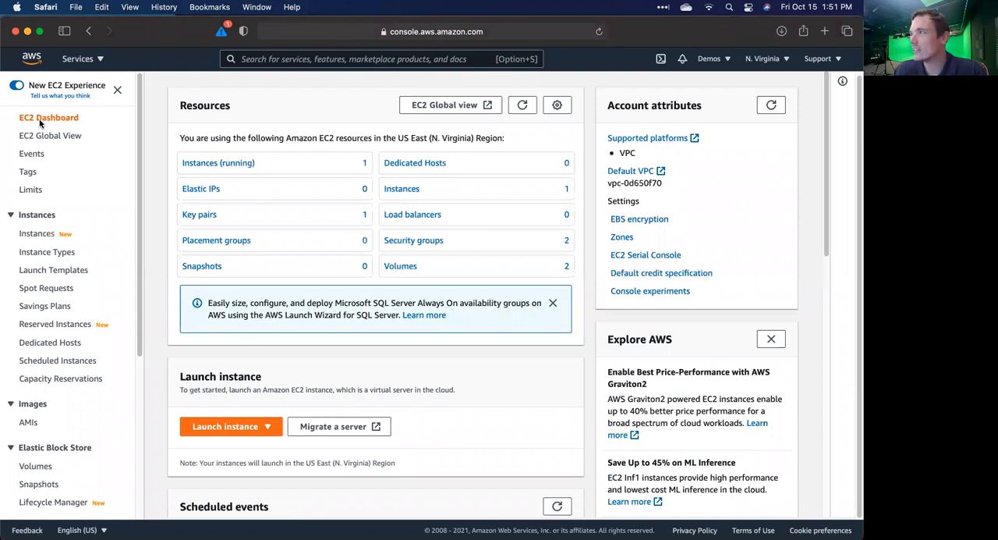
pyautogui.click(229, 161)
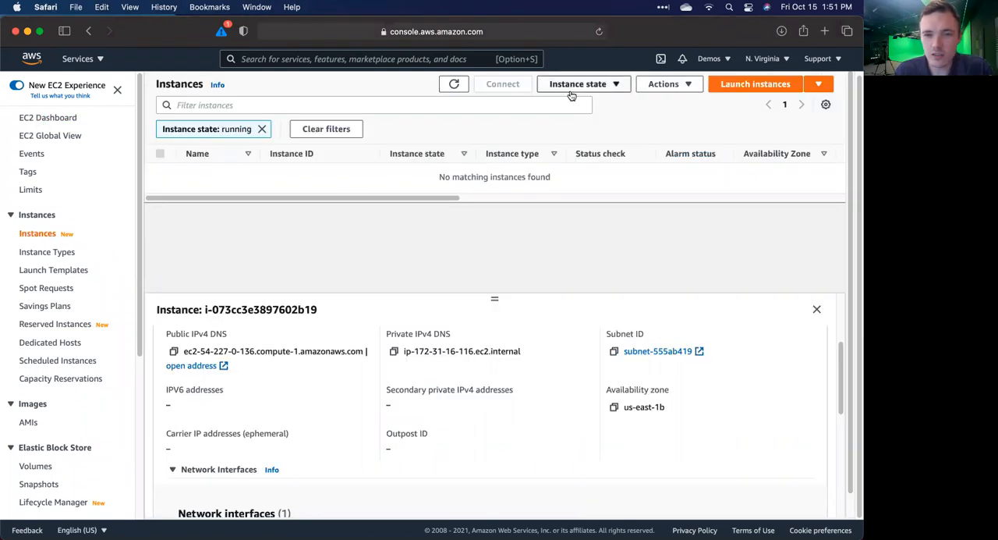
pyautogui.click(729, 83)
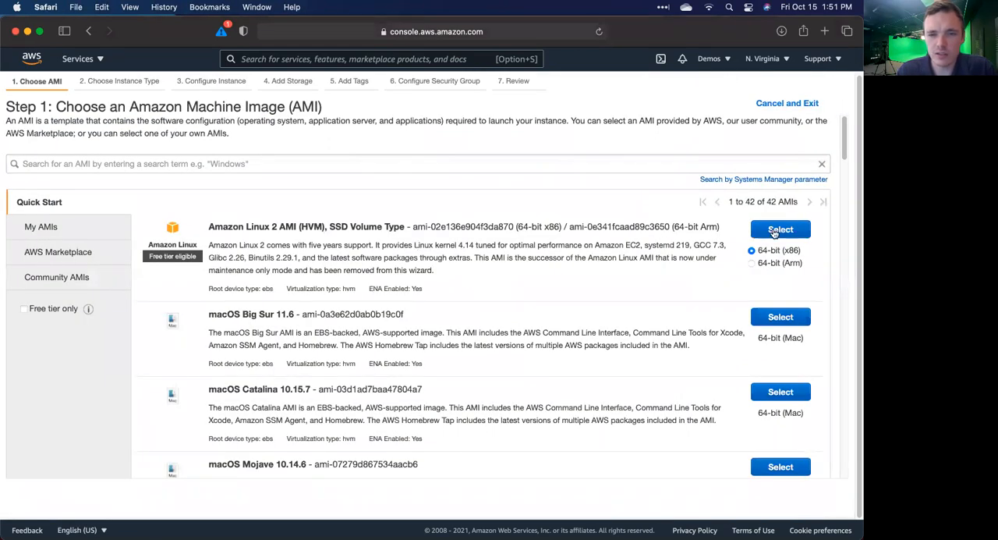
# Step: Choose the 64-bit (x86) Amazon Linux 2 AMI with the t2.micro instance type and continue to the instance details
pyautogui.scroll(-1, 638, 257)
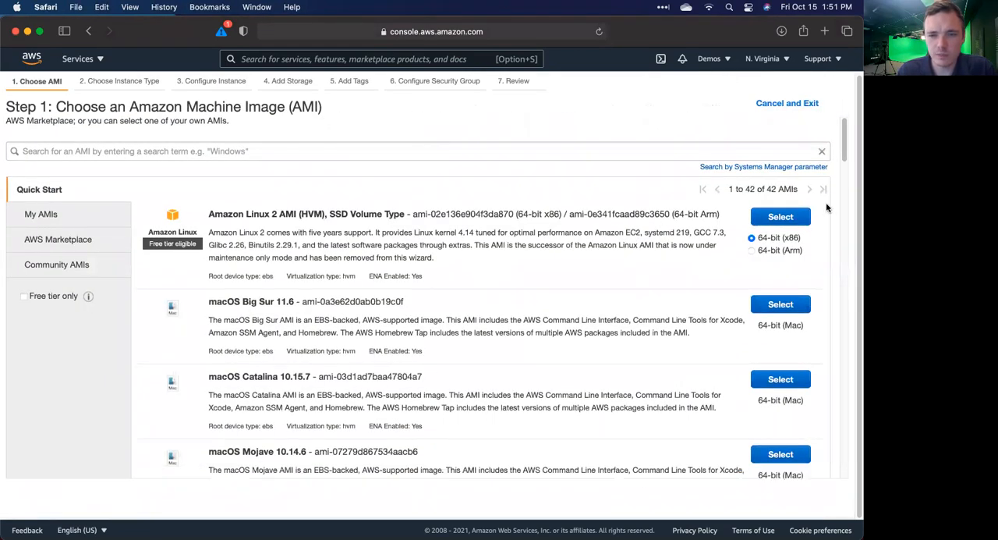
pyautogui.click(774, 218)
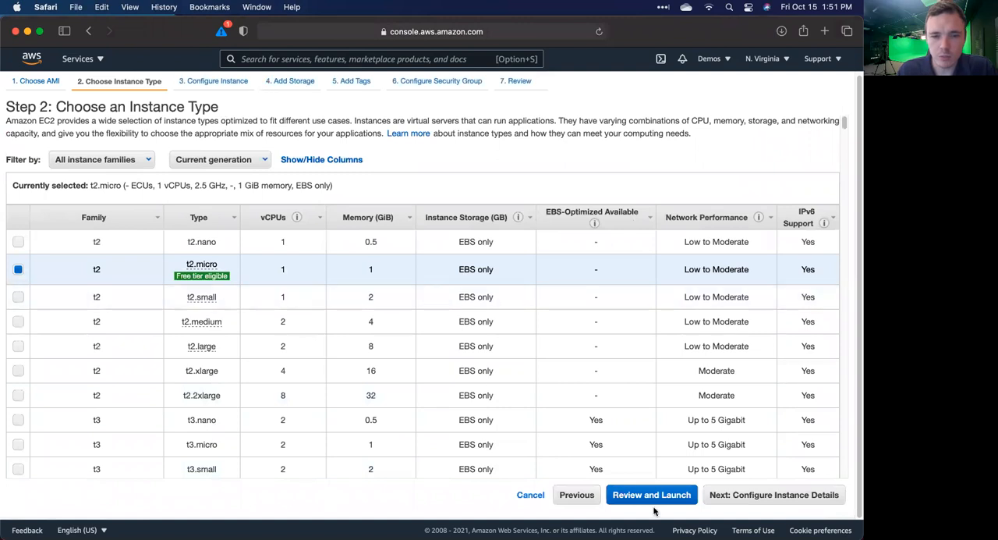
pyautogui.click(765, 496)
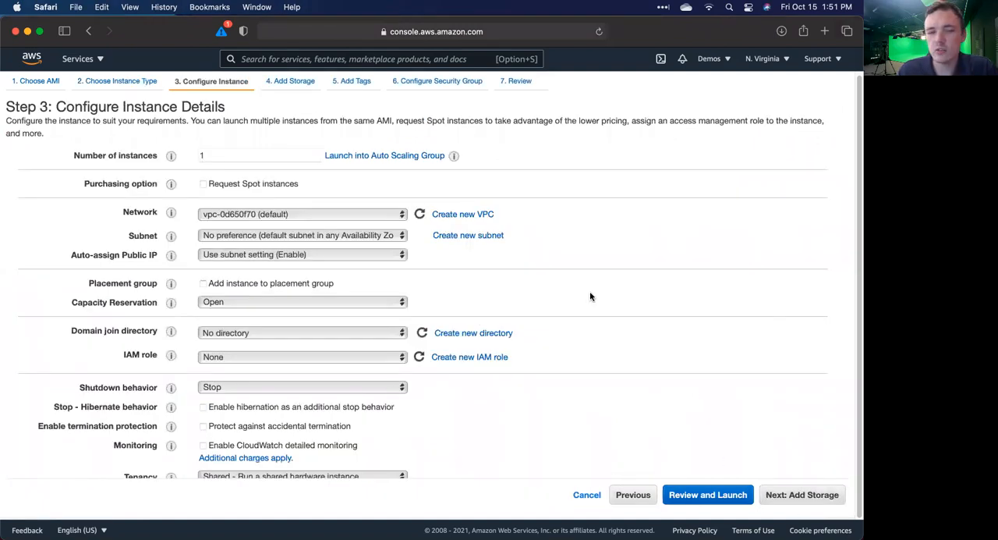
# Step: Paste the copied bash script that installs httpd and writes the test page to /var/www/html/index.html into the instance's user data
pyautogui.scroll(-10, 589, 297)
pyautogui.click(230, 455)
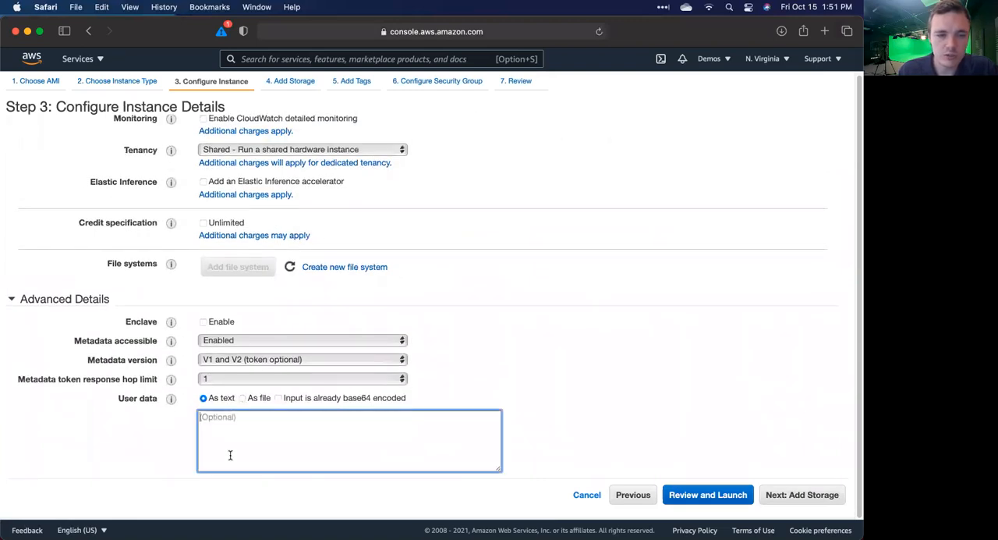
pyautogui.scroll(10, 230, 451)
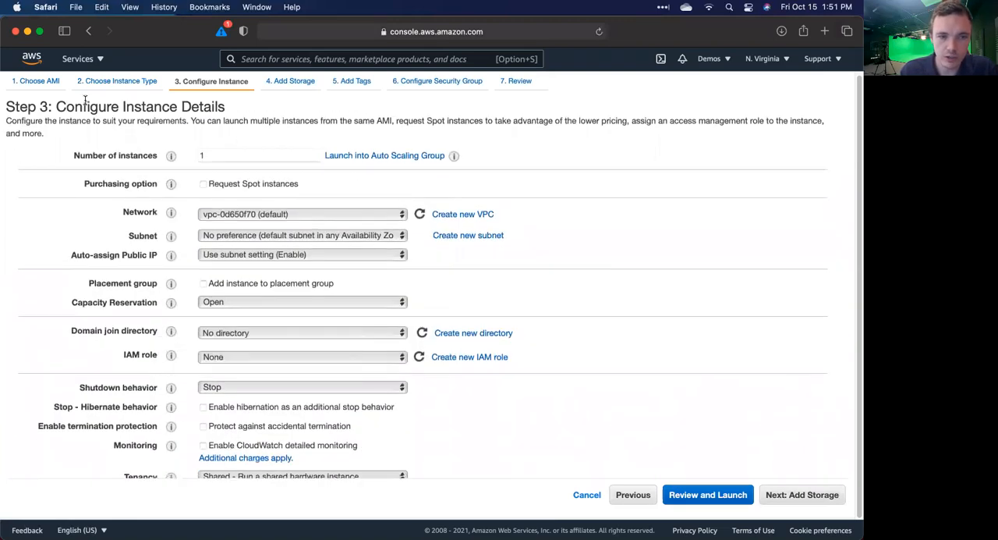
pyautogui.scroll(-10, 208, 380)
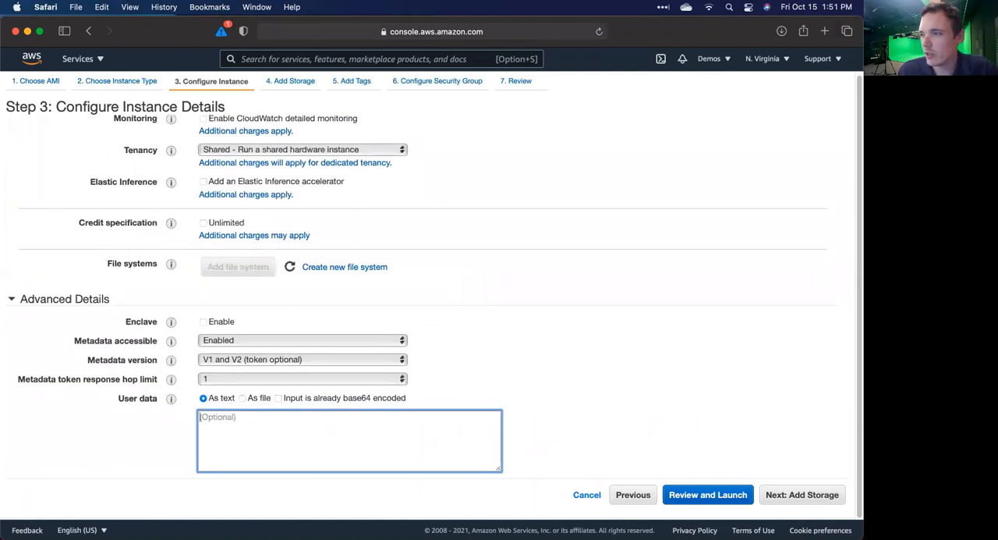
pyautogui.press('super+Tab')
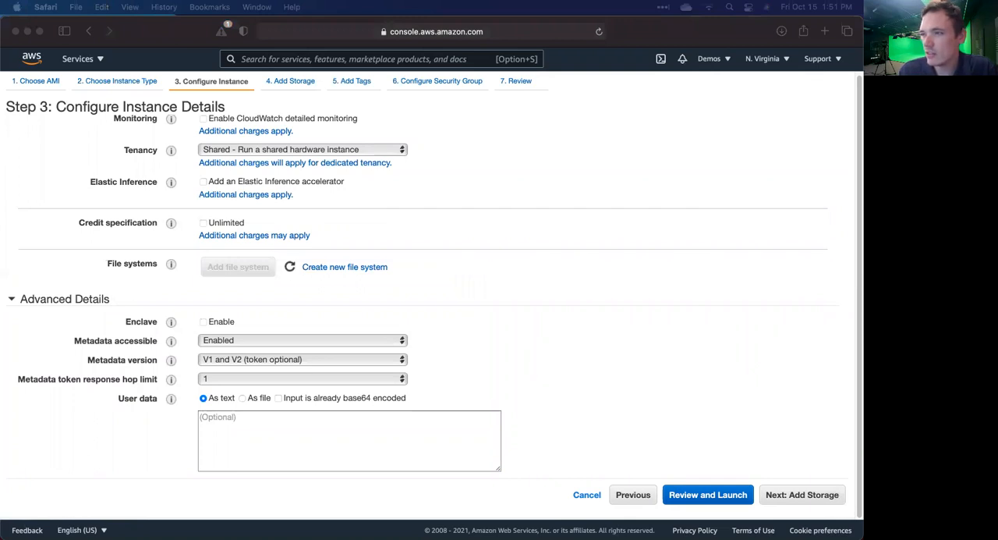
pyautogui.click(436, 443)
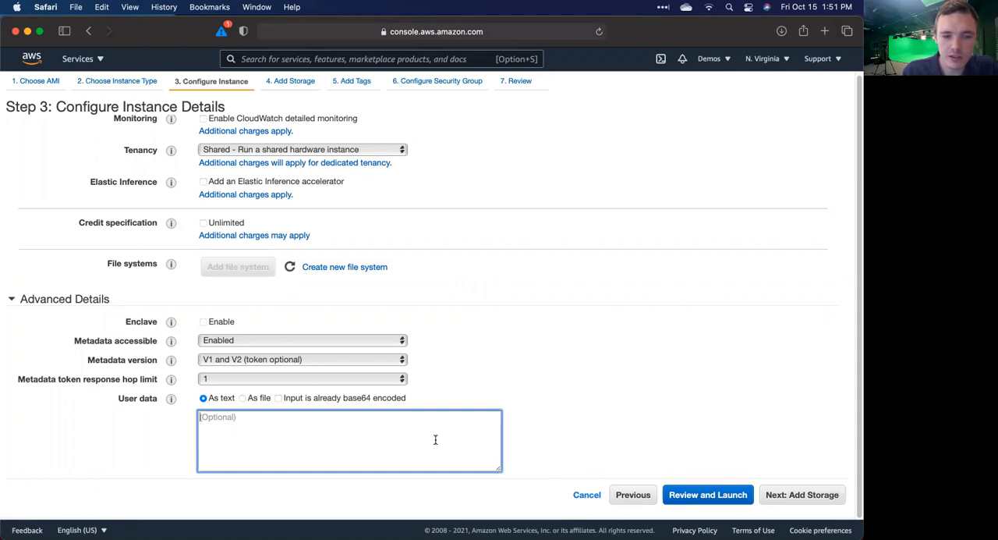
pyautogui.write("#!/bin/bashyum -y install httpdsystemctl enable httpdsystemctl start httpdecho '<html><h1>Test Website – EC2 Instance 1 – us-east-1c (Your Student ID)</h1></html>' > /var/www/html/index.html")
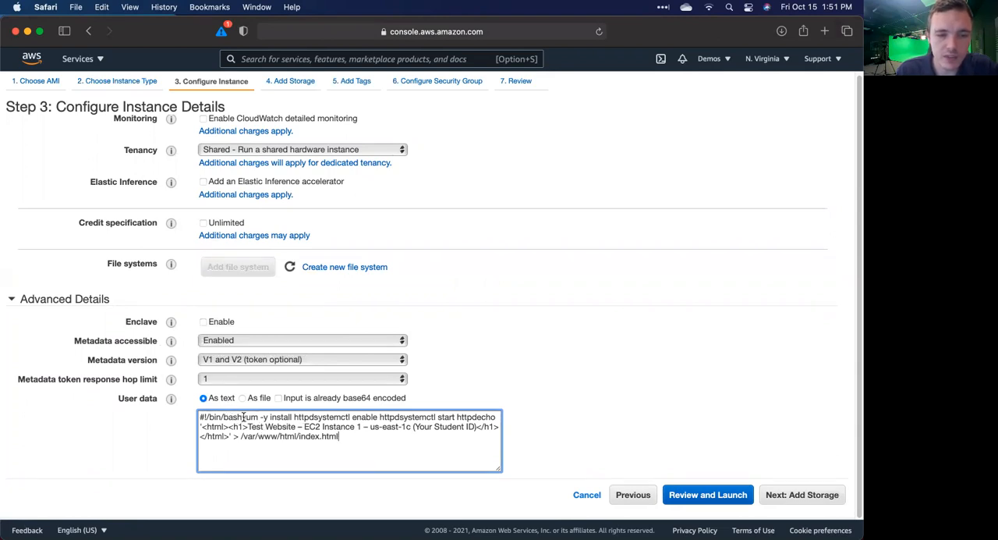
# Step: Break the user data script into separate lines for #!/bin/bash, yum install, systemctl enable, systemctl start and echo
pyautogui.press('Return')
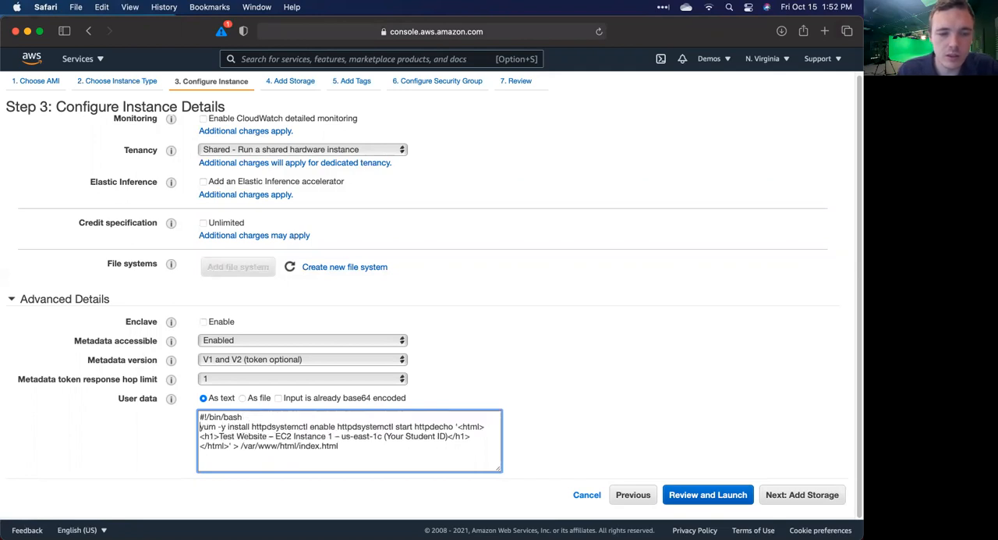
pyautogui.click(268, 427)
pyautogui.press('Return')
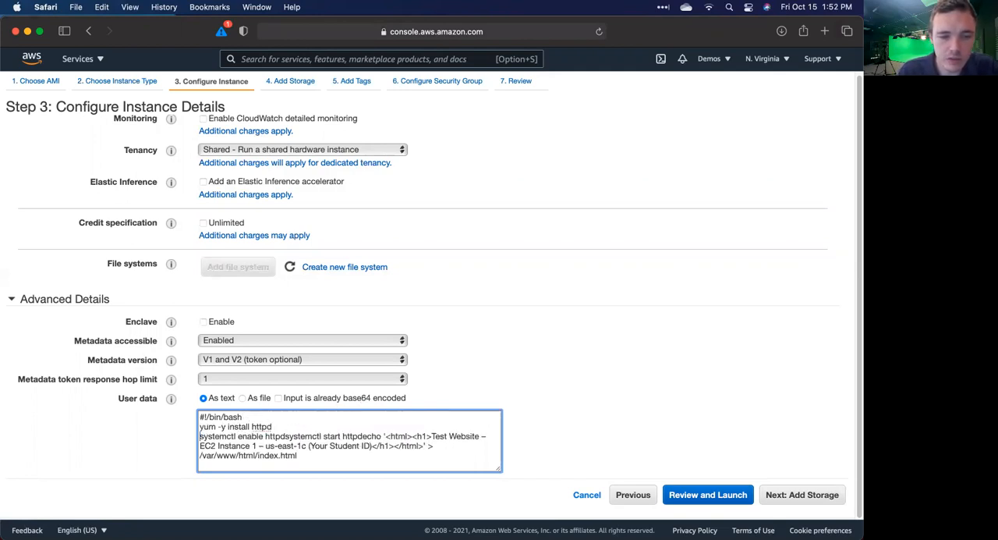
pyautogui.click(286, 435)
pyautogui.press('Return')
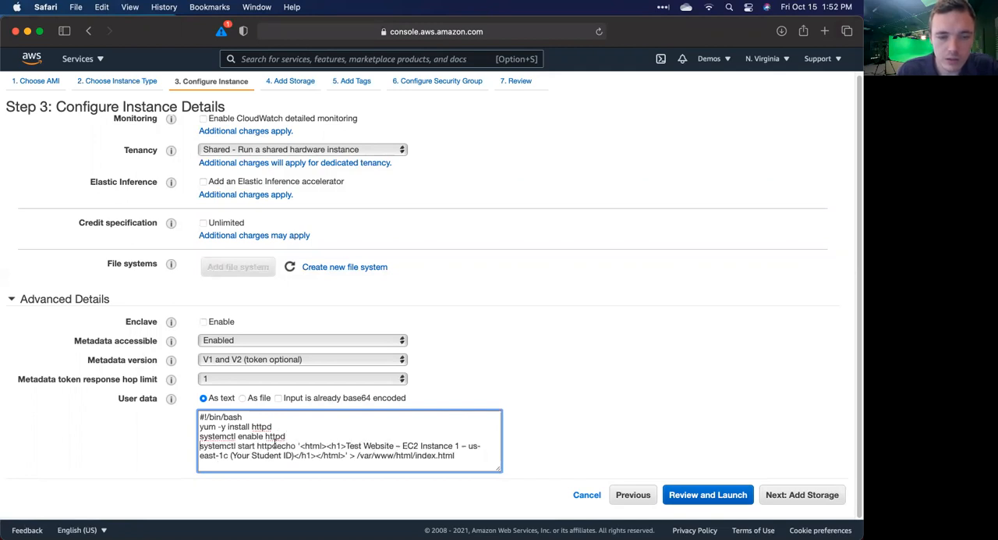
pyautogui.click(281, 446)
pyautogui.press('Return')
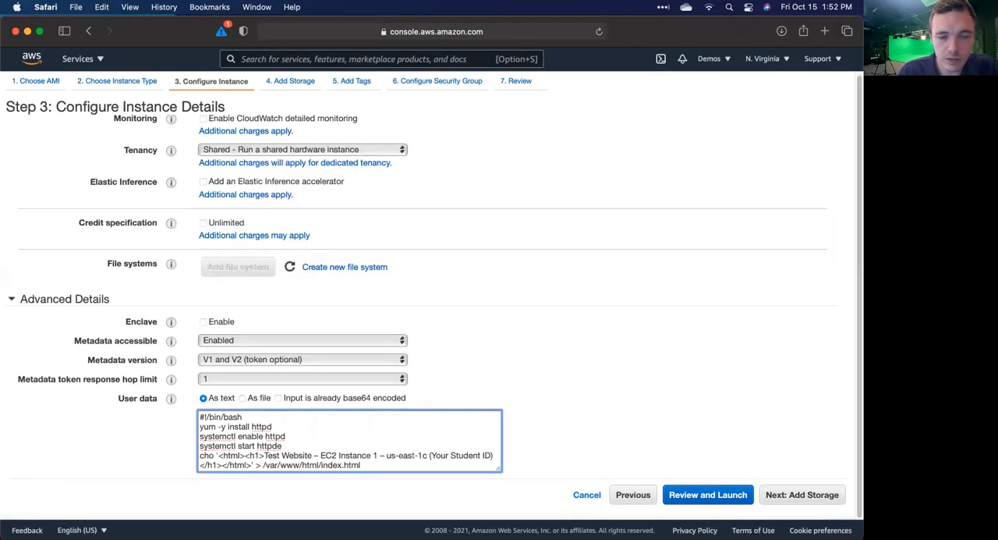
pyautogui.press('BackSpace')
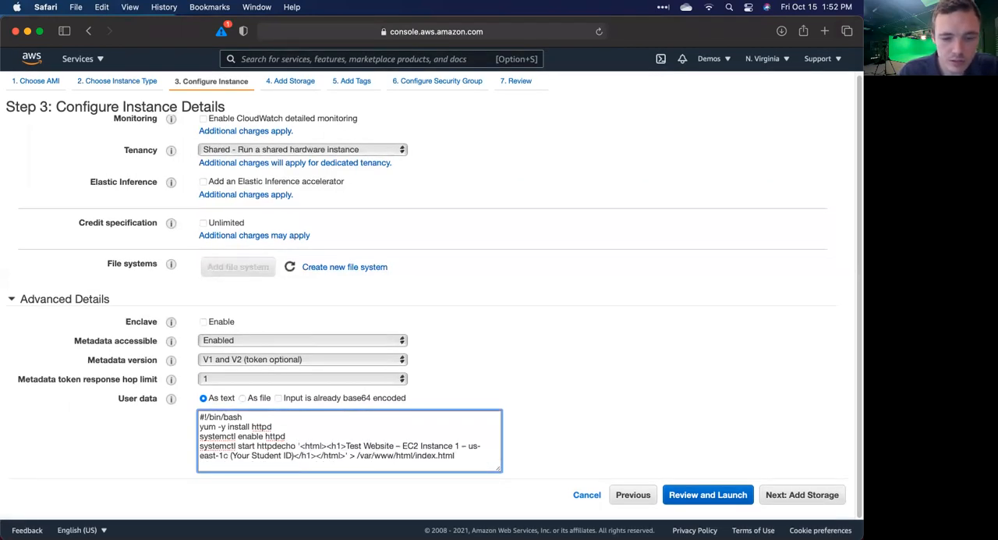
pyautogui.click(277, 445)
pyautogui.press('Return')
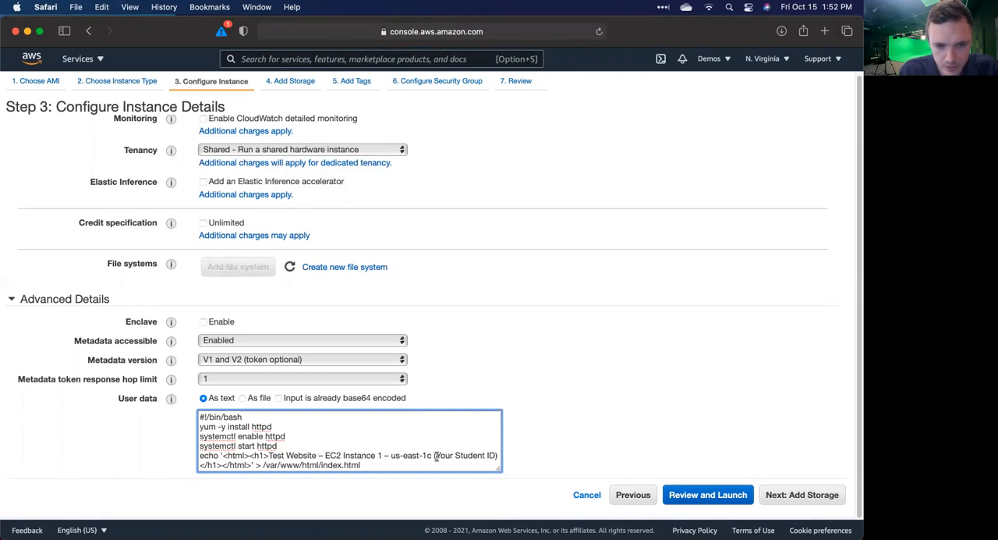
# Step: Replace the "(Your Student ID)" placeholder in the script's heading with "Instructor"
pyautogui.moveTo(435, 455); pyautogui.dragTo(507, 455)
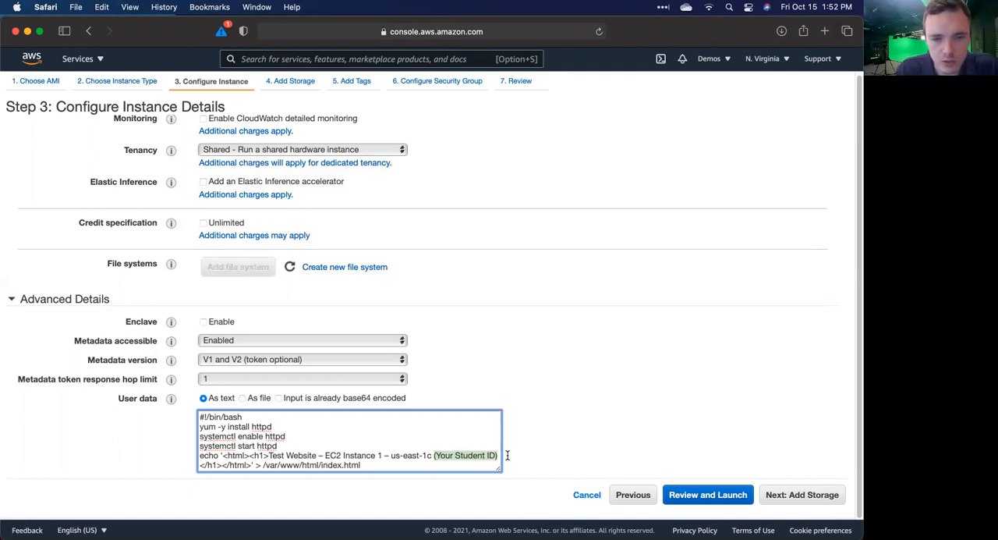
pyautogui.press('BackSpace')
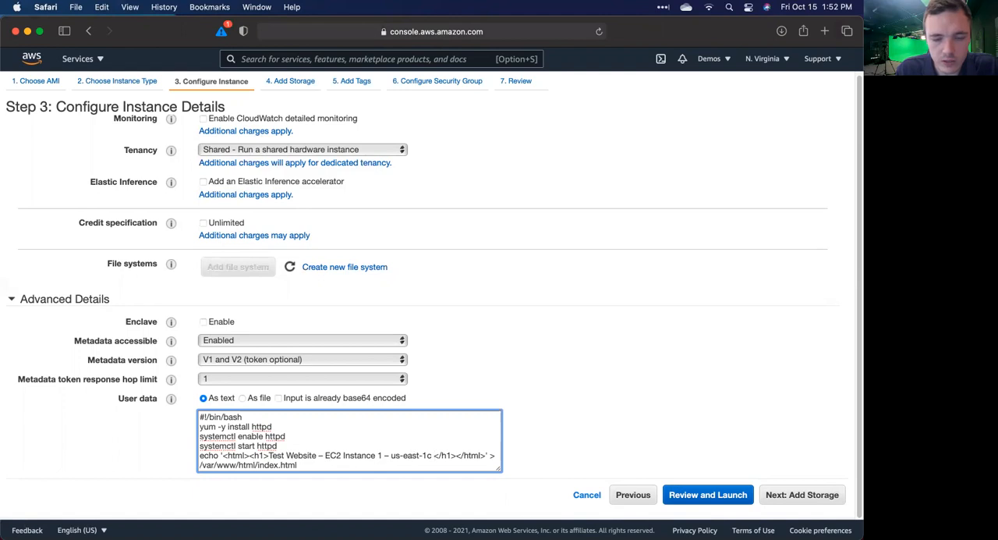
pyautogui.write('Instrucotr')
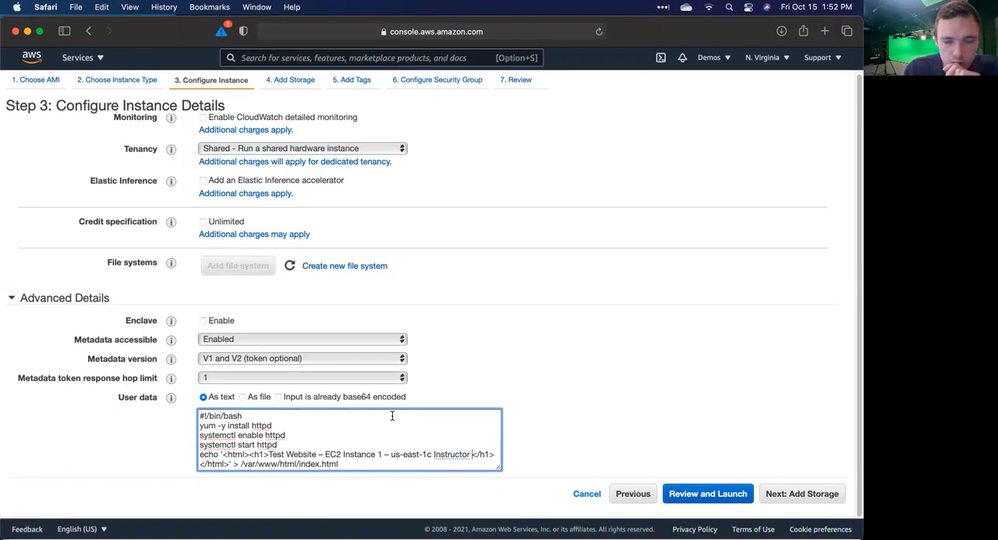
pyautogui.click(415, 456)
pyautogui.write('t')
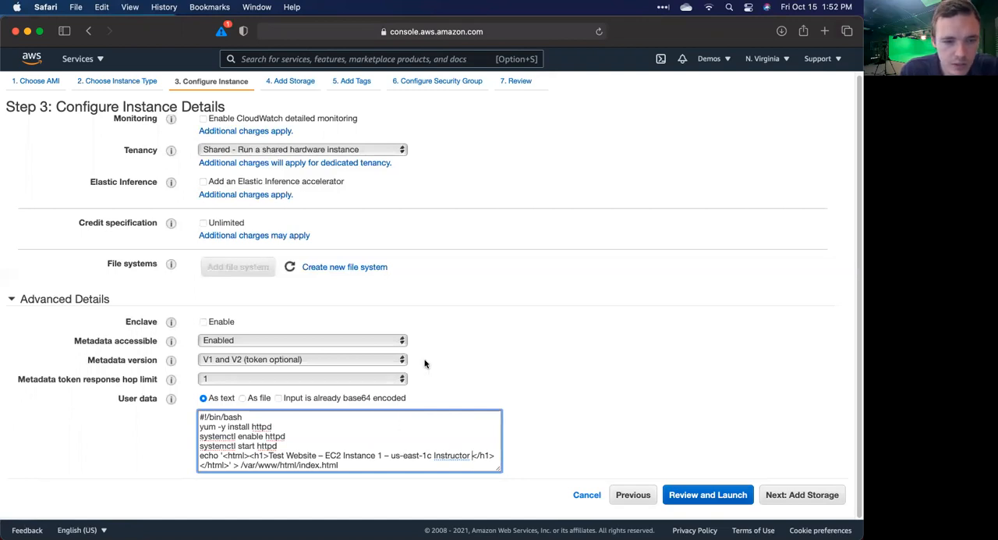
# Step: Set the instance's subnet to the default one in us-east-1c and check the list of available regions
pyautogui.scroll(10, 424, 363)
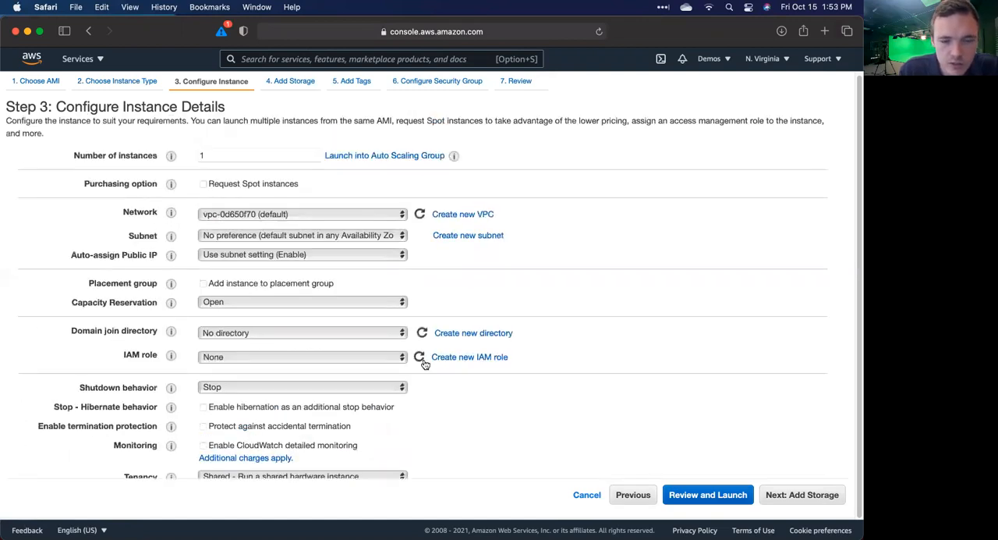
pyautogui.scroll(-10, 424, 362)
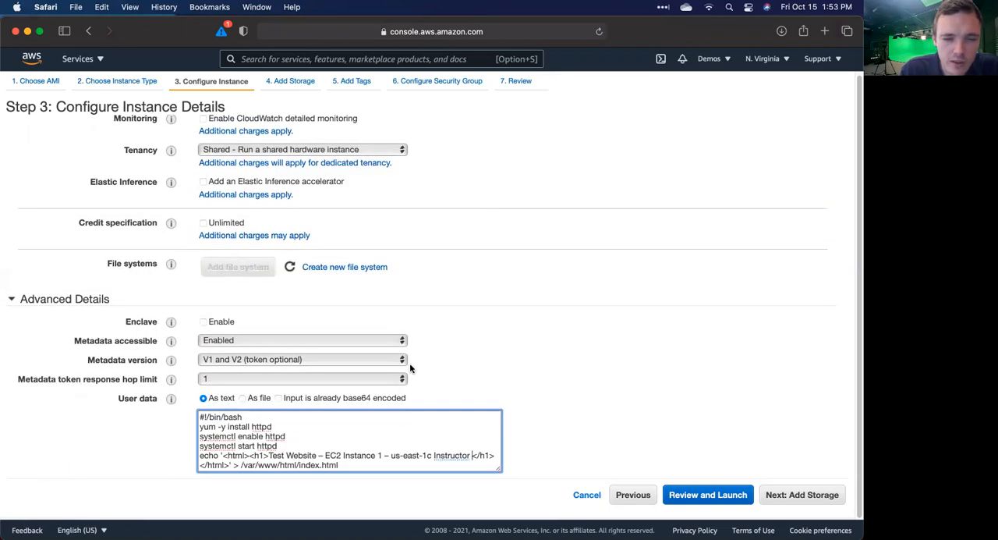
pyautogui.scroll(10, 335, 338)
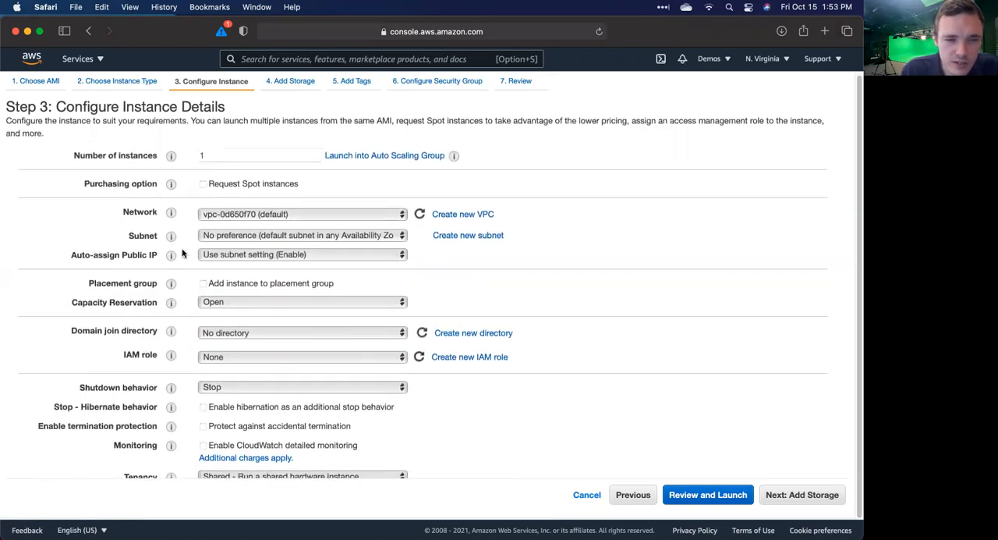
pyautogui.click(366, 237)
pyautogui.click(294, 279)
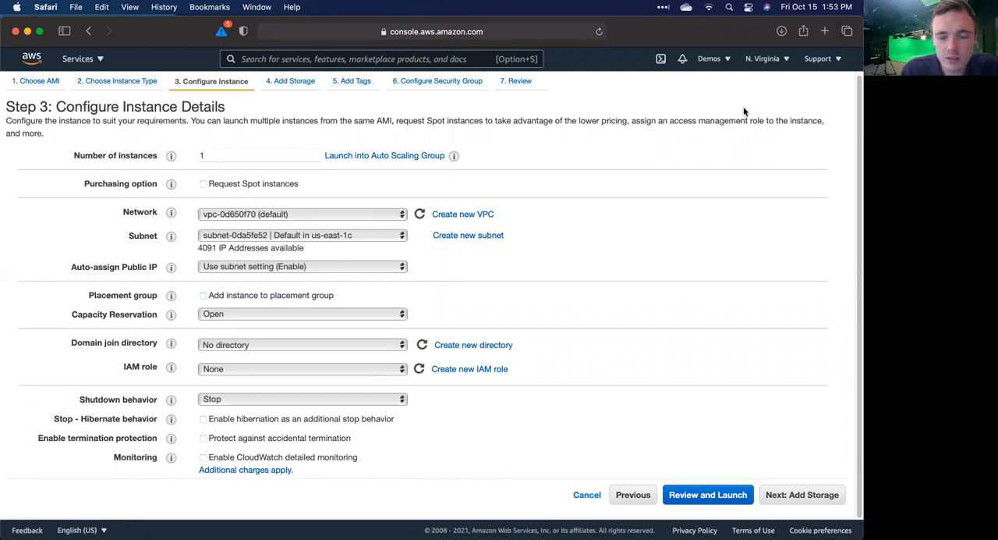
pyautogui.click(786, 60)
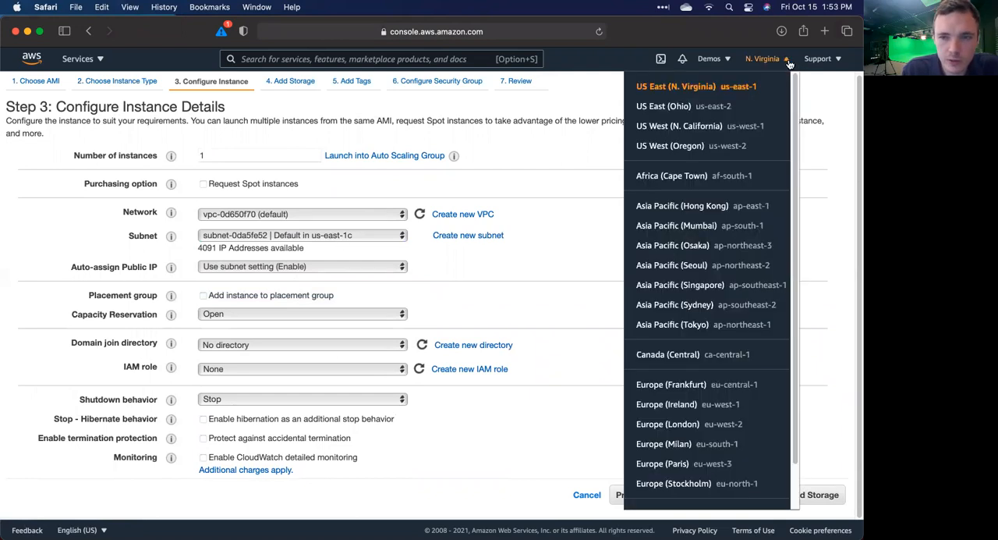
pyautogui.click(786, 62)
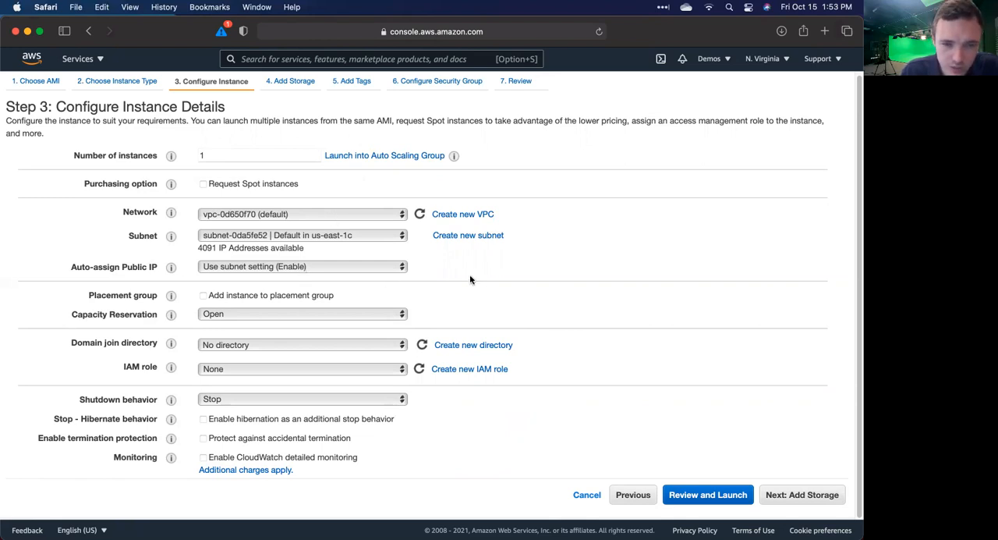
# Step: Keep the default storage, add no tags, and continue to the security group configuration
pyautogui.scroll(-1, 425, 276)
pyautogui.scroll(-10, 425, 281)
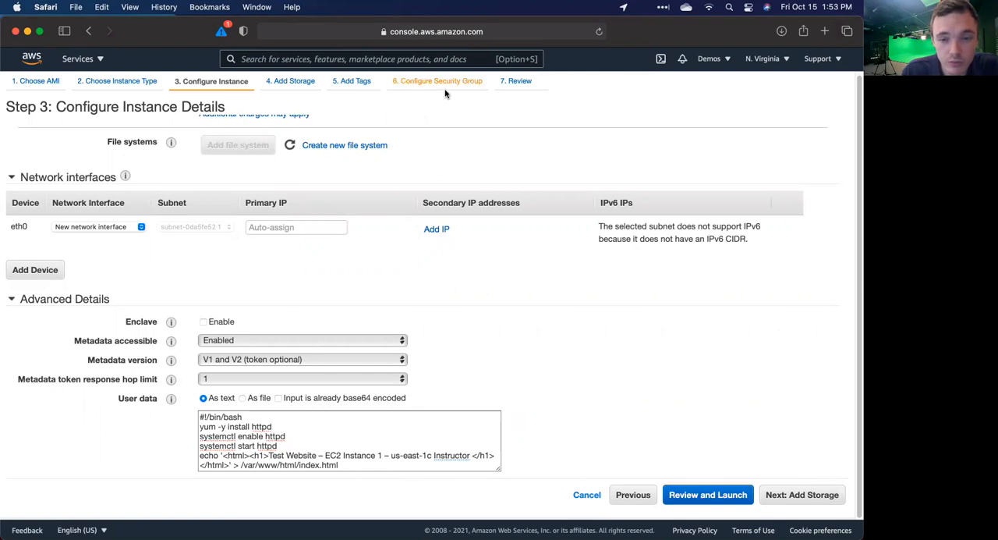
pyautogui.click(820, 494)
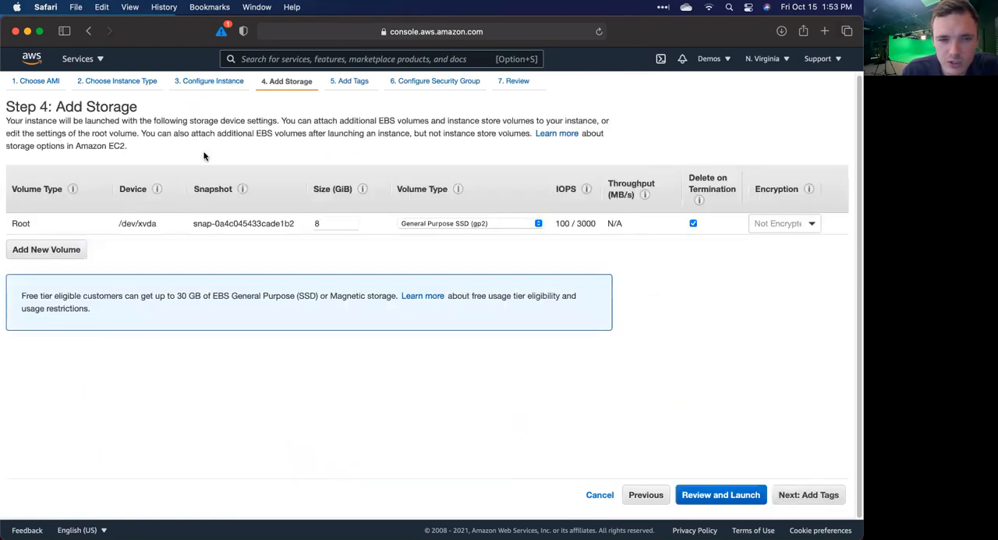
pyautogui.click(824, 499)
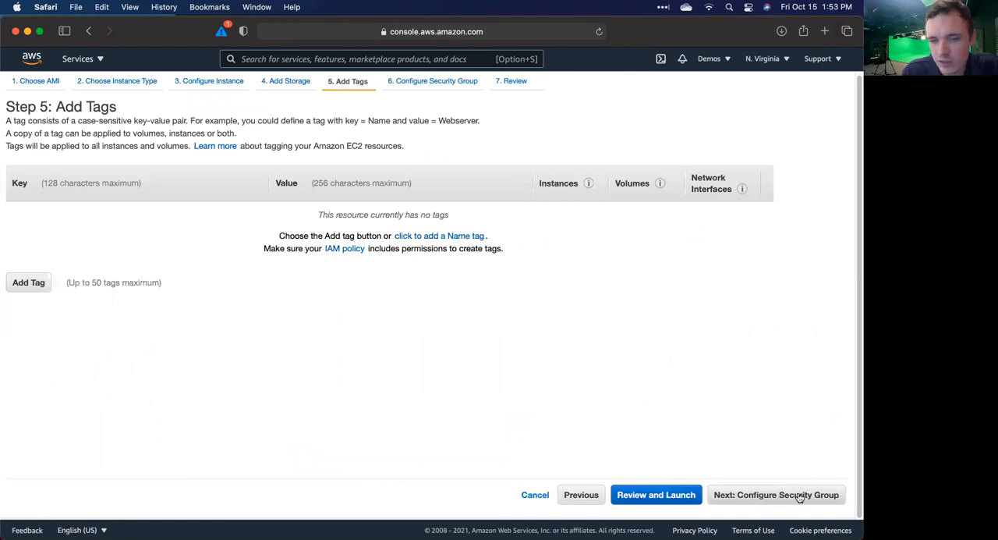
pyautogui.click(799, 496)
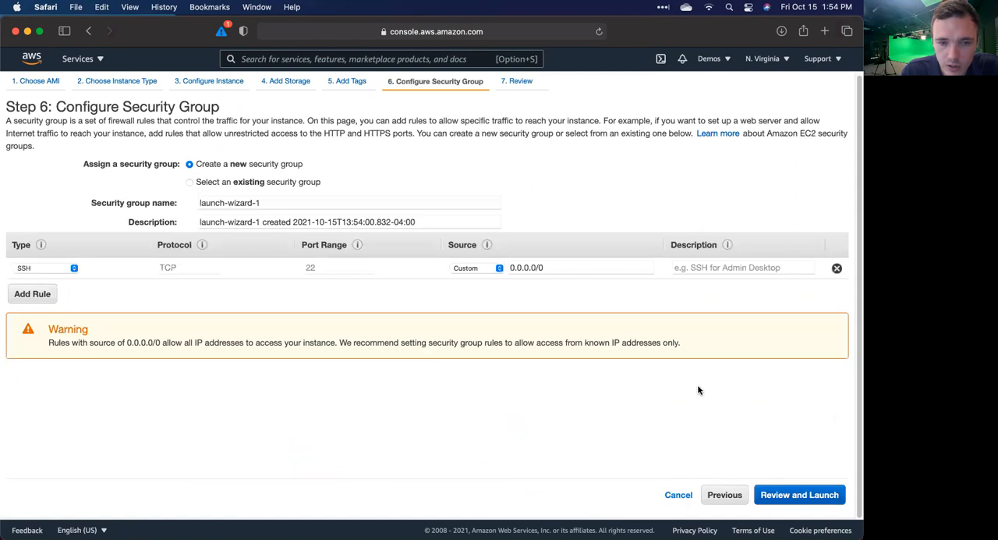
# Step: Name the new security group "loab-balance-demo"
pyautogui.tripleClick(271, 200)
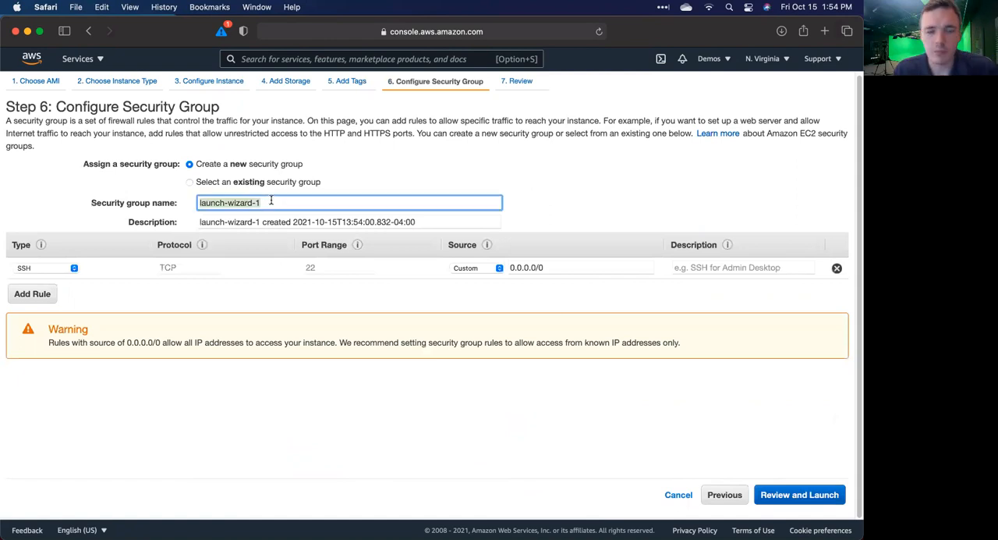
pyautogui.write('dem')
pyautogui.press('BackSpace')
pyautogui.press('BackSpace')
pyautogui.press('BackSpace')
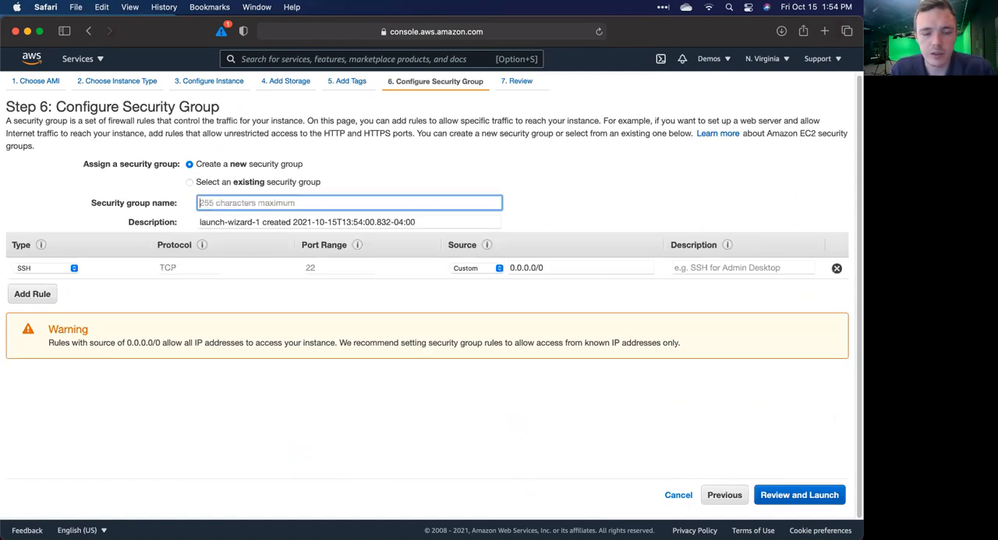
pyautogui.write('loab-')
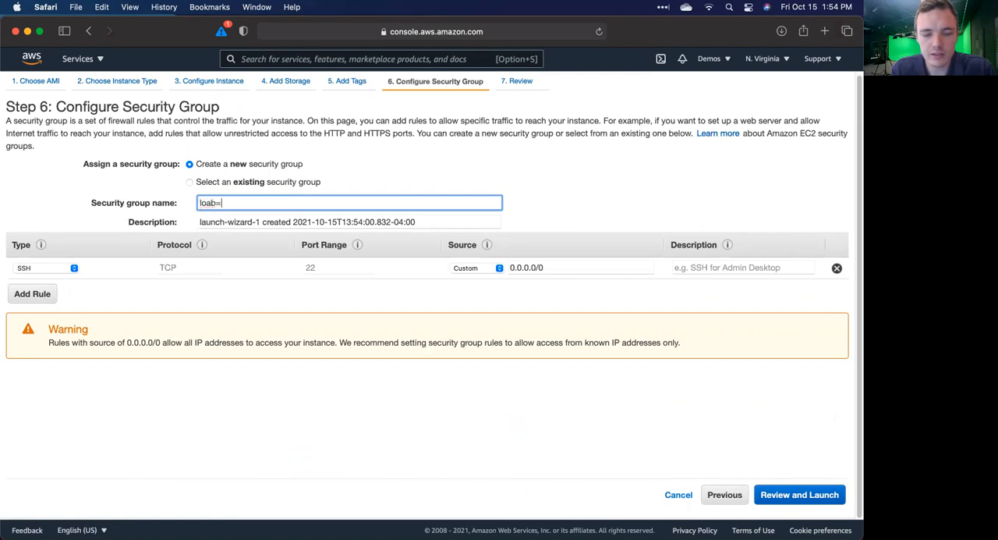
pyautogui.write('balance-')
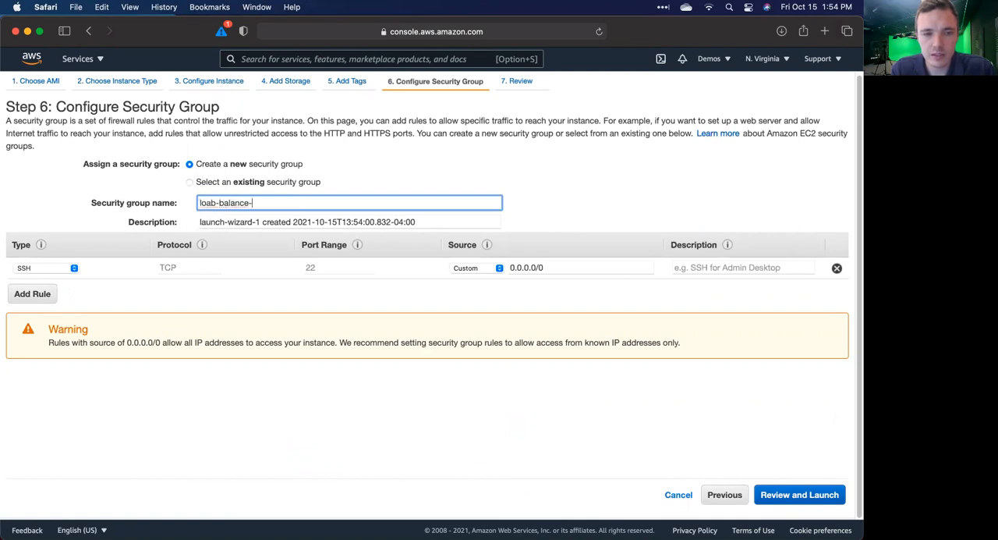
pyautogui.write('test')
pyautogui.press('BackSpace')
pyautogui.press('BackSpace')
pyautogui.press('BackSpace')
pyautogui.press('BackSpace')
pyautogui.write('demo')
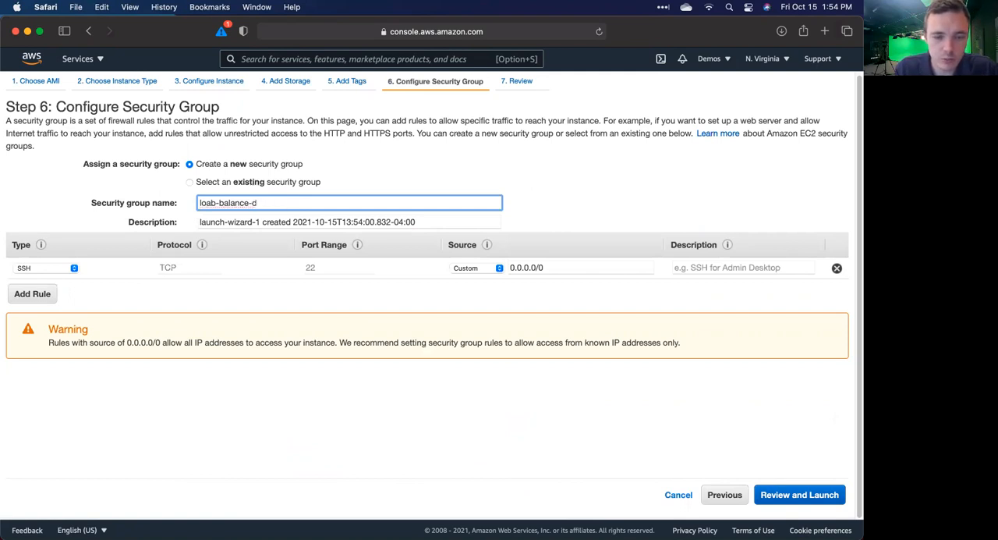
# Step: Replace the security group's default description with "demo the elb"
pyautogui.click(353, 223)
pyautogui.press('super+a')
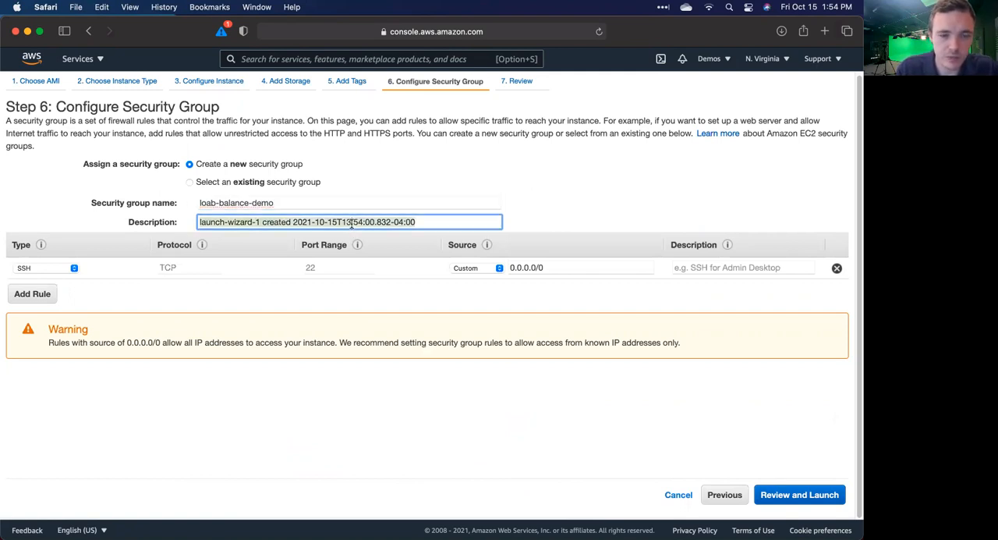
pyautogui.press('BackSpace')
pyautogui.write('m')
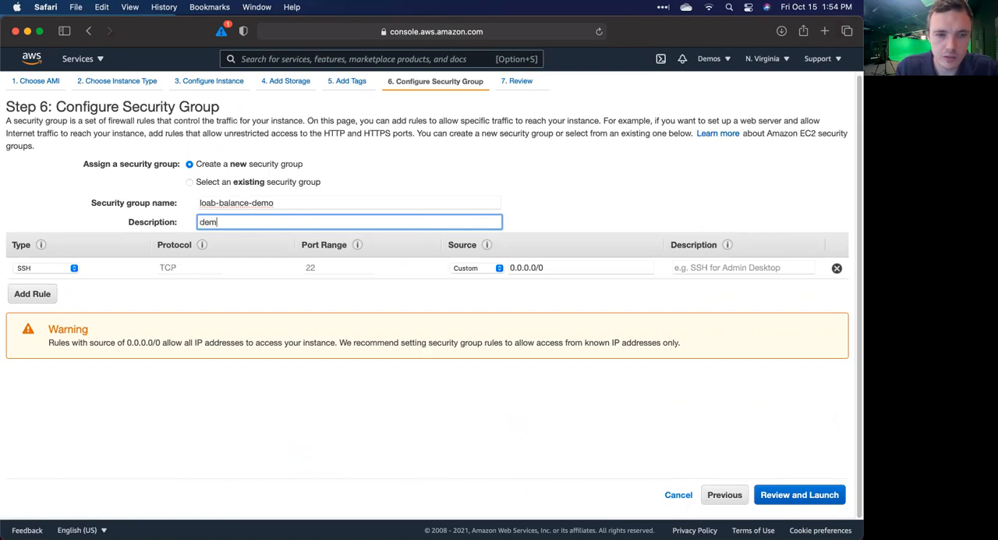
pyautogui.write('o the lb')
pyautogui.press('BackSpace')
pyautogui.press('BackSpace')
pyautogui.write('elf')
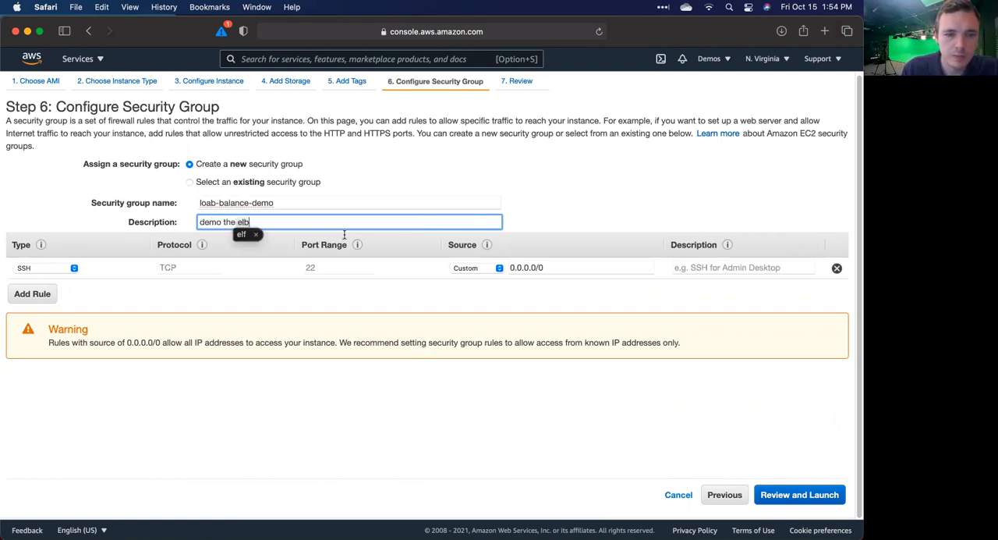
pyautogui.click(296, 410)
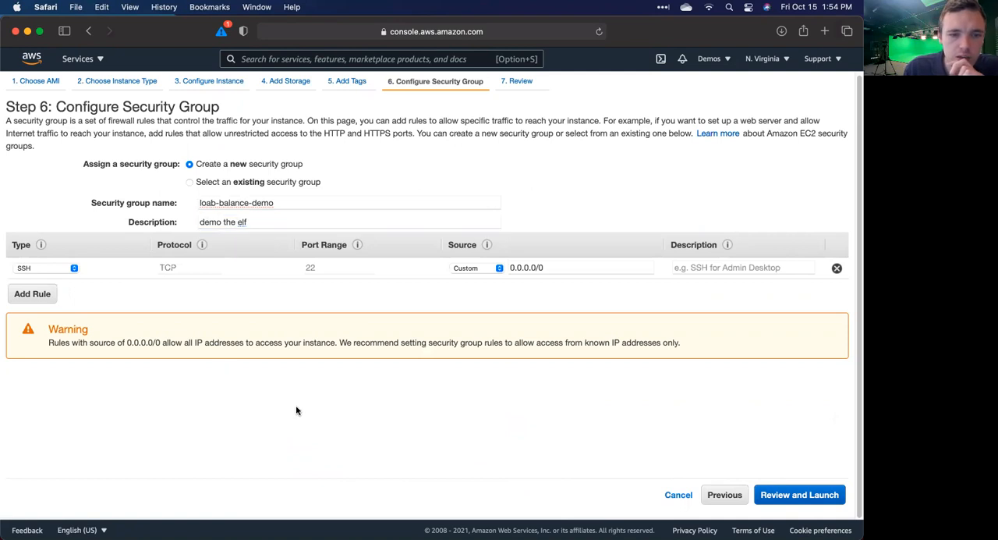
pyautogui.click(305, 221)
pyautogui.press('BackSpace')
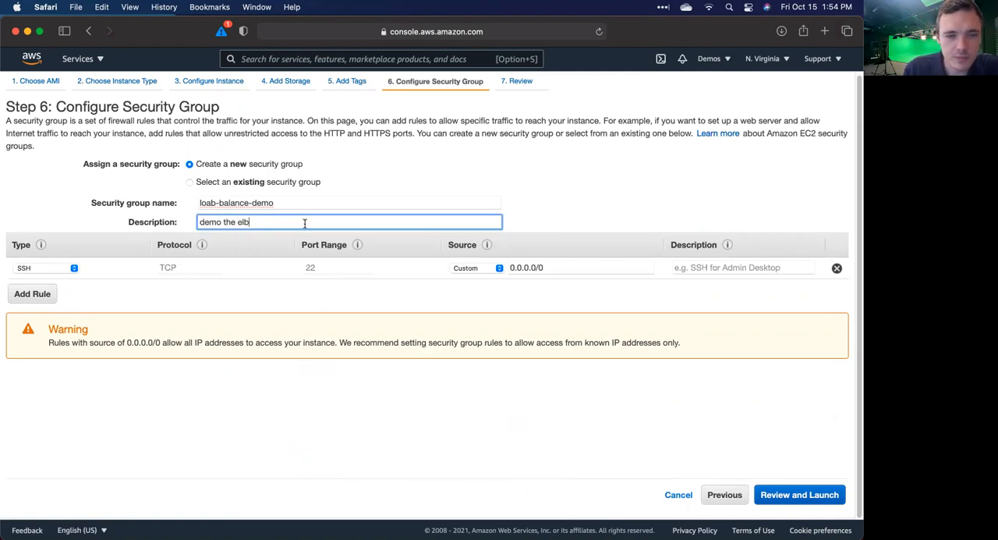
pyautogui.click(279, 443)
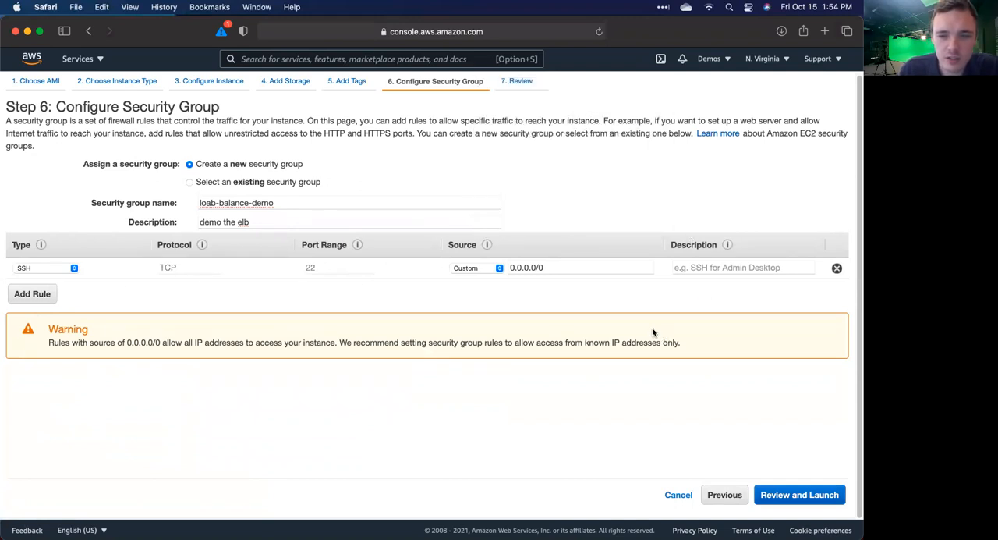
# Step: Replace the security group's SSH rule with an HTTP rule described as "all http traffic", keeping the default source
pyautogui.click(837, 268)
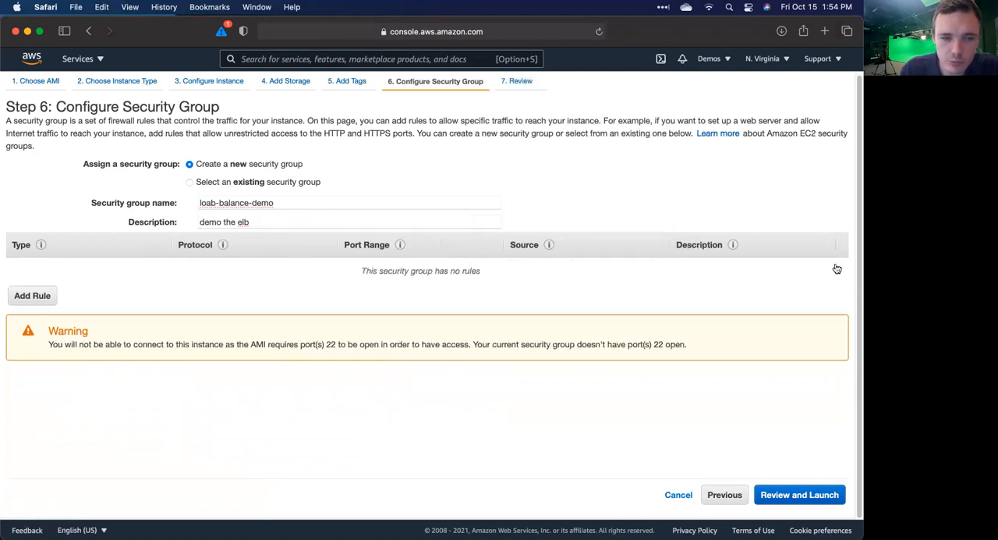
pyautogui.click(39, 296)
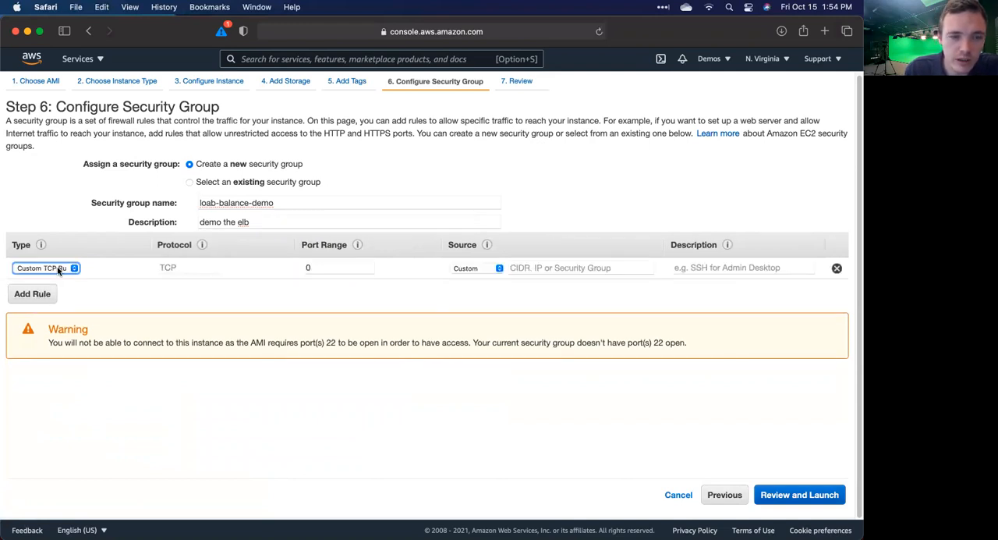
pyautogui.click(58, 269)
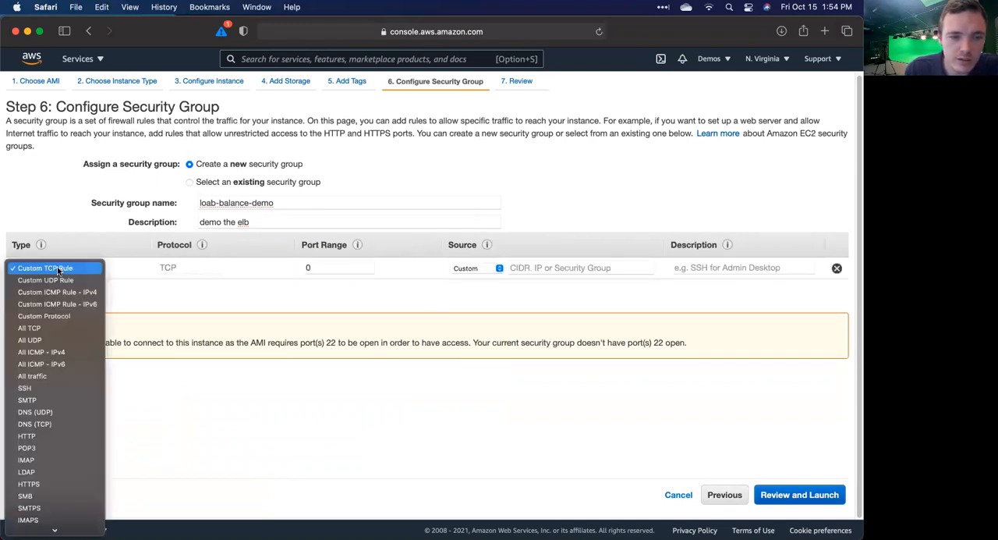
pyautogui.click(40, 435)
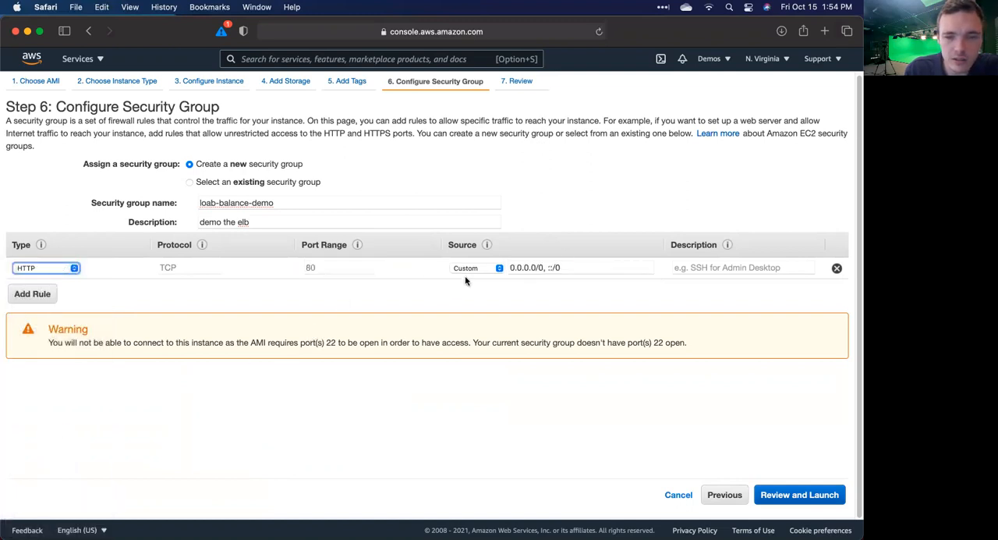
pyautogui.click(699, 267)
pyautogui.write('all http traffic')
pyautogui.click(660, 433)
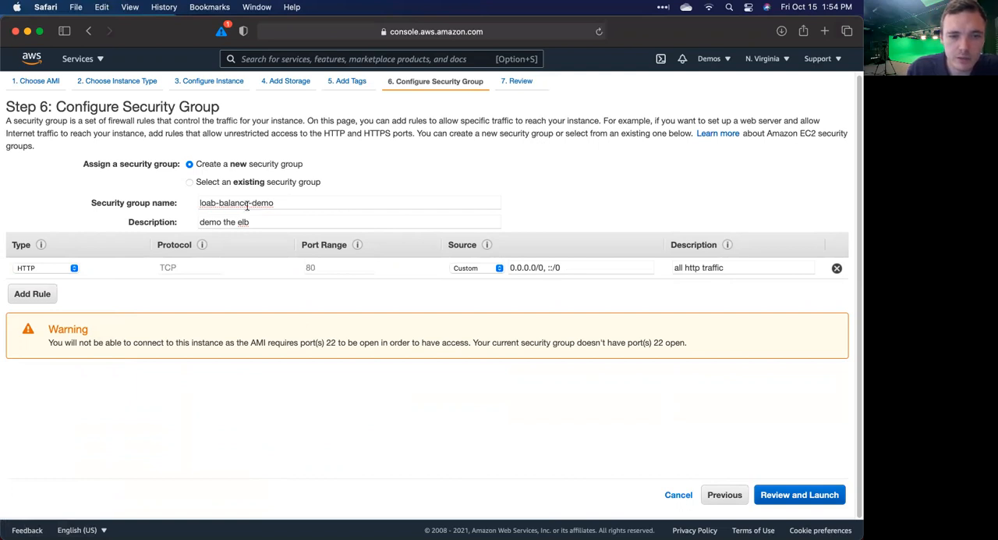
# Step: Correct the spelling of the security group name to "load-balance-demo"
pyautogui.click(214, 202)
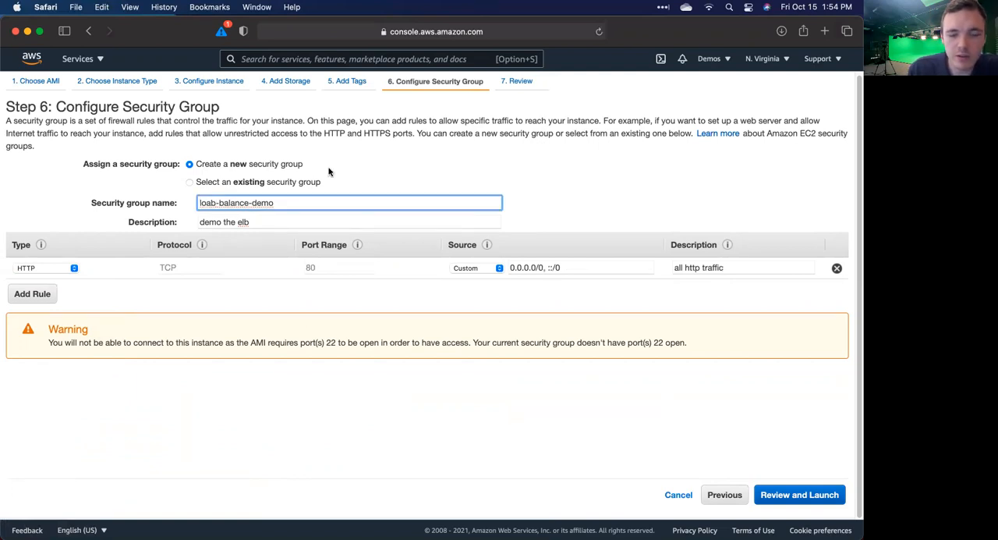
pyautogui.press('BackSpace')
pyautogui.write('d')
pyautogui.click(283, 409)
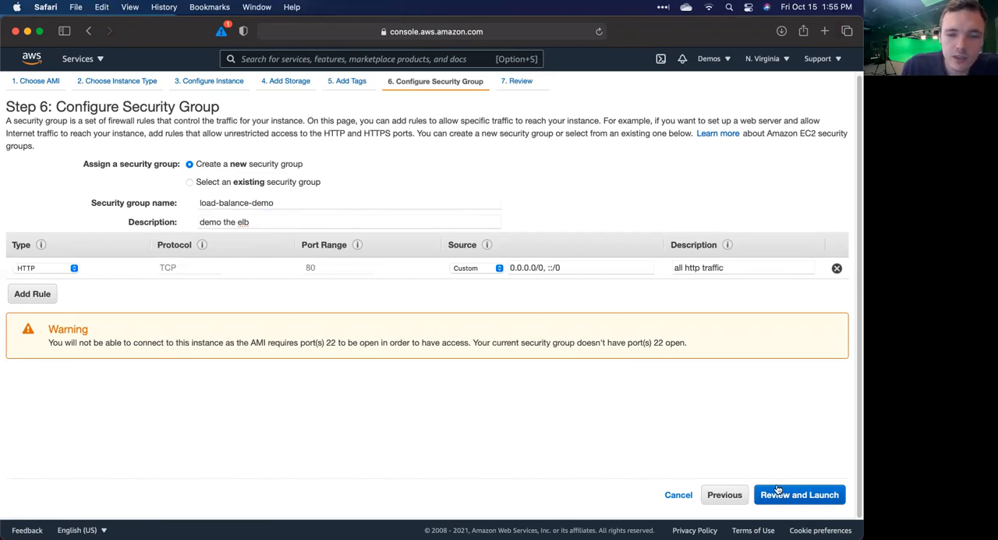
# Step: Review the instance configuration and launch it without a key pair, acknowledging the connection limitation
pyautogui.click(801, 494)
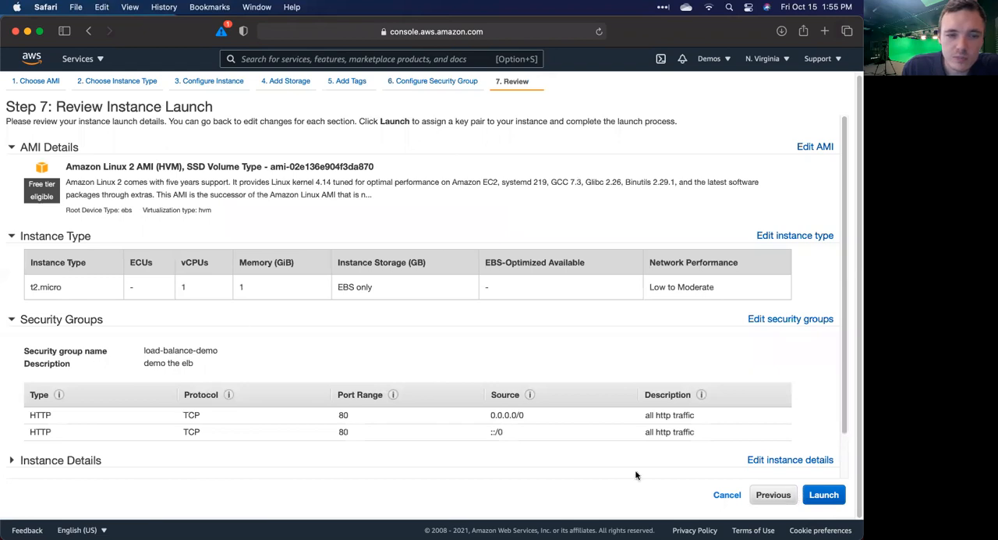
pyautogui.scroll(-2, 242, 385)
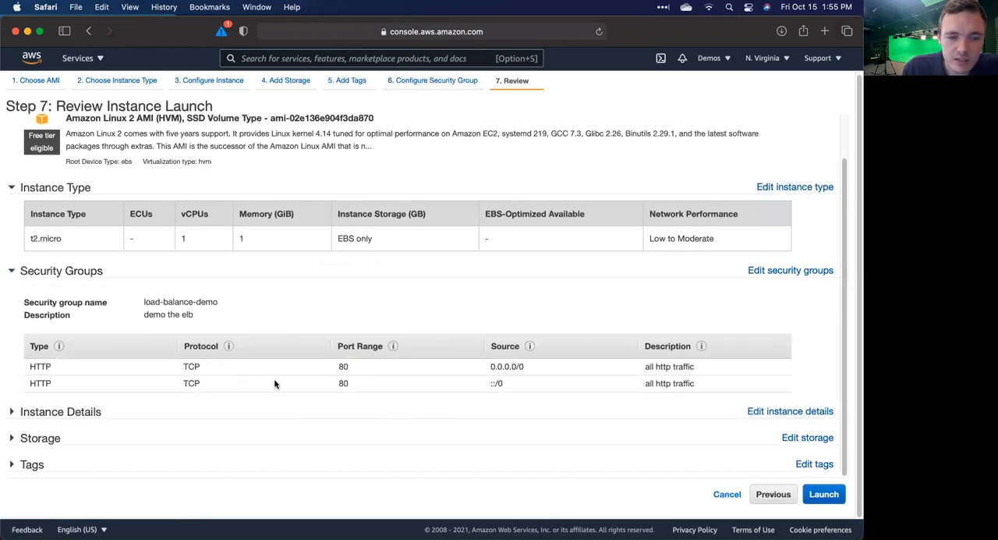
pyautogui.click(821, 499)
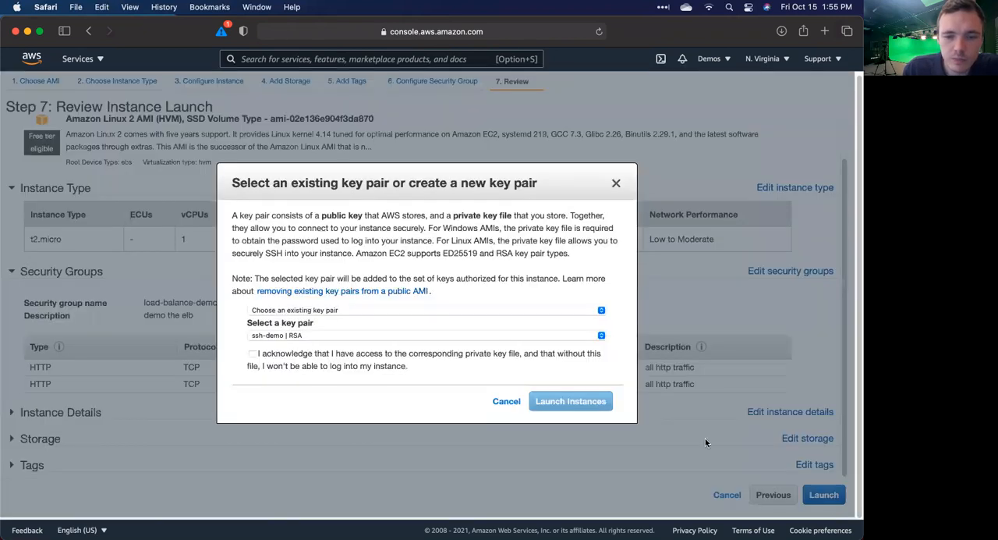
pyautogui.click(378, 310)
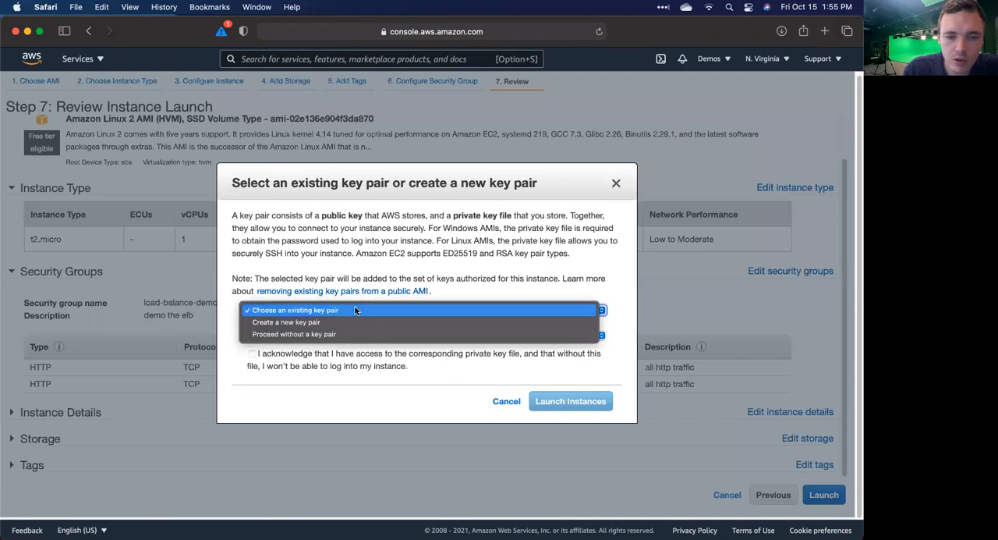
pyautogui.click(275, 333)
pyautogui.click(256, 323)
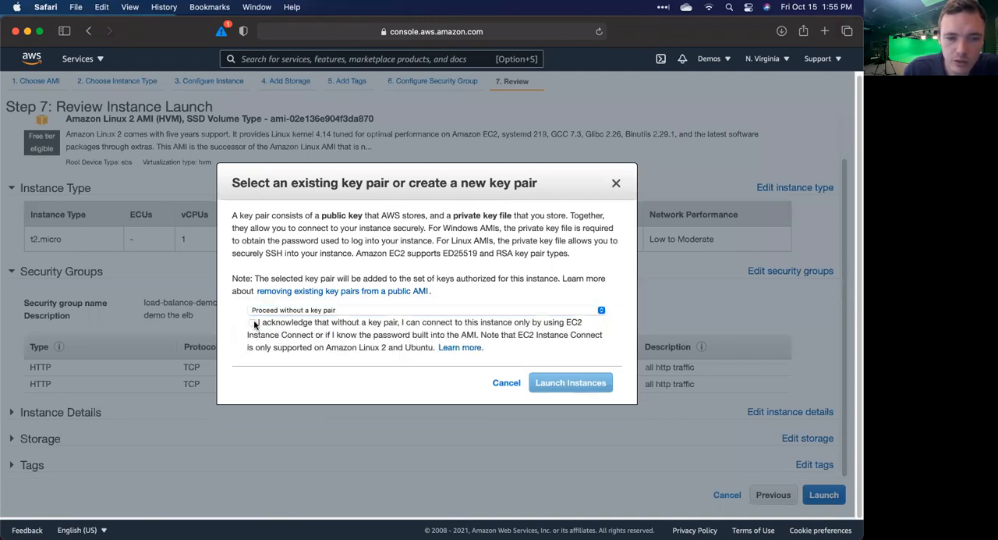
pyautogui.click(254, 324)
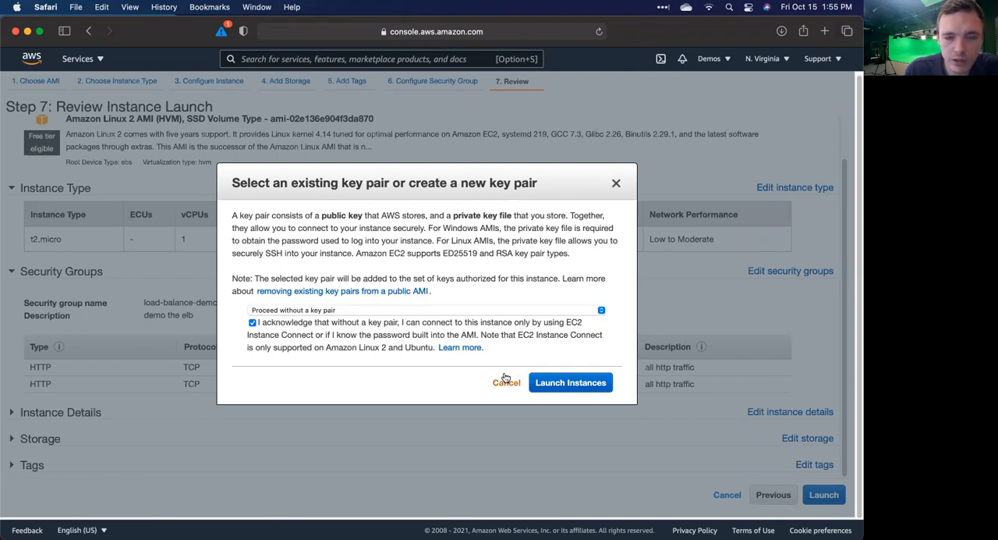
pyautogui.click(588, 391)
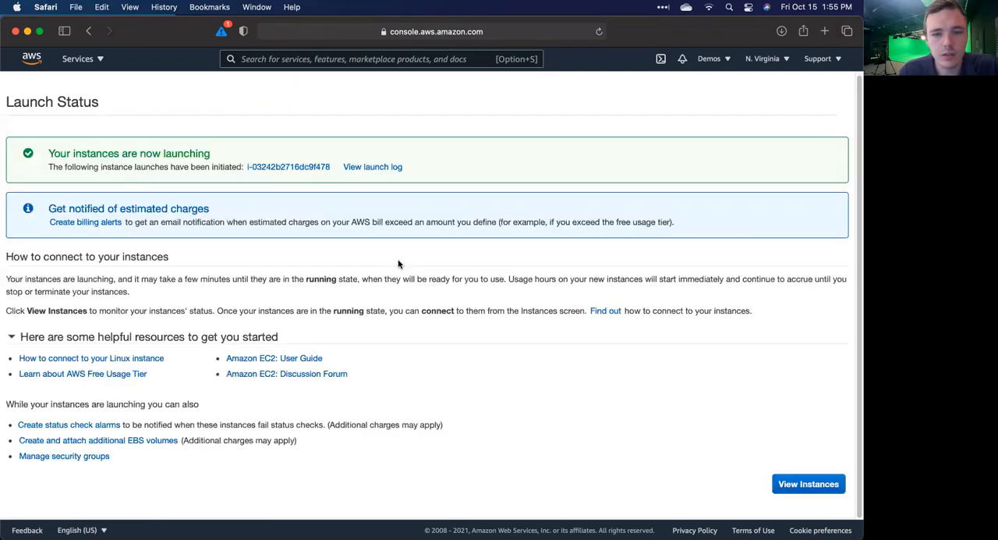
# Step: Start another instance launch with the 64-bit (x86) Amazon Linux 2 AMI and t2.micro type, and continue to the instance details
pyautogui.click(807, 483)
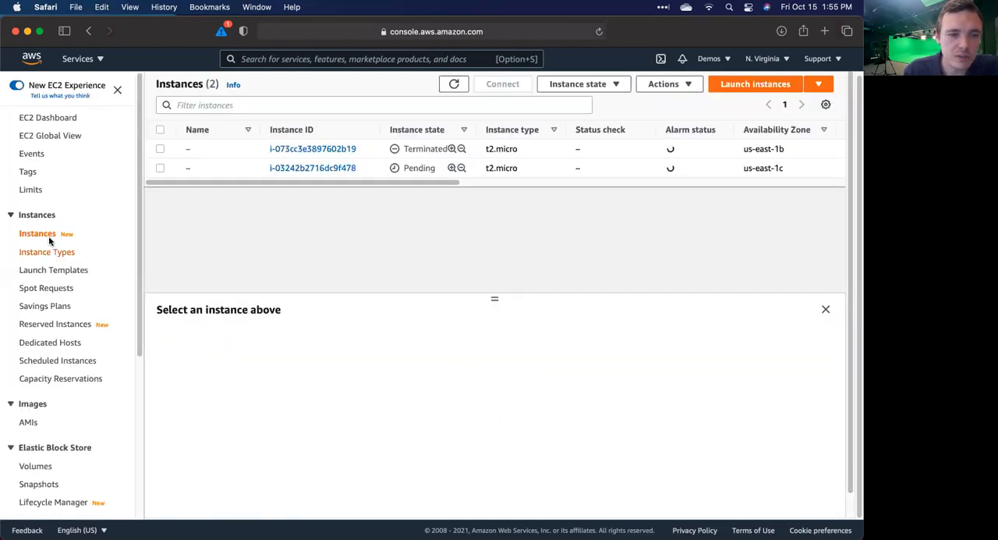
pyautogui.click(782, 84)
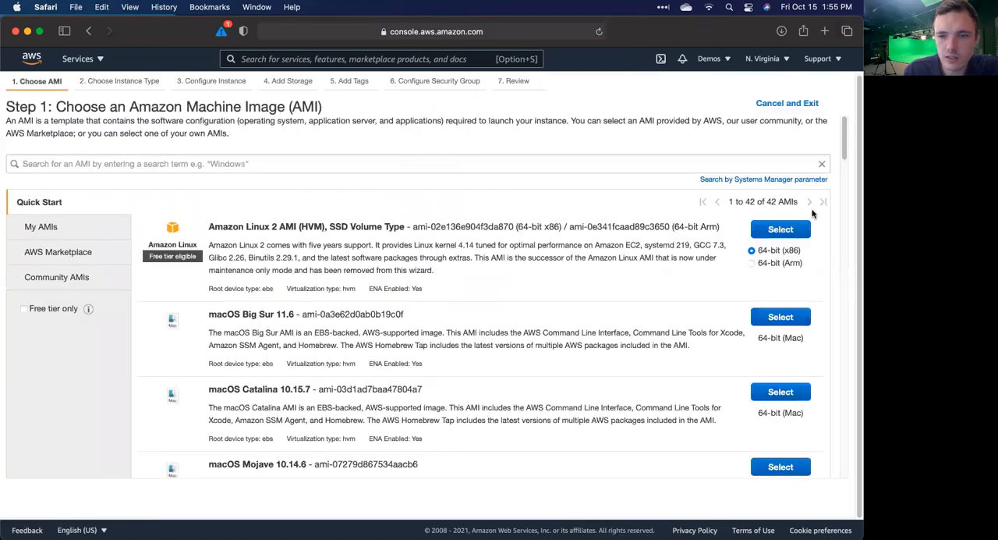
pyautogui.click(779, 232)
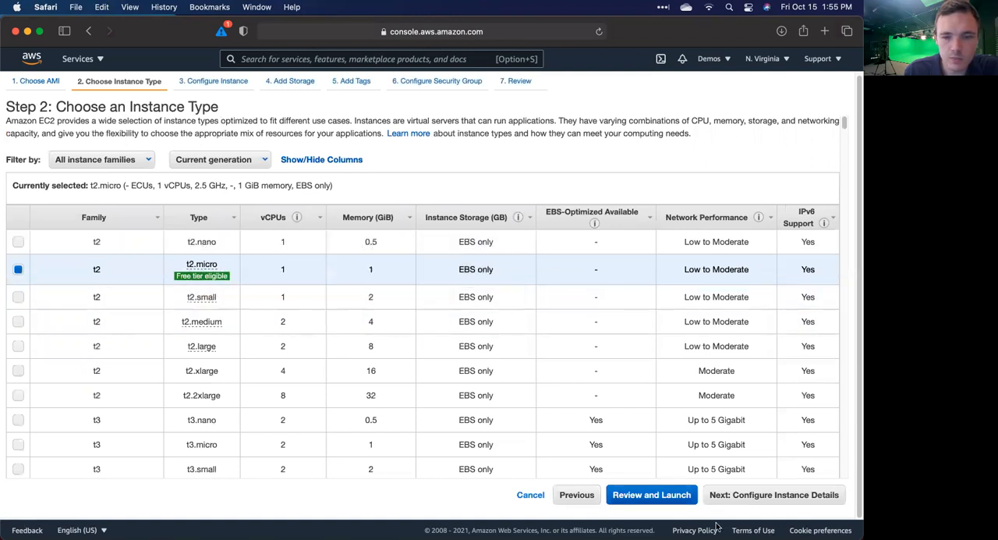
pyautogui.click(775, 500)
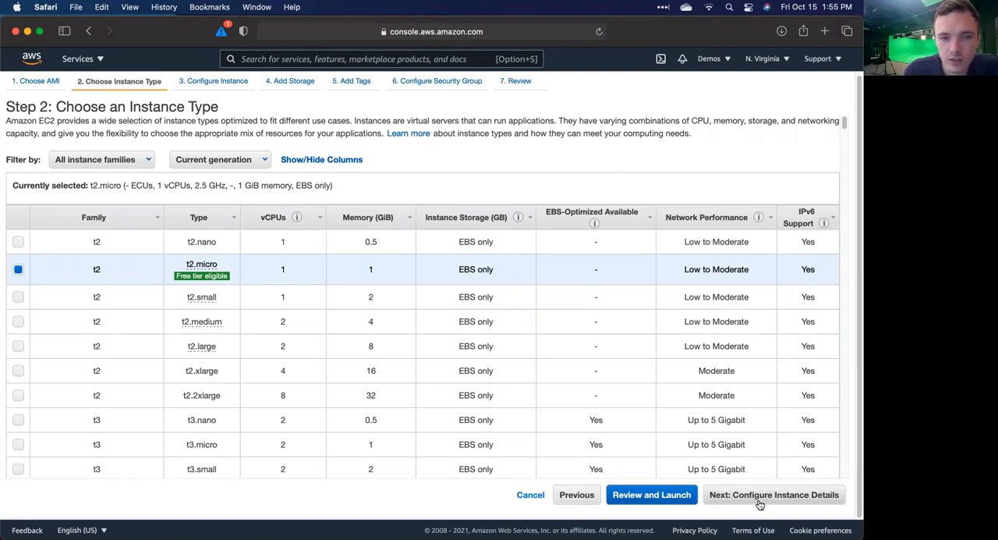
# Step: Set the second instance's subnet to the default one in us-east-1b
pyautogui.scroll(-10, 452, 328)
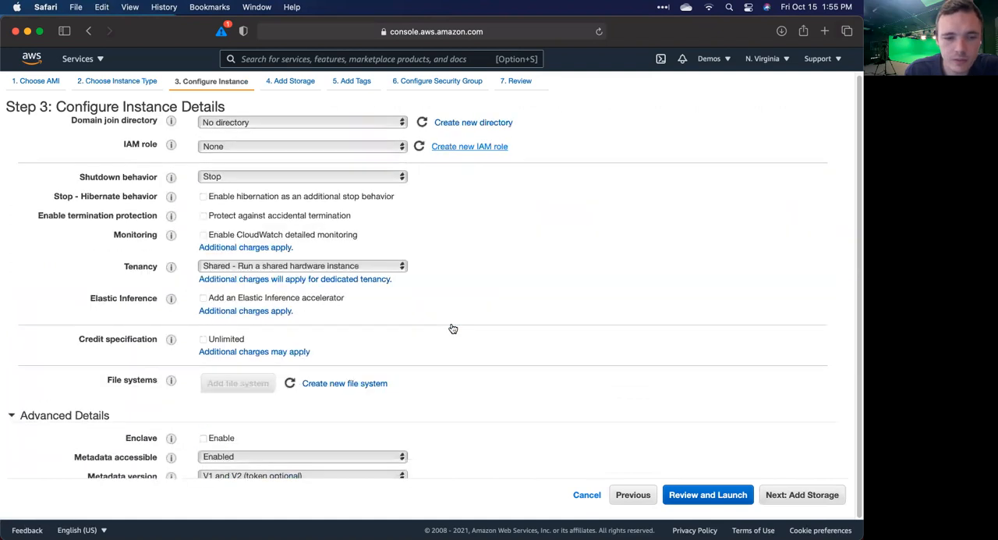
pyautogui.click(283, 445)
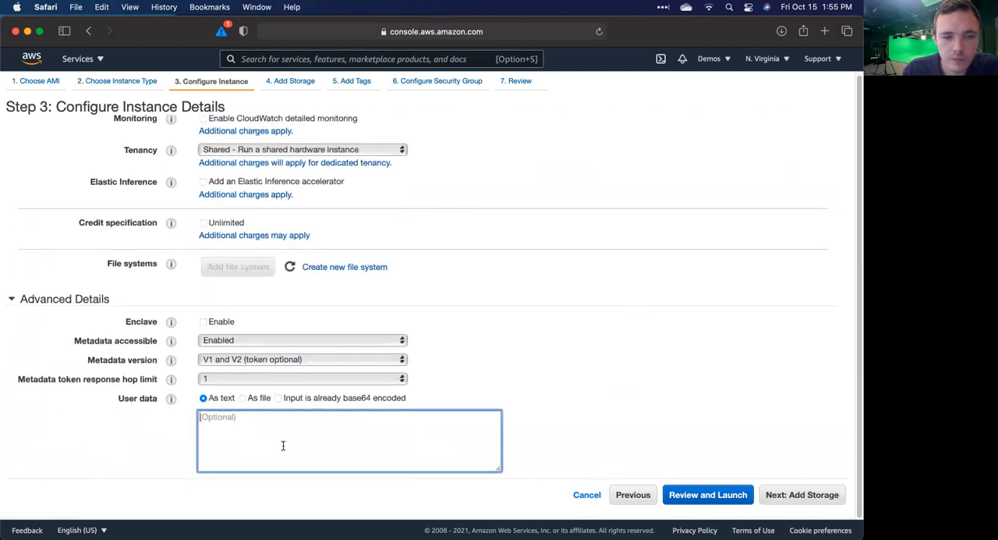
pyautogui.scroll(10, 283, 445)
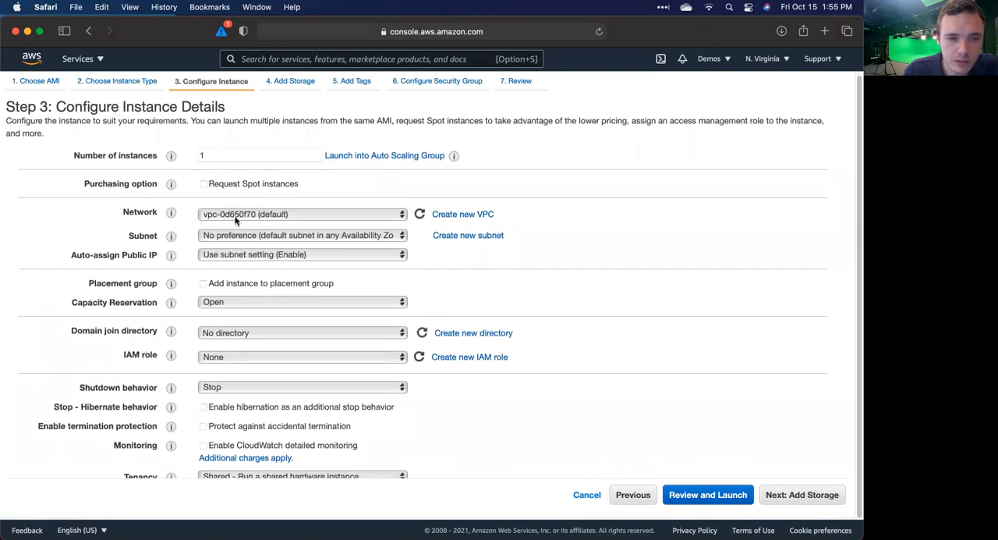
pyautogui.click(225, 236)
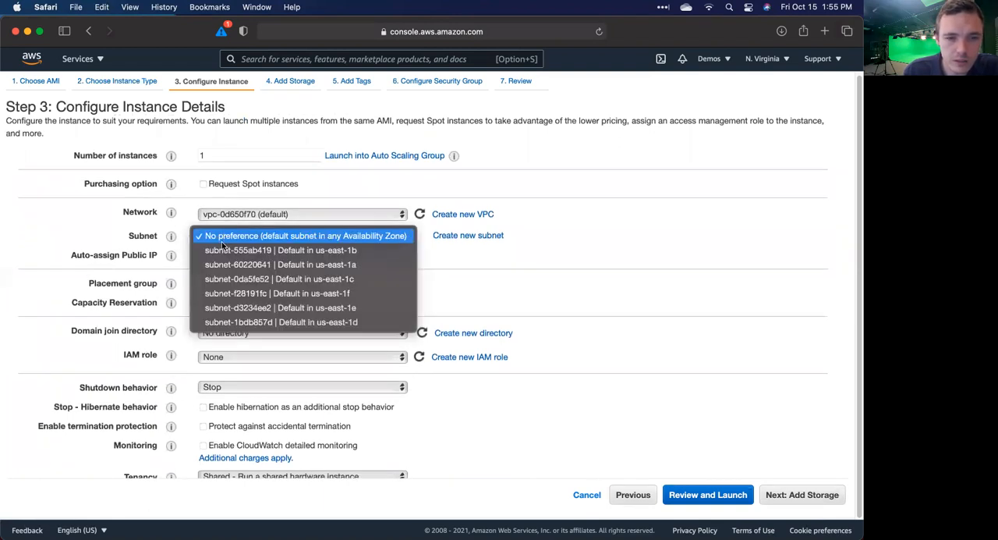
pyautogui.click(225, 249)
pyautogui.click(539, 307)
# Step: Paste the copied web server startup script into the second instance's user data as text
pyautogui.scroll(-1, 540, 307)
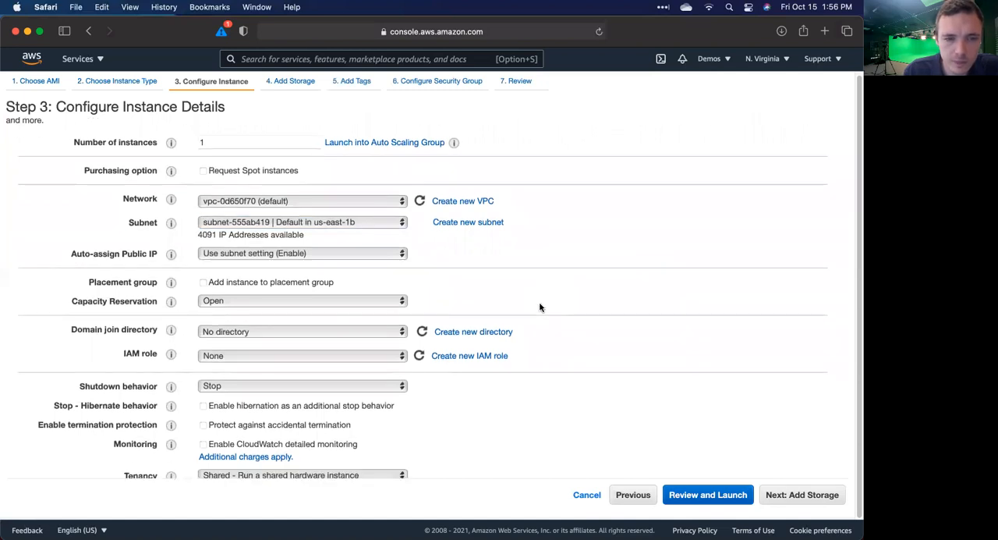
pyautogui.scroll(-8, 540, 307)
pyautogui.click(252, 439)
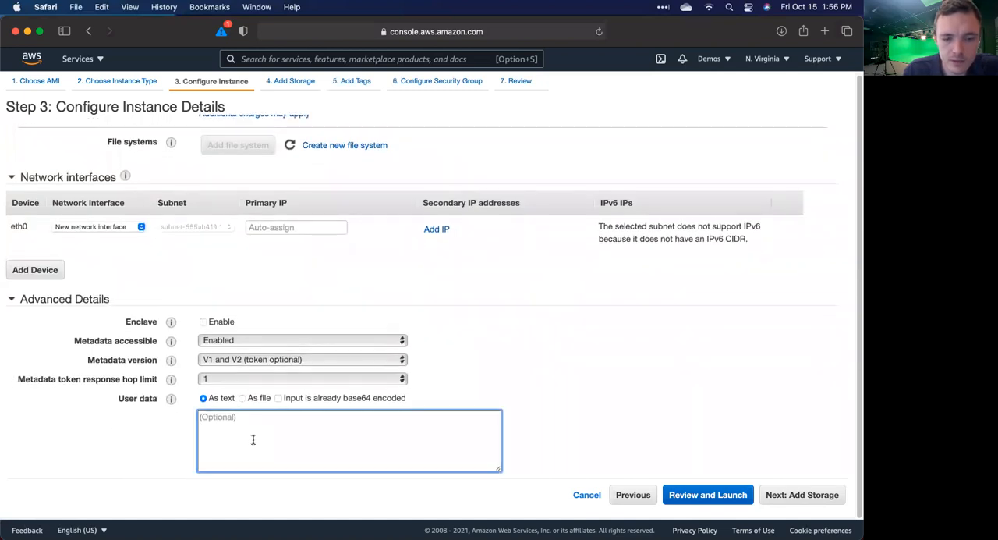
pyautogui.write("#!/bin/bashyum -y install httpdsystemctl enable httpdsystemctl start httpdecho '<html><h1>Test Website – EC2 Instance 1 – us-east-1c (Your Student ID)</h1></html>' > /var/www/html/index.html")
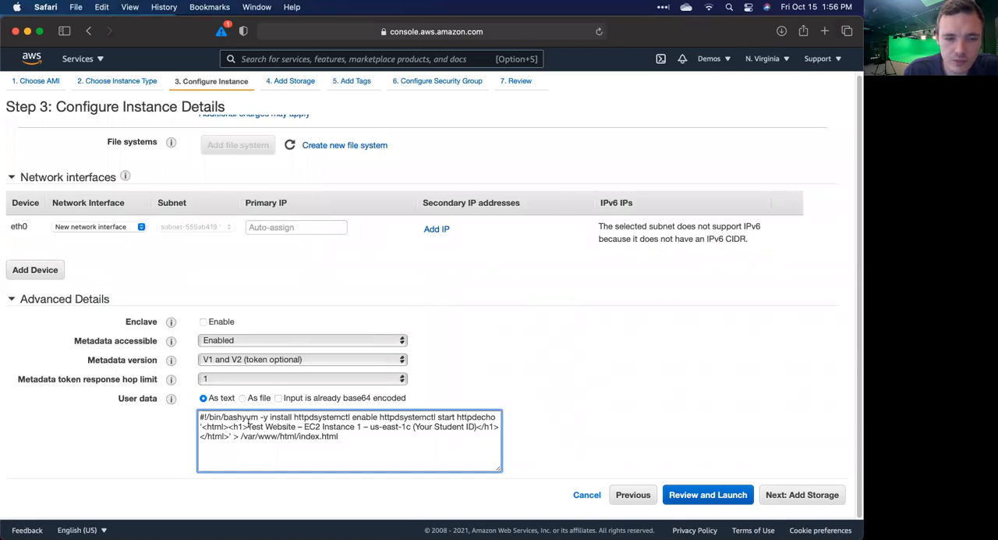
# Step: Break the pasted script into separate lines for #!/bin/bash, yum install, systemctl enable, systemctl start and the echo command
pyautogui.click(240, 418)
pyautogui.press('Return')
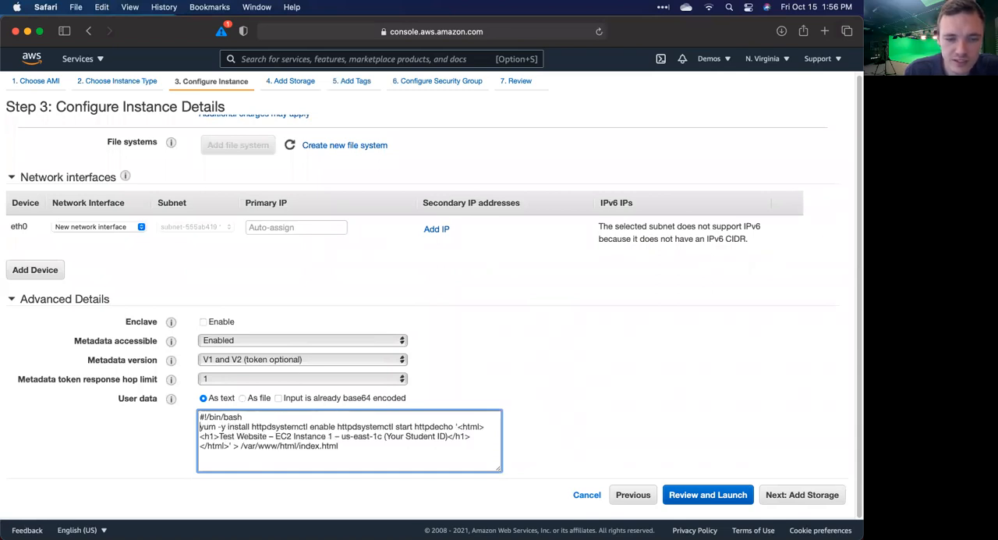
pyautogui.click(271, 425)
pyautogui.press('Return')
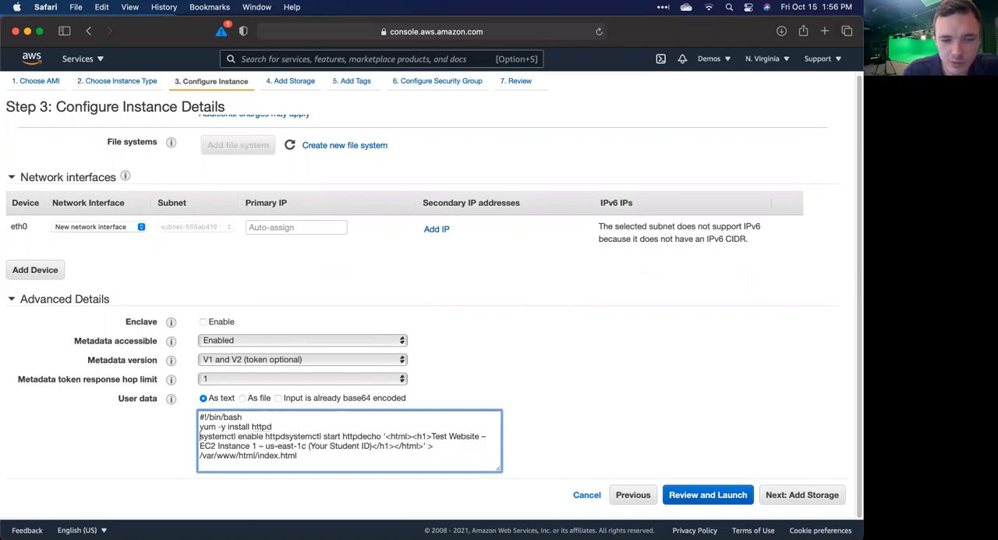
pyautogui.click(289, 437)
pyautogui.press('Return')
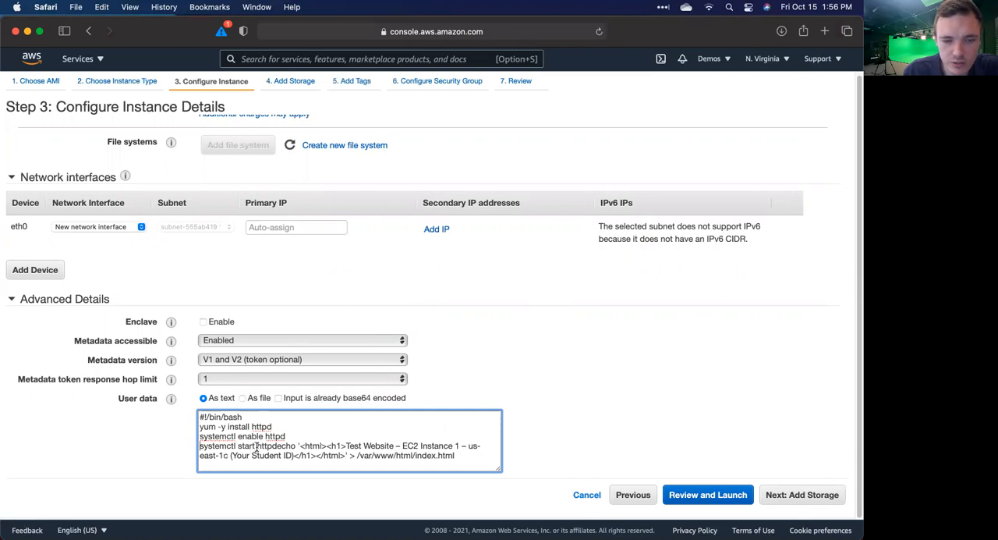
pyautogui.click(277, 445)
pyautogui.press('Return')
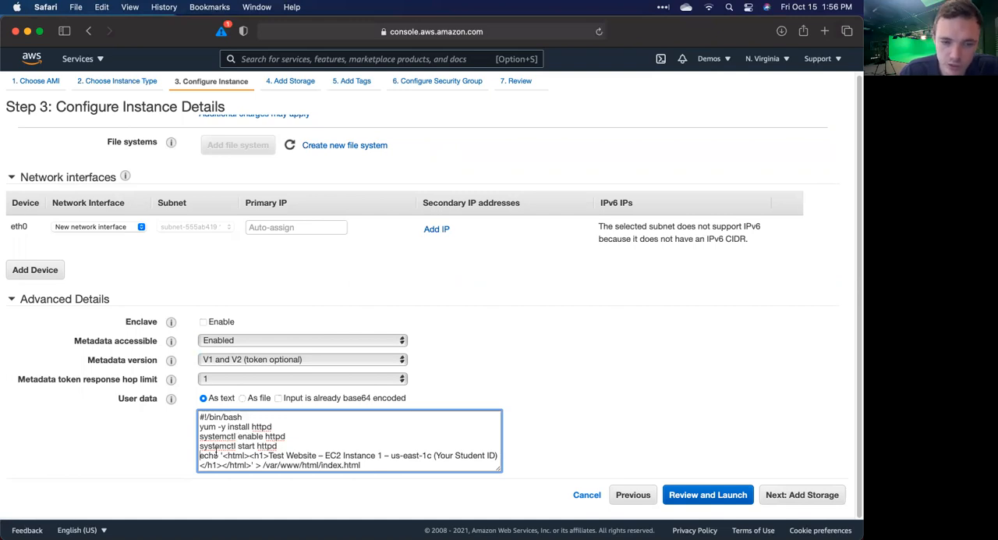
pyautogui.tripleClick(254, 437)
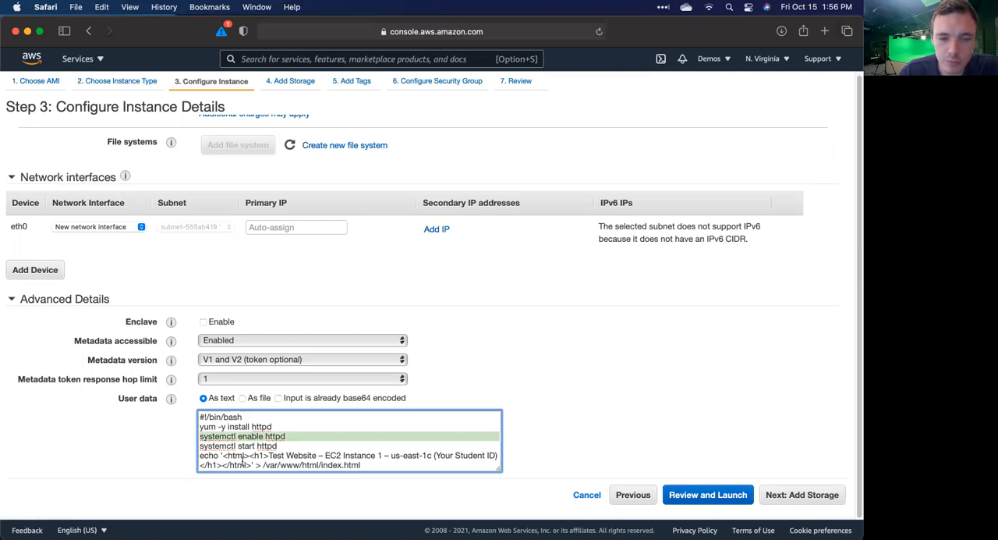
pyautogui.click(262, 437)
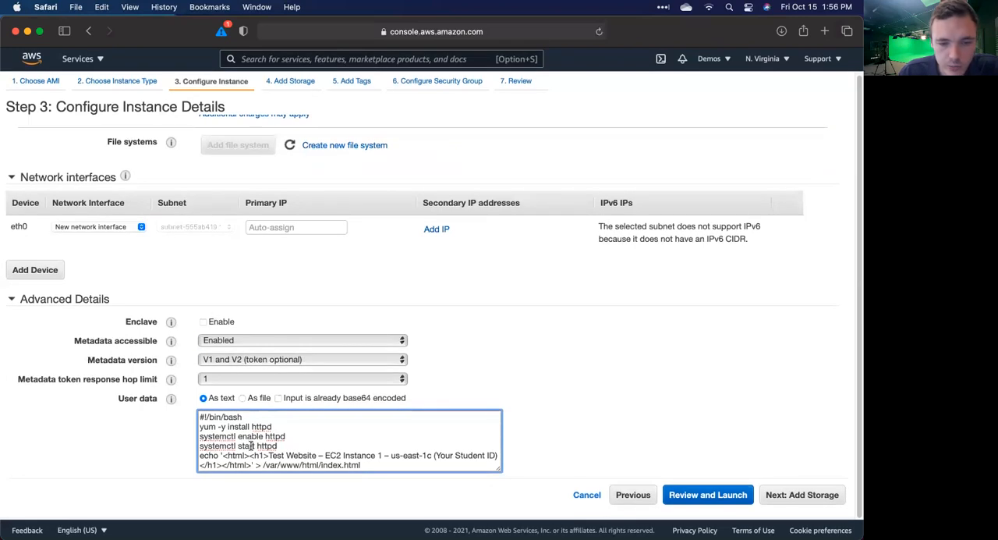
# Step: Replace "1c (Your Student ID)" in the script's web page heading with "1b instructor"
pyautogui.moveTo(496, 455); pyautogui.dragTo(426, 455)
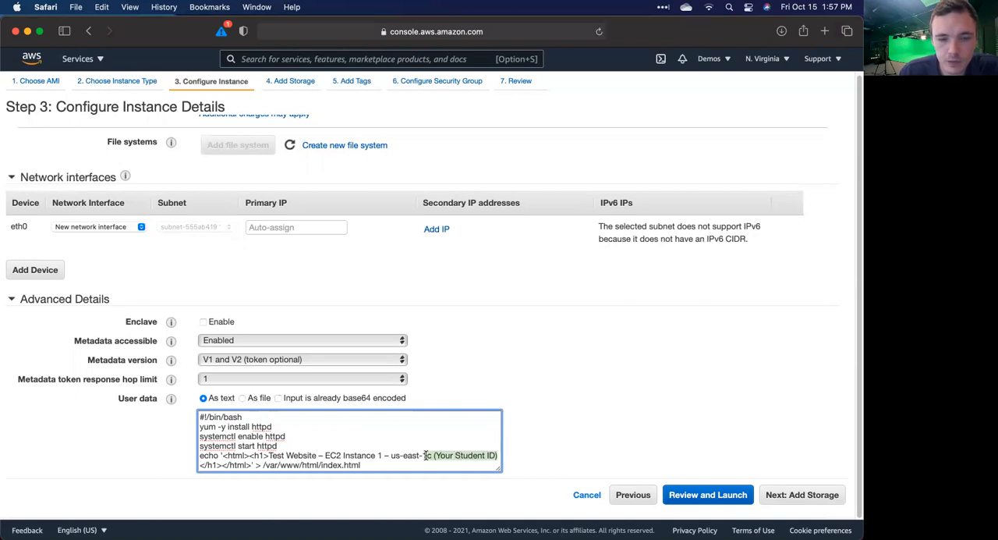
pyautogui.write('1b')
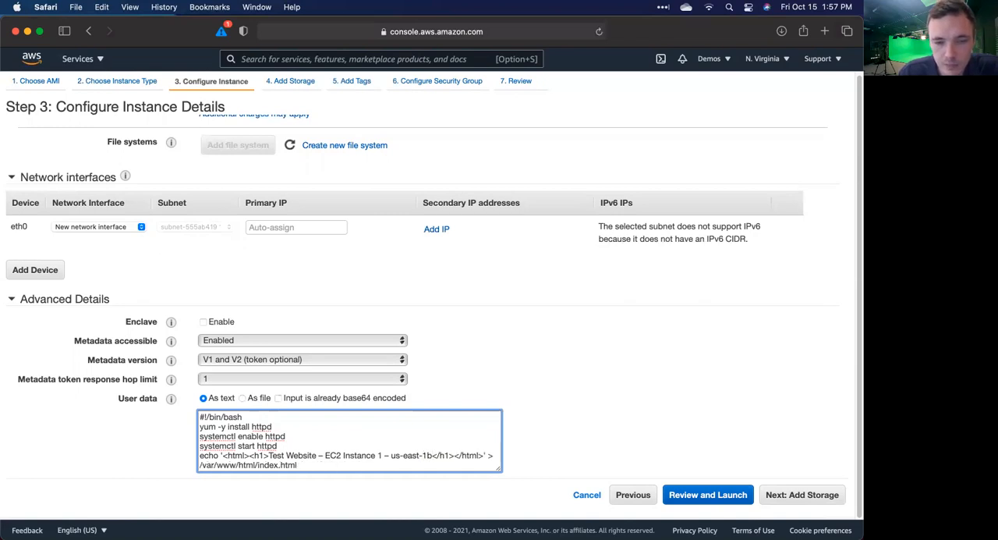
pyautogui.write(' instr')
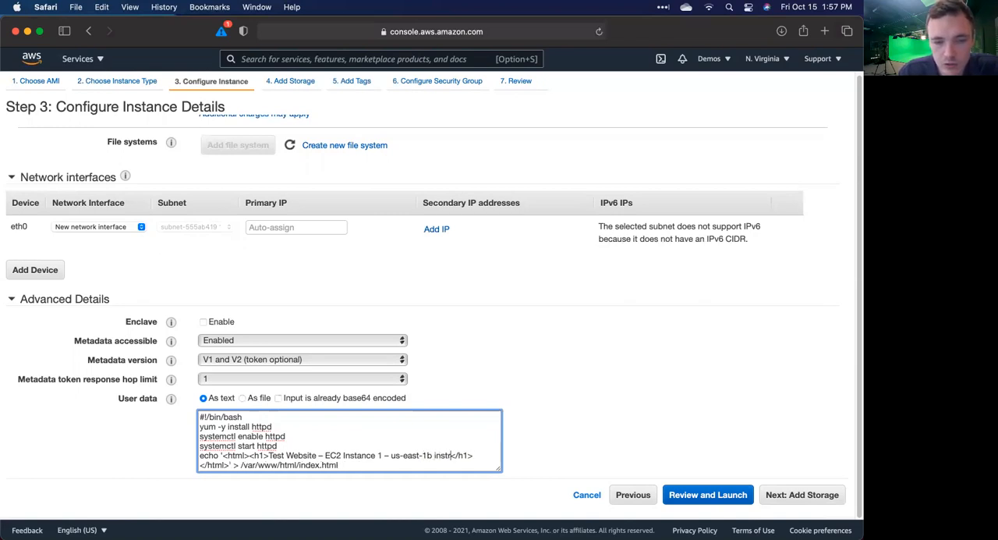
pyautogui.write('uctor')
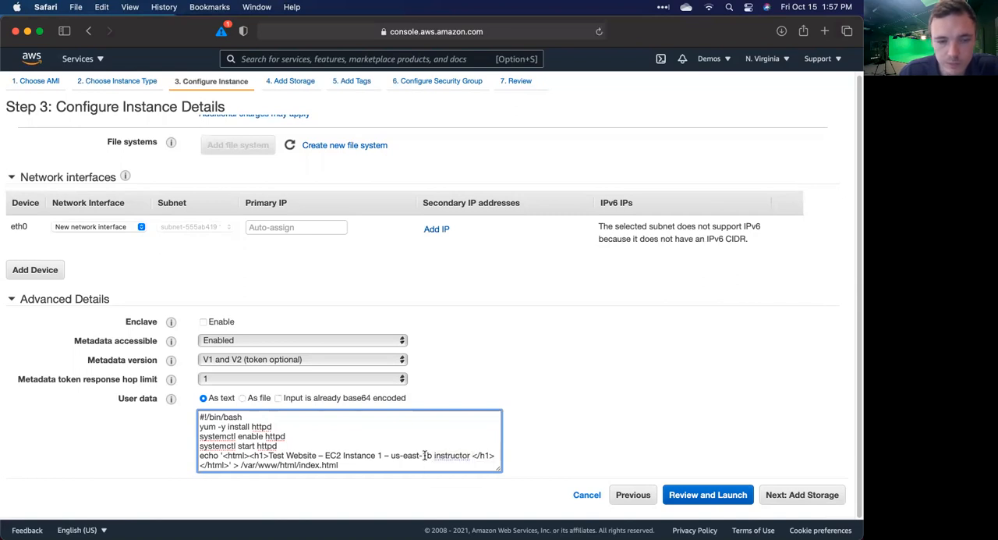
pyautogui.click(351, 456)
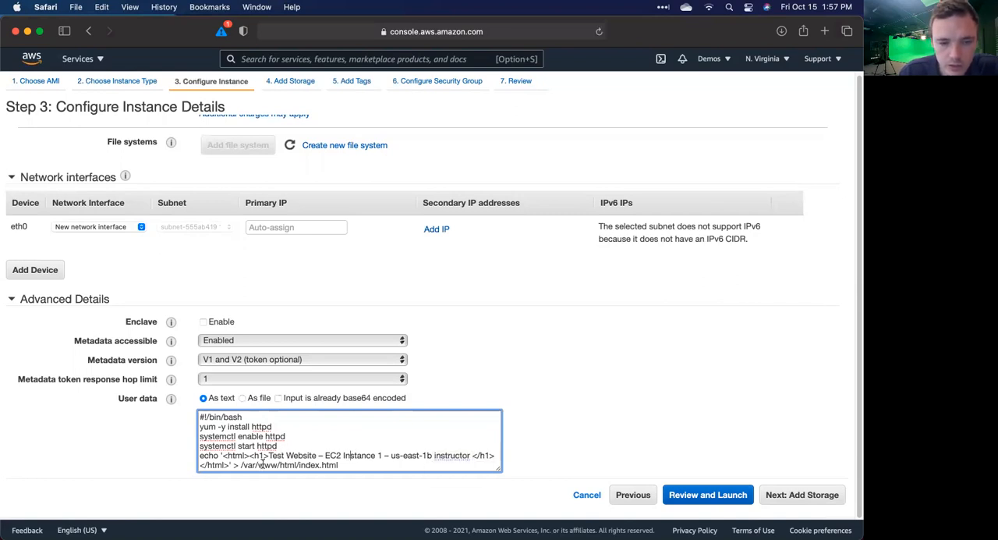
pyautogui.click(407, 464)
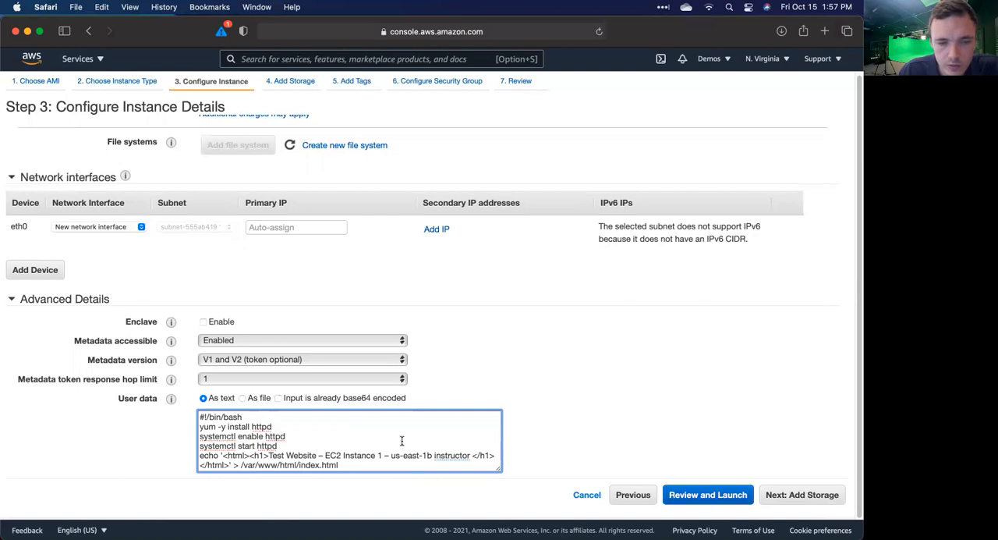
# Step: Check the instance details, then keep the default storage and tags and proceed to the security group configuration
pyautogui.scroll(5, 402, 441)
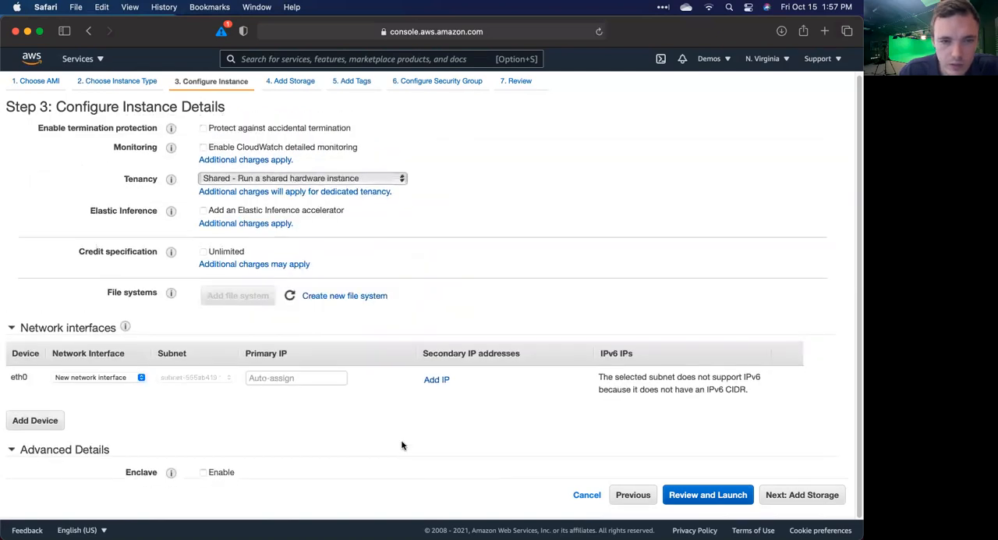
pyautogui.scroll(10, 401, 439)
pyautogui.scroll(-4, 246, 349)
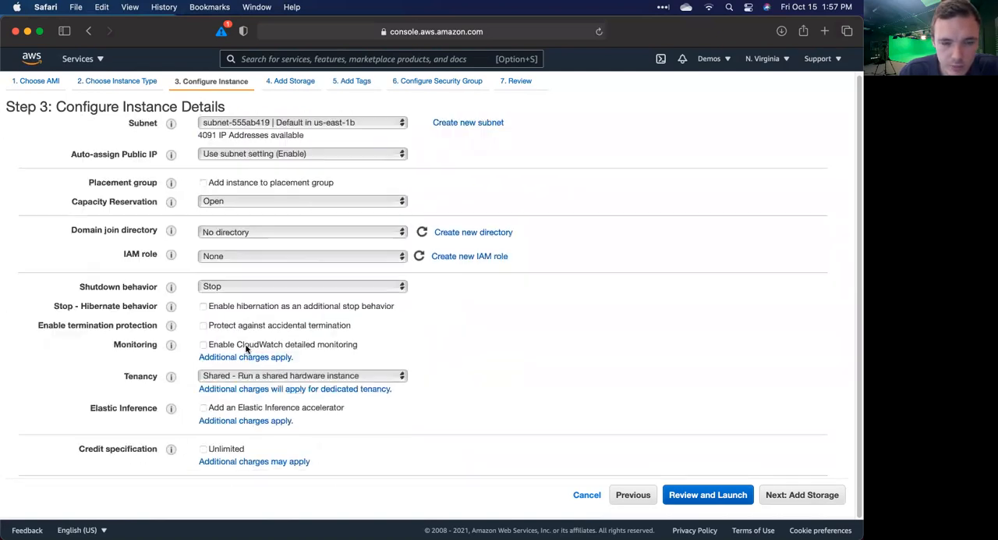
pyautogui.scroll(-10, 245, 349)
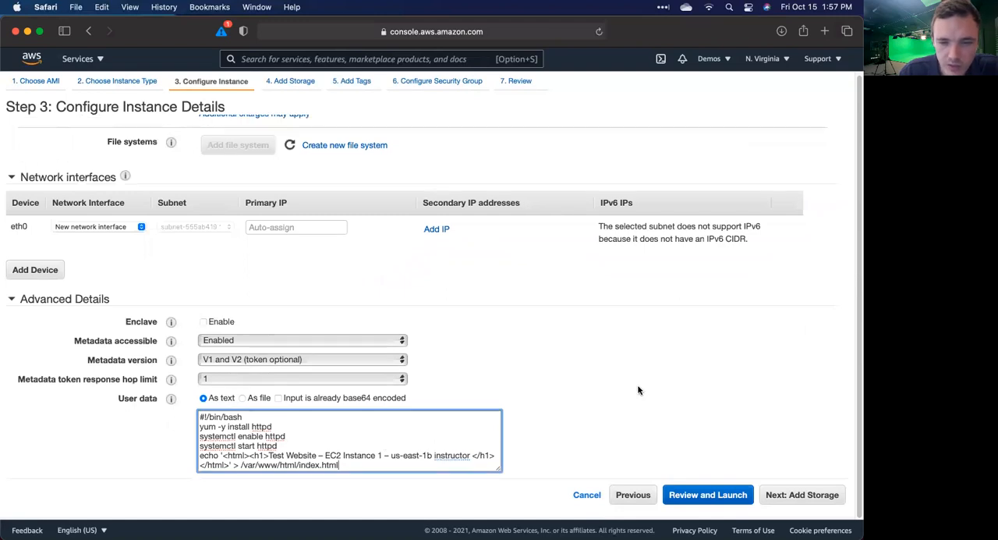
pyautogui.scroll(12, 652, 329)
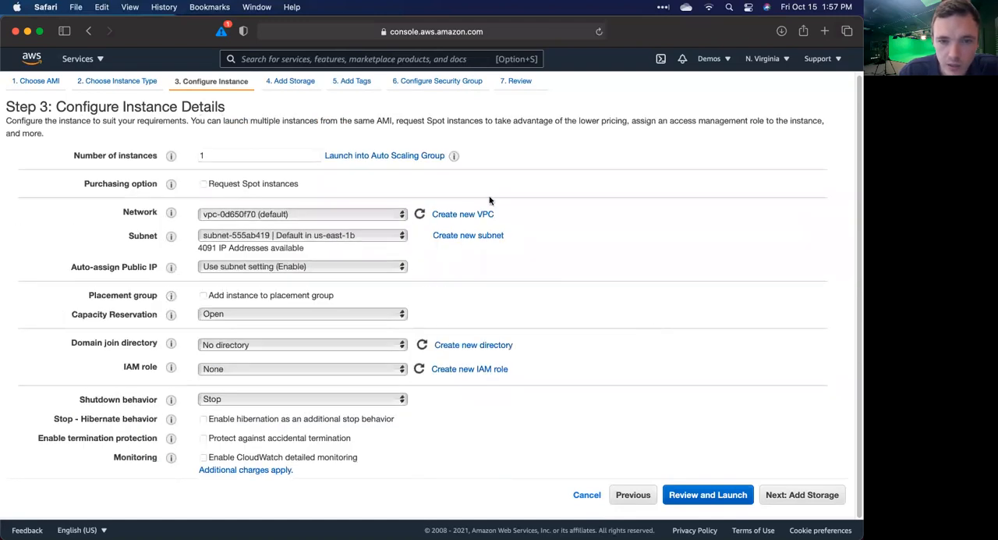
pyautogui.click(829, 505)
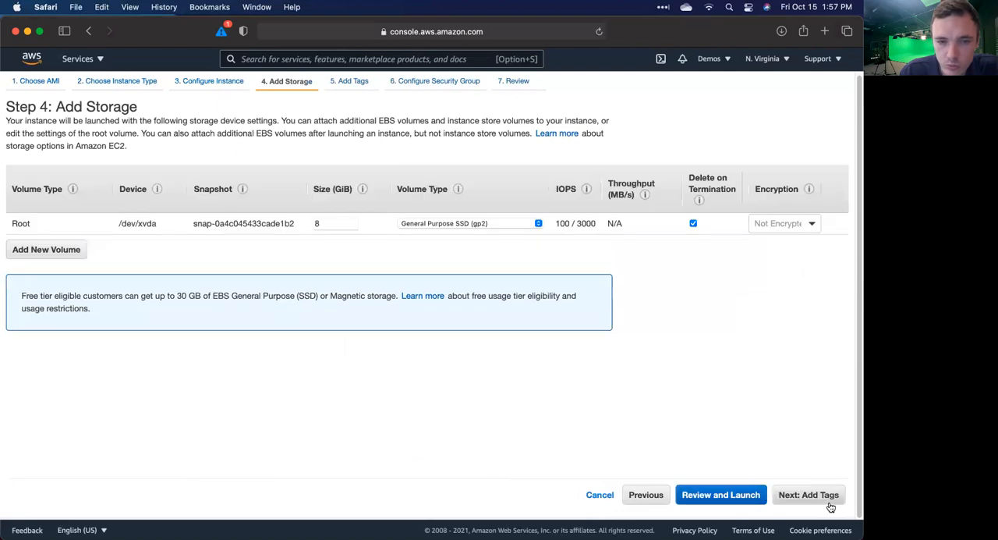
pyautogui.click(831, 506)
pyautogui.click(830, 505)
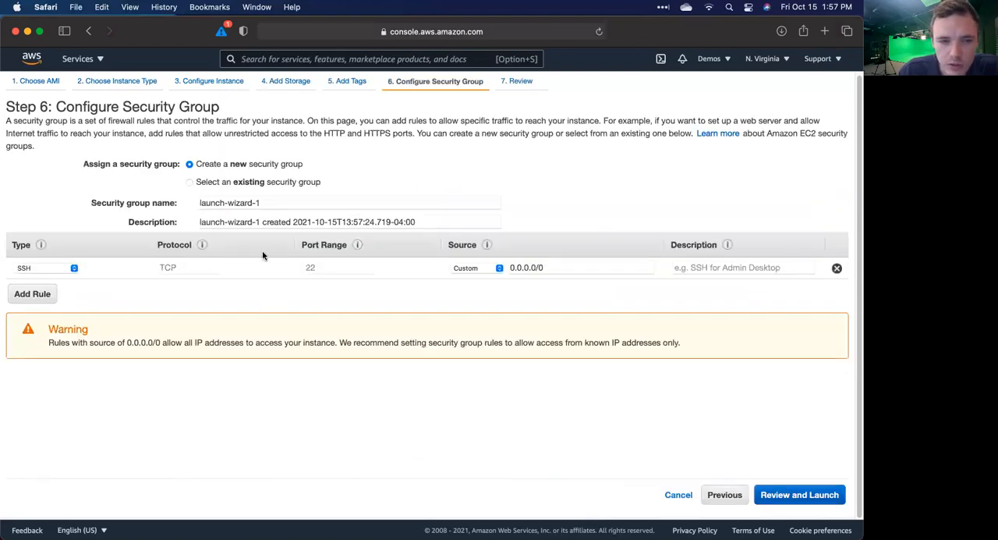
# Step: Assign the existing load-balance-demo security group and continue to the launch review despite port 22 being closed
pyautogui.click(216, 183)
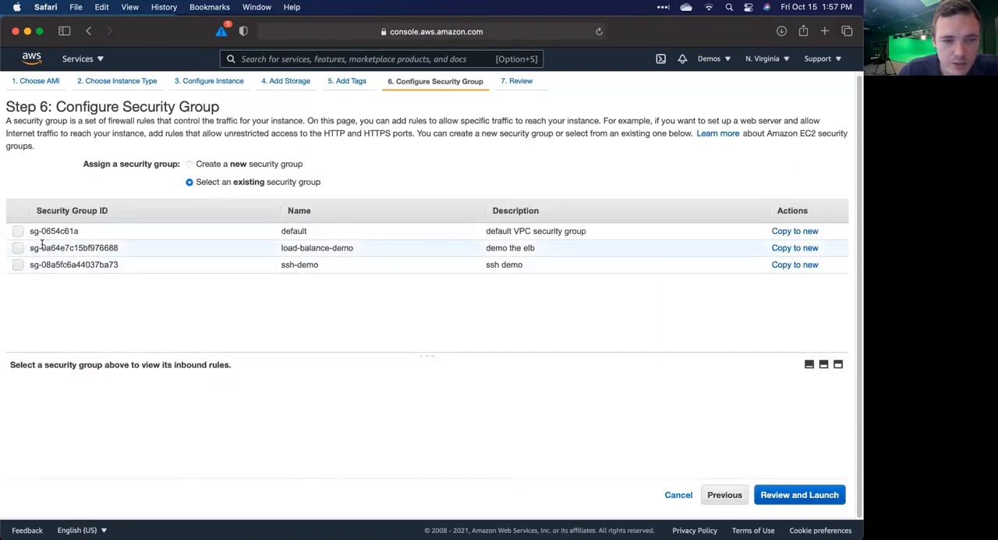
pyautogui.click(18, 248)
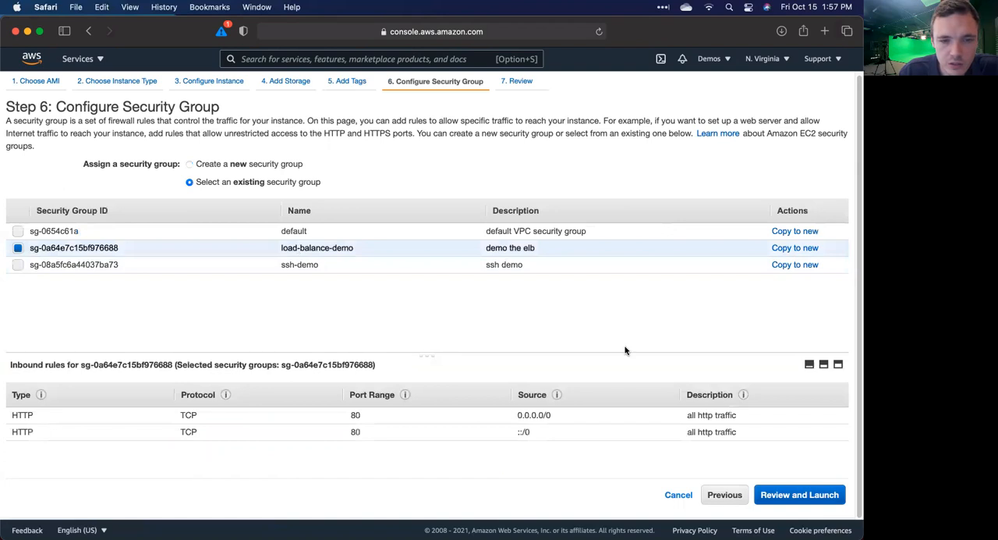
pyautogui.click(803, 498)
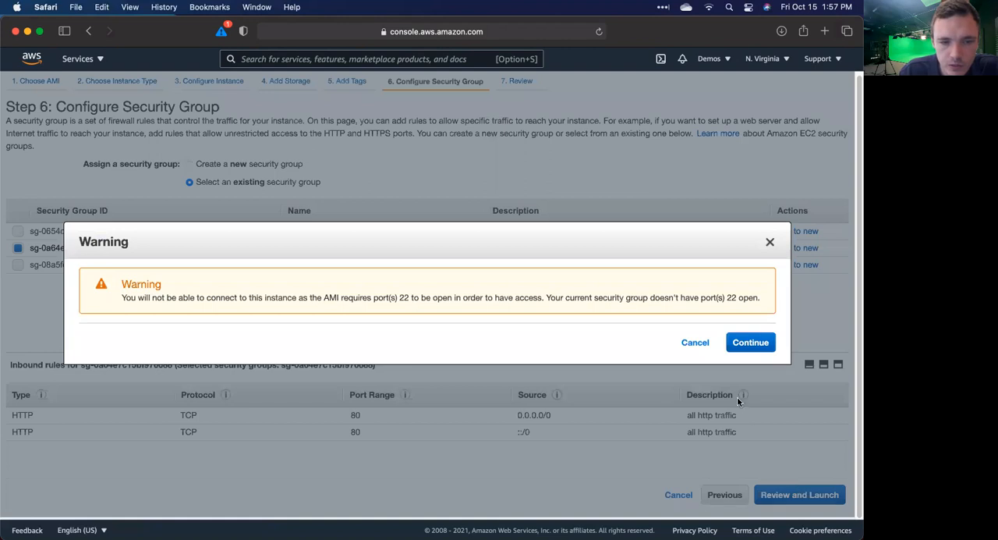
pyautogui.click(750, 342)
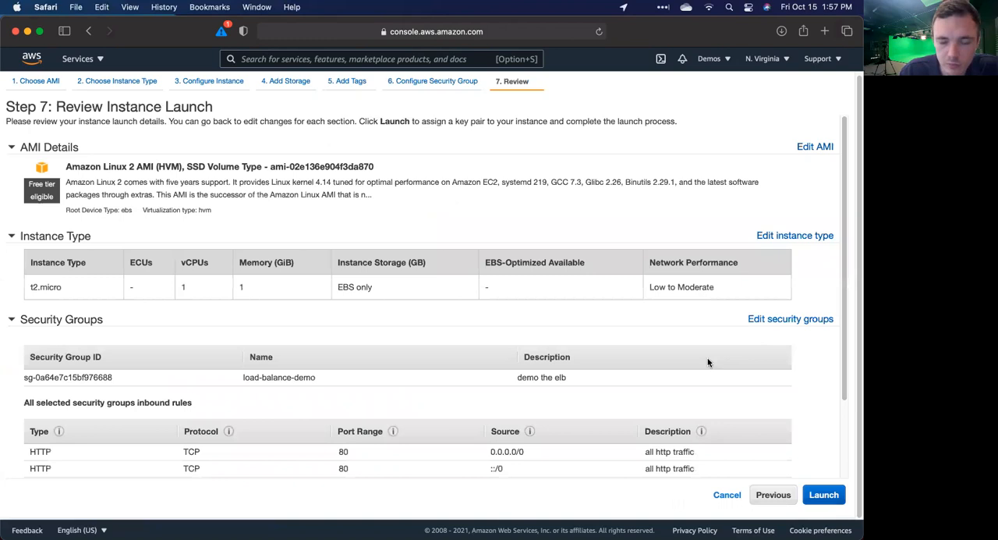
# Step: Launch the second instance without a key pair, acknowledging the connection limitation
pyautogui.scroll(-3, 706, 360)
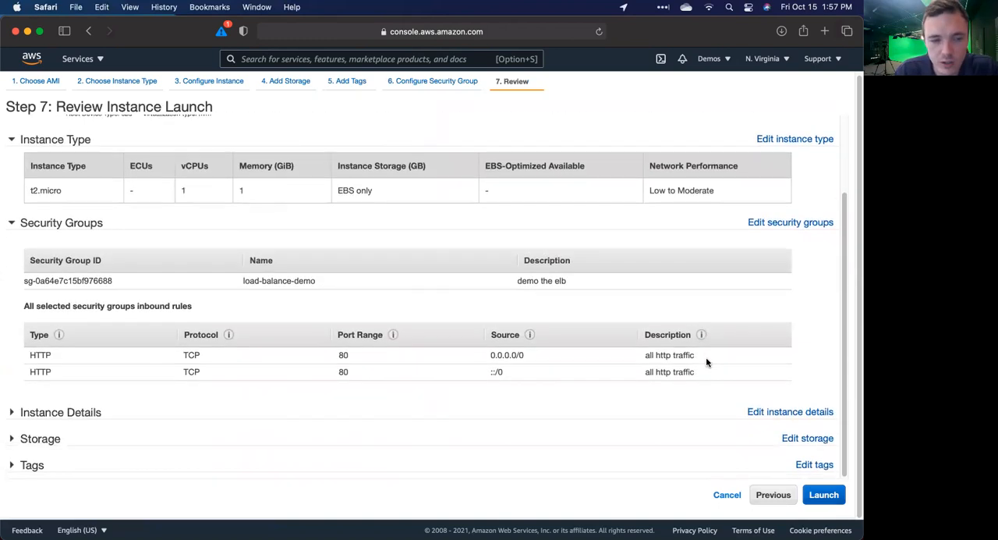
pyautogui.click(823, 494)
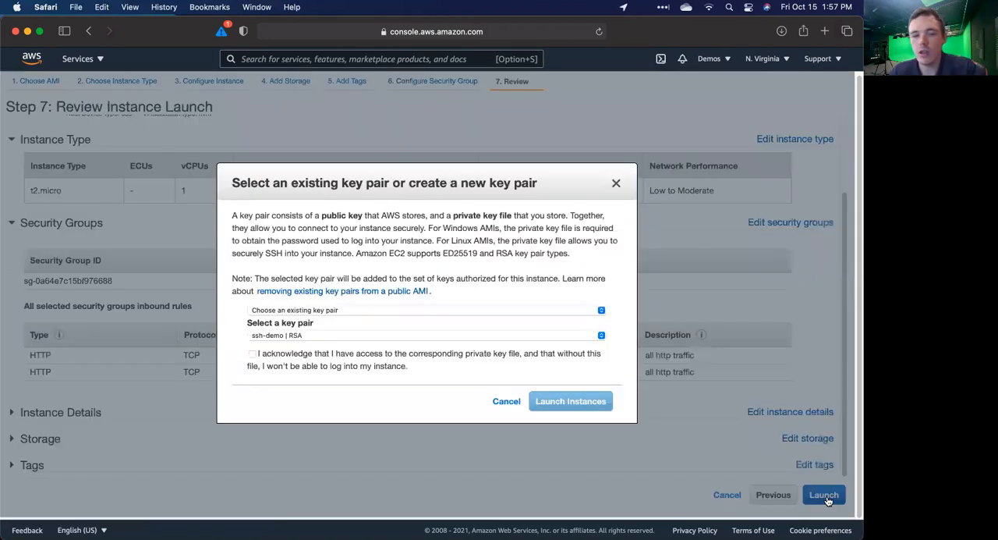
pyautogui.click(277, 310)
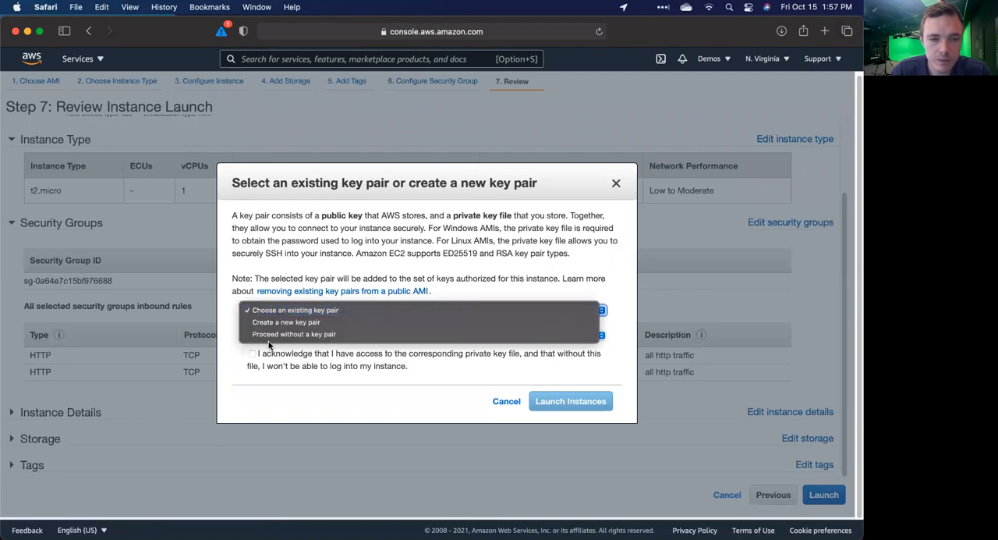
pyautogui.click(268, 334)
pyautogui.click(252, 322)
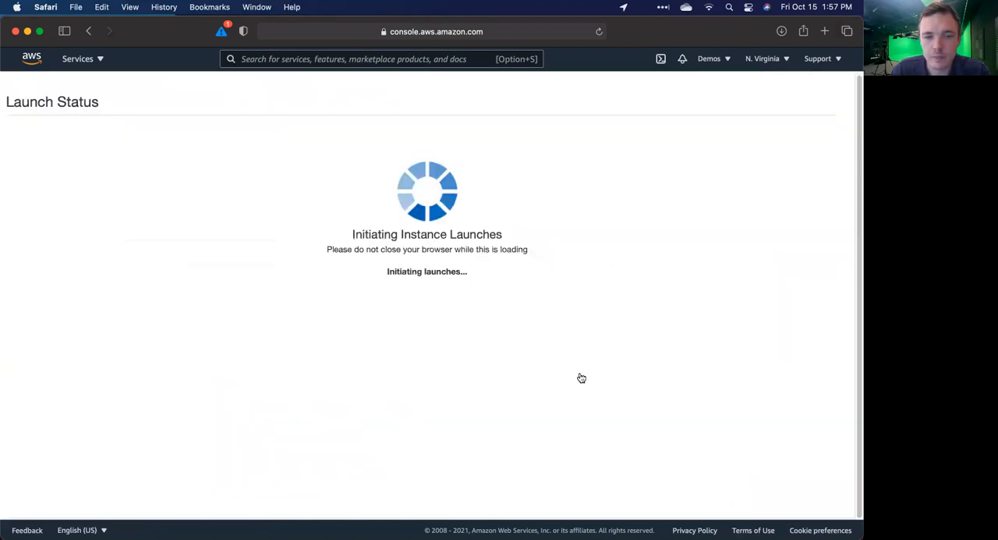
pyautogui.click(574, 377)
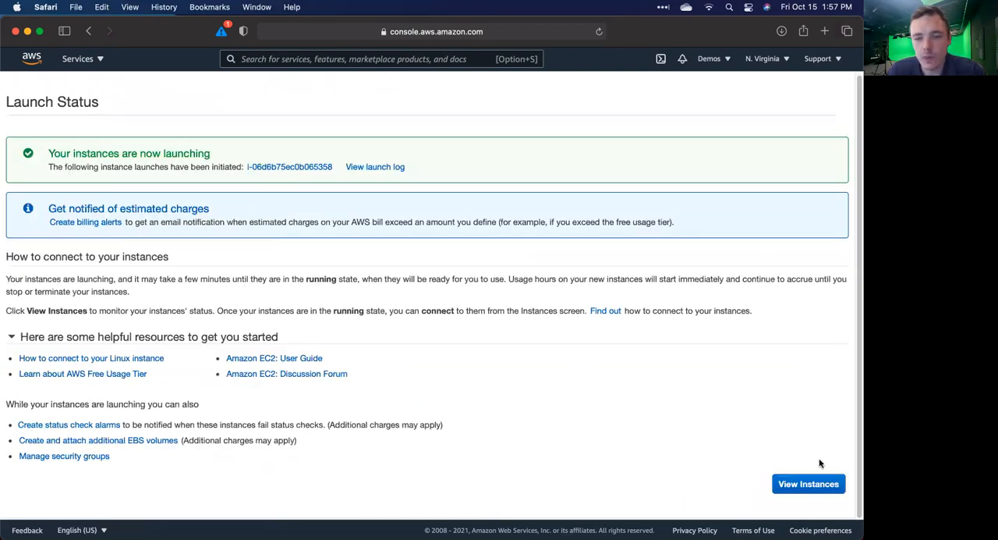
# Step: Leave the launch status page for the instance list, and start creating a load balancer from the EC2 load balancers page
pyautogui.click(800, 483)
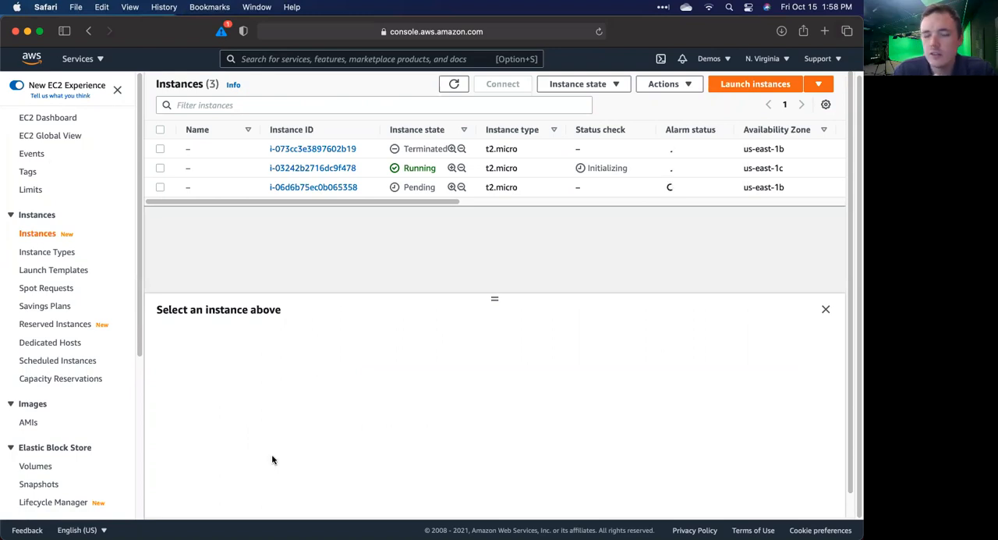
pyautogui.scroll(-5, 9, 339)
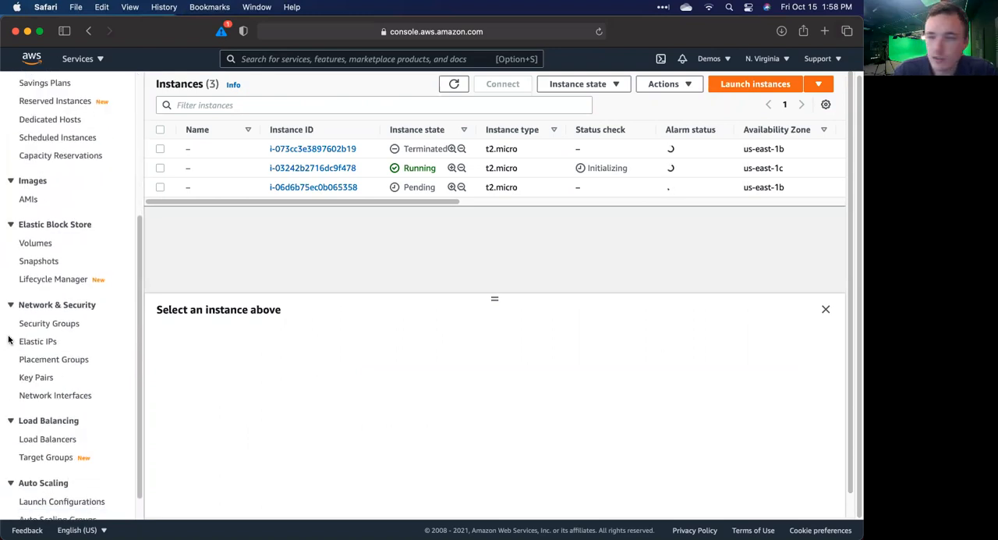
pyautogui.scroll(8, 11, 401)
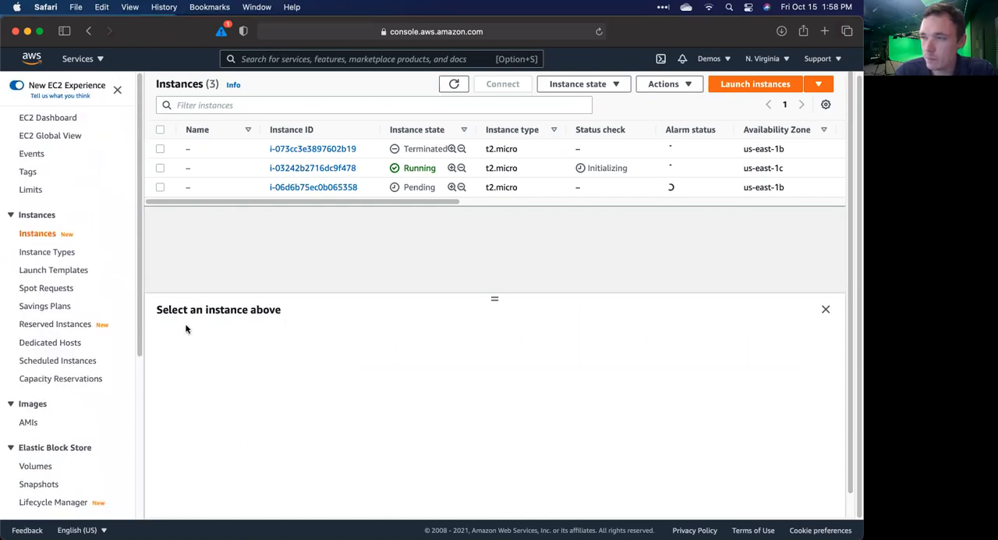
pyautogui.scroll(-5, 96, 357)
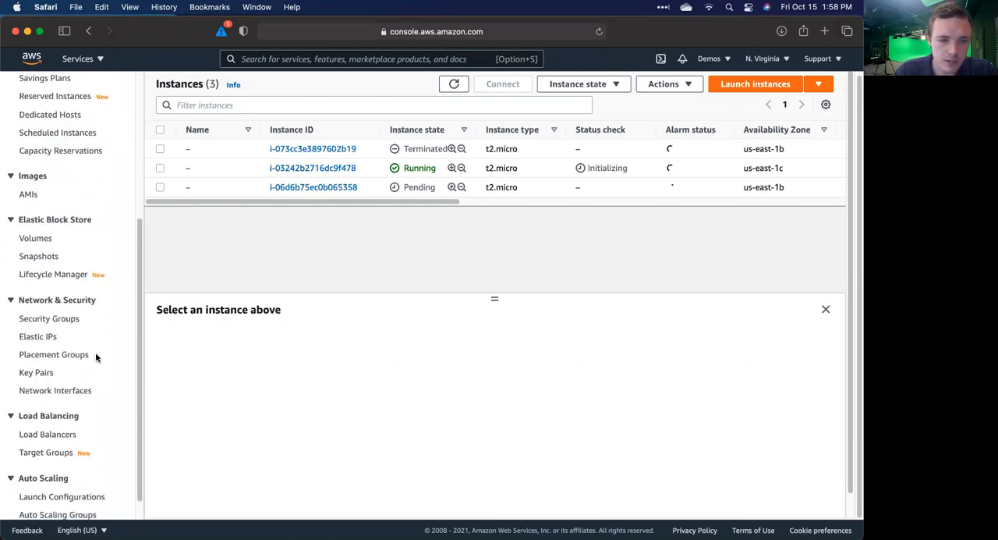
pyautogui.scroll(-2, 31, 258)
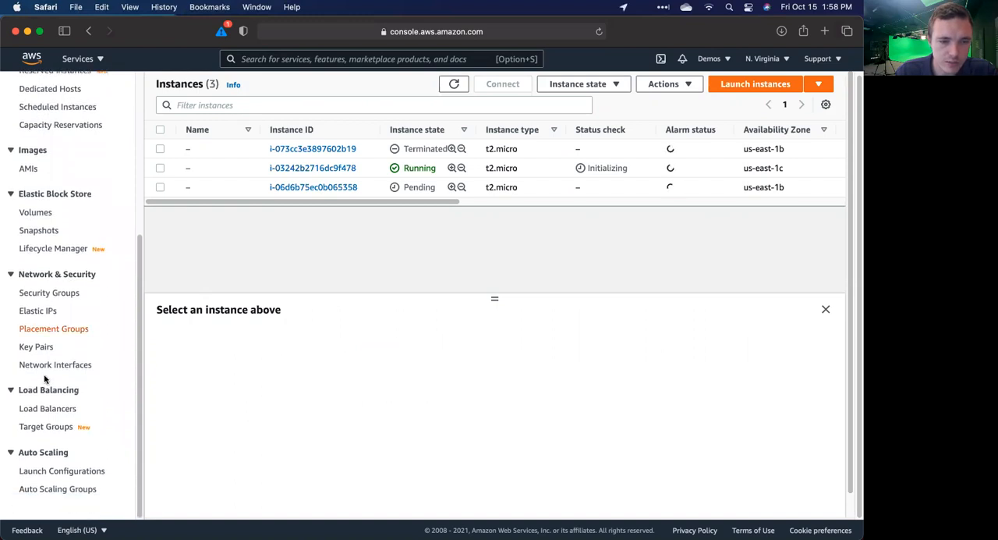
pyautogui.click(43, 409)
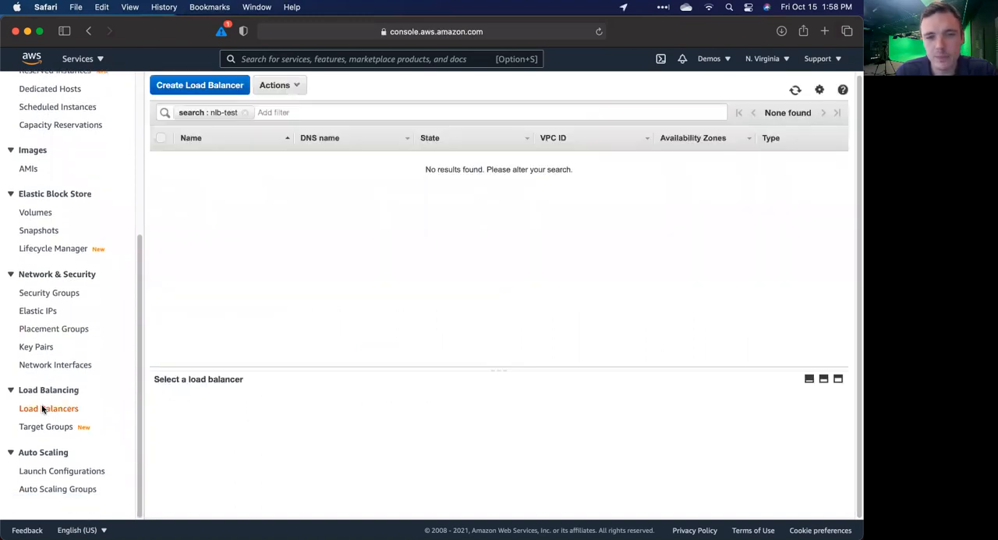
pyautogui.click(191, 85)
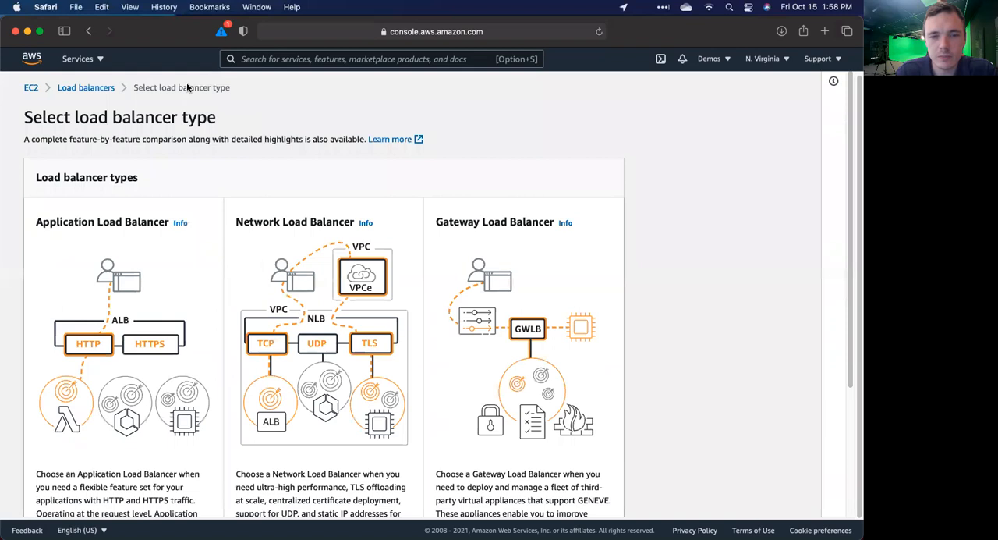
# Step: Compare the Application, Network and Gateway Load Balancer types and their descriptions
pyautogui.scroll(-5, 294, 224)
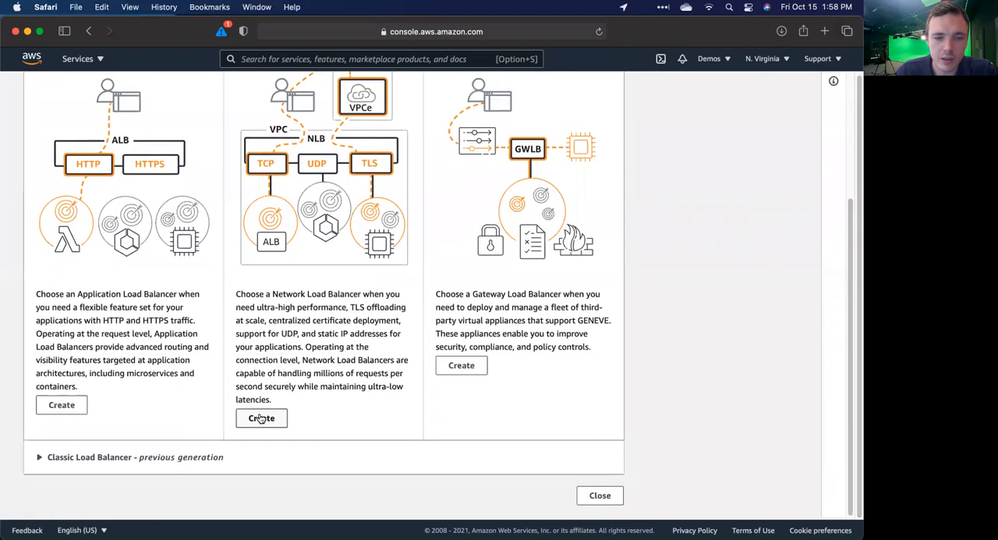
pyautogui.click(261, 418)
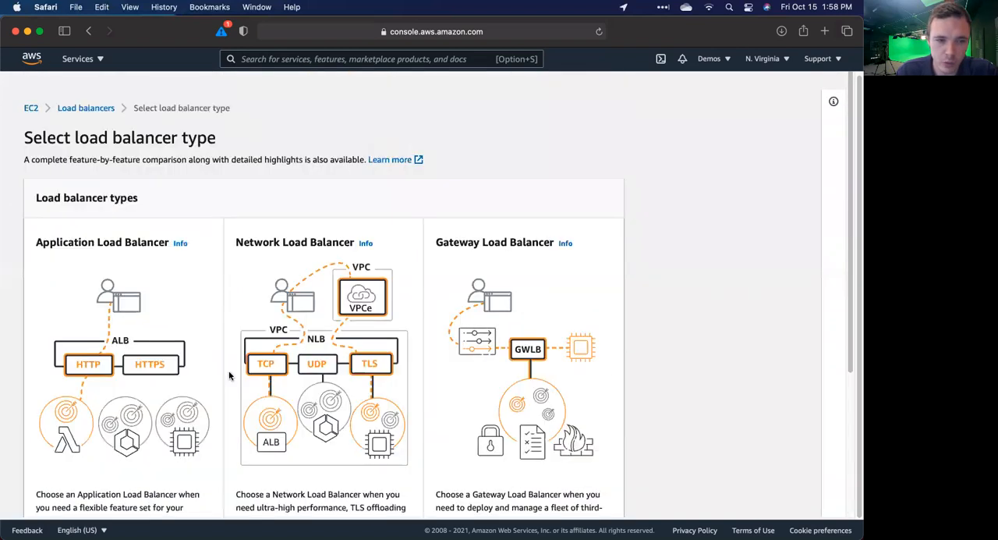
pyautogui.scroll(-4, 149, 310)
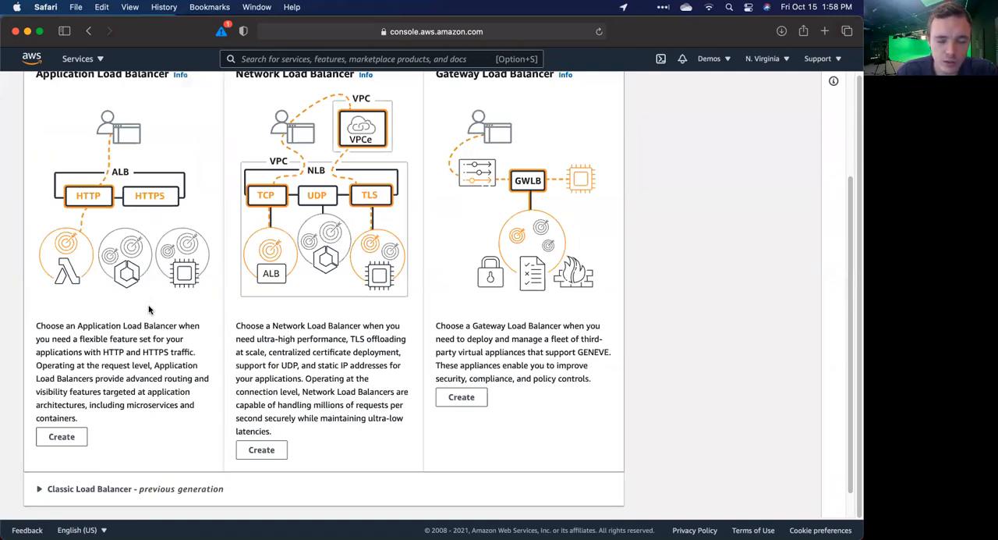
pyautogui.scroll(2, 149, 309)
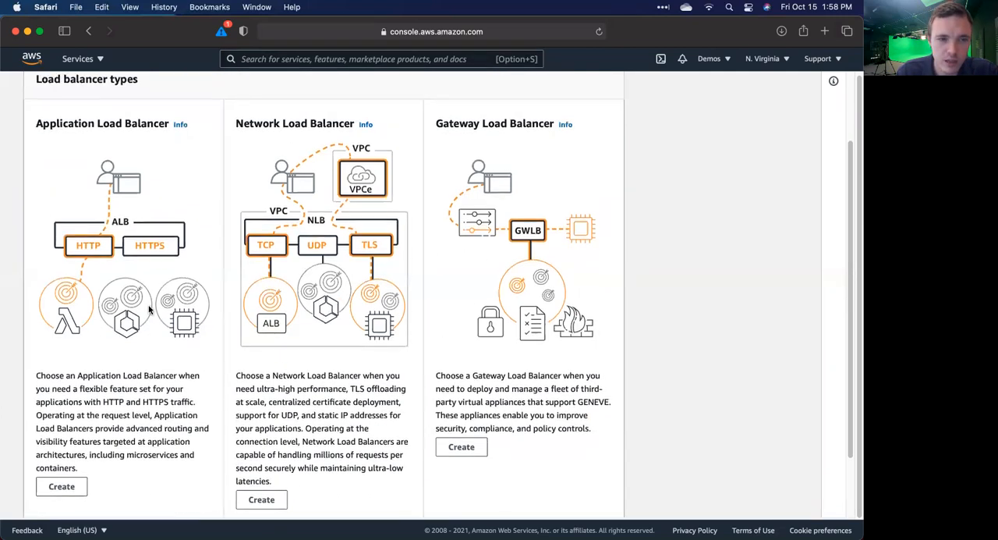
pyautogui.scroll(-2, 149, 310)
pyautogui.scroll(-1, 149, 310)
pyautogui.scroll(3, 149, 309)
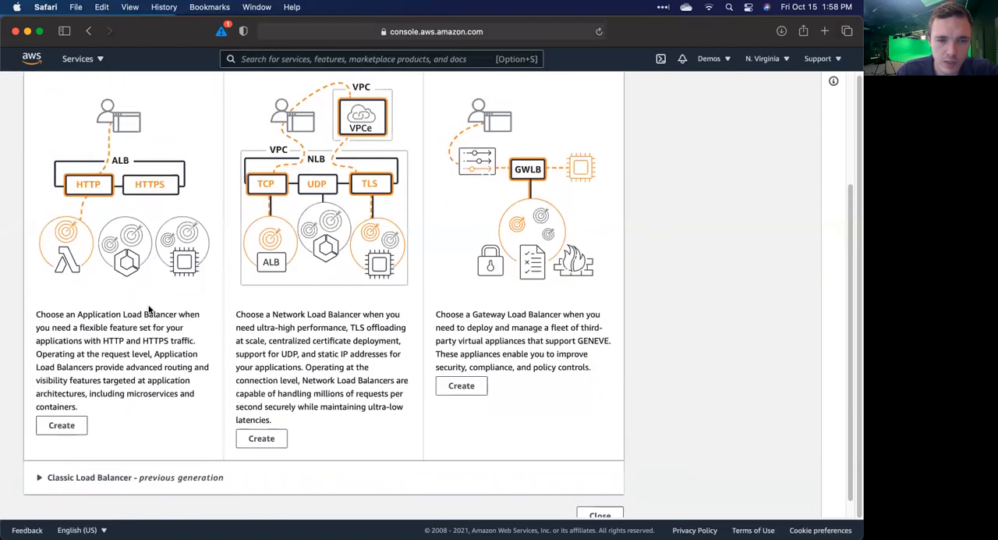
pyautogui.scroll(1, 149, 309)
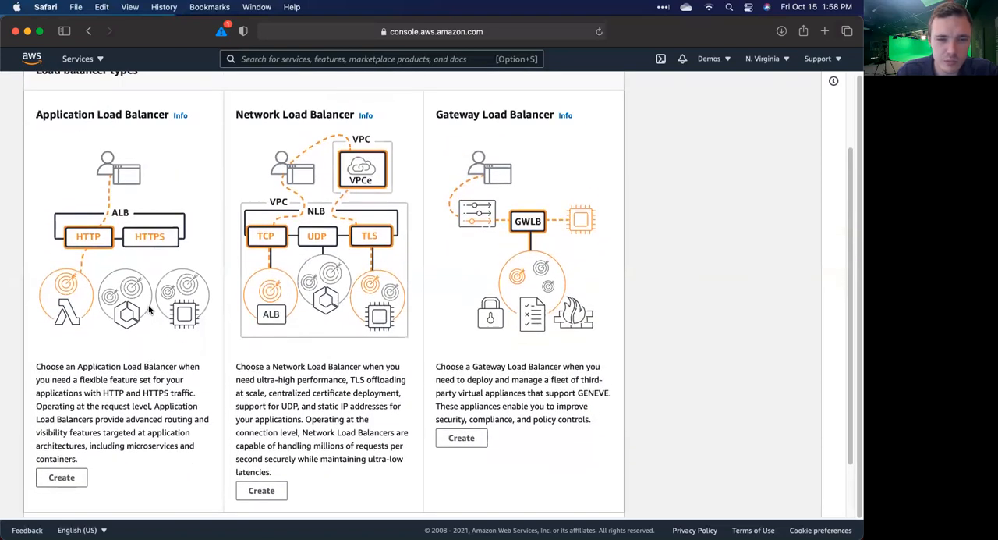
pyautogui.scroll(-1, 149, 309)
pyautogui.scroll(3, 148, 310)
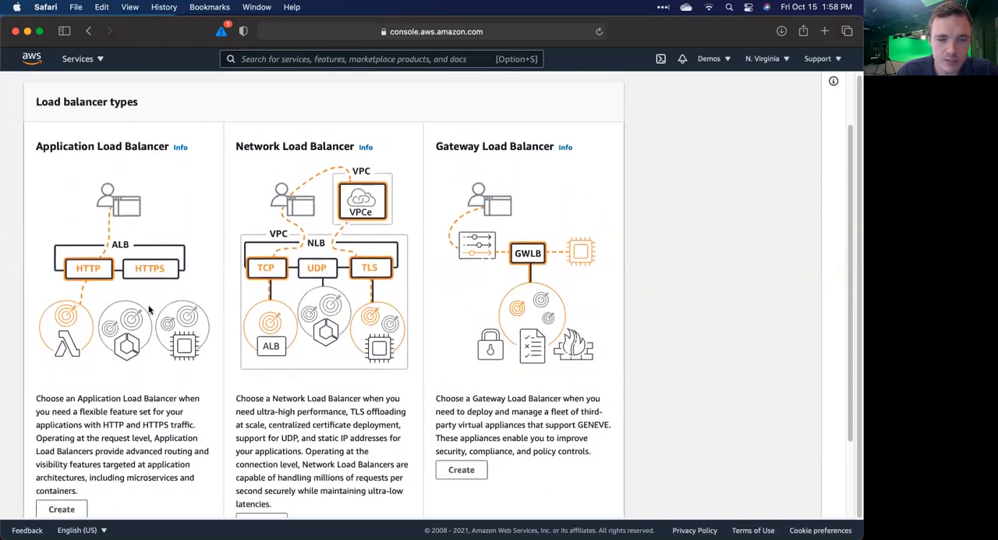
pyautogui.scroll(-3, 149, 309)
# Step: Choose the Network Load Balancer type and name the load balancer nlb-demo
pyautogui.click(261, 443)
pyautogui.click(134, 312)
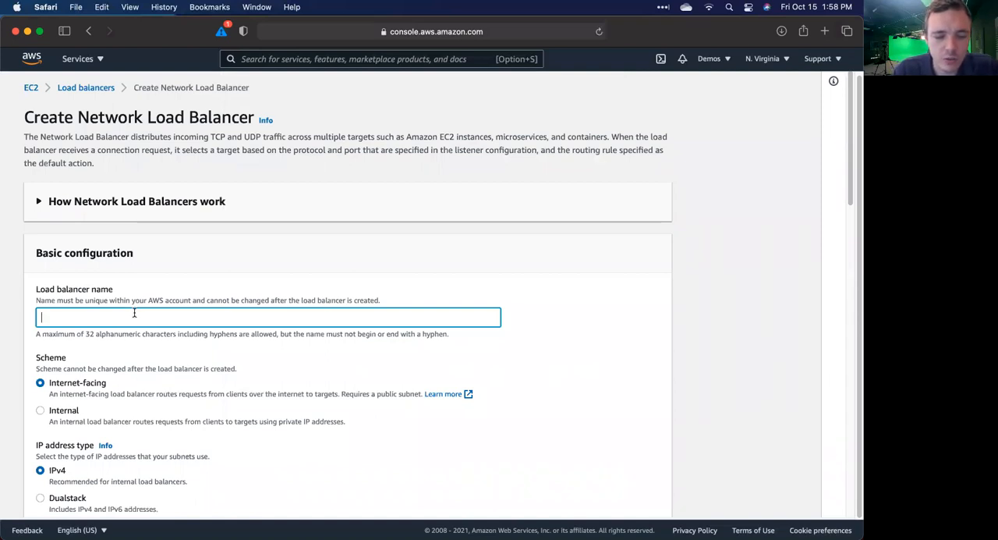
pyautogui.write('nlb-')
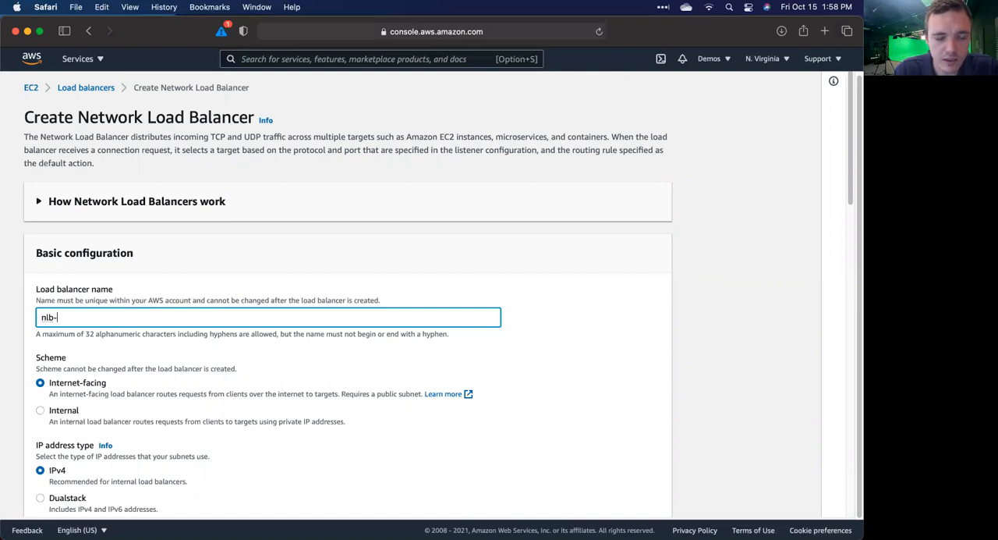
pyautogui.write('demo')
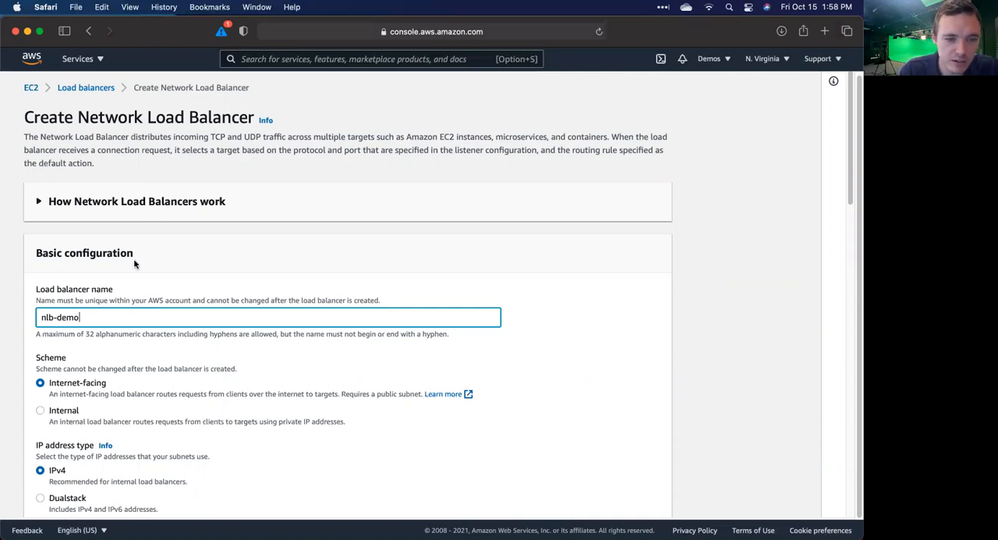
# Step: Keep the internet-facing scheme, IPv4 and the preselected VPC, and map the load balancer to availability zones us-east-1b and us-east-1c
pyautogui.scroll(-3, 133, 263)
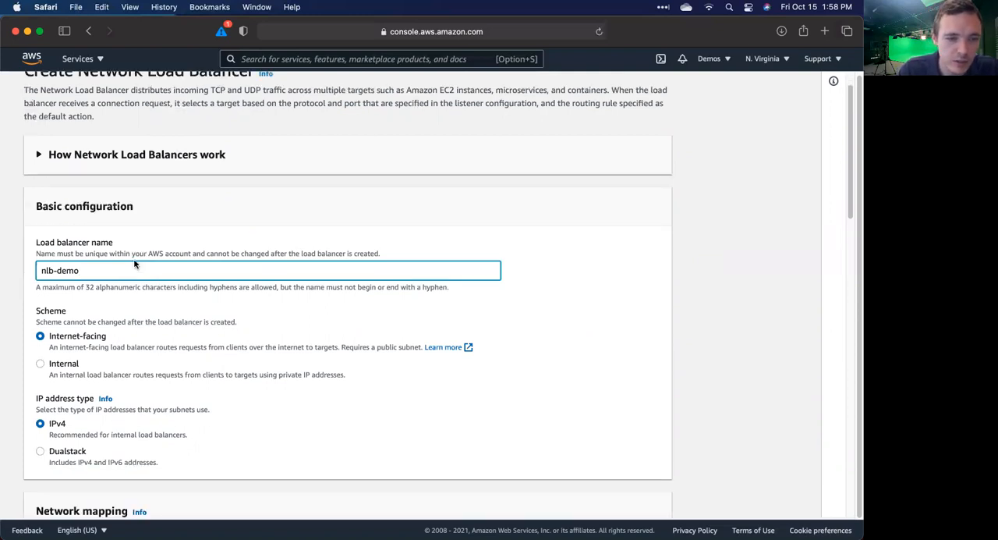
pyautogui.scroll(-1, 78, 316)
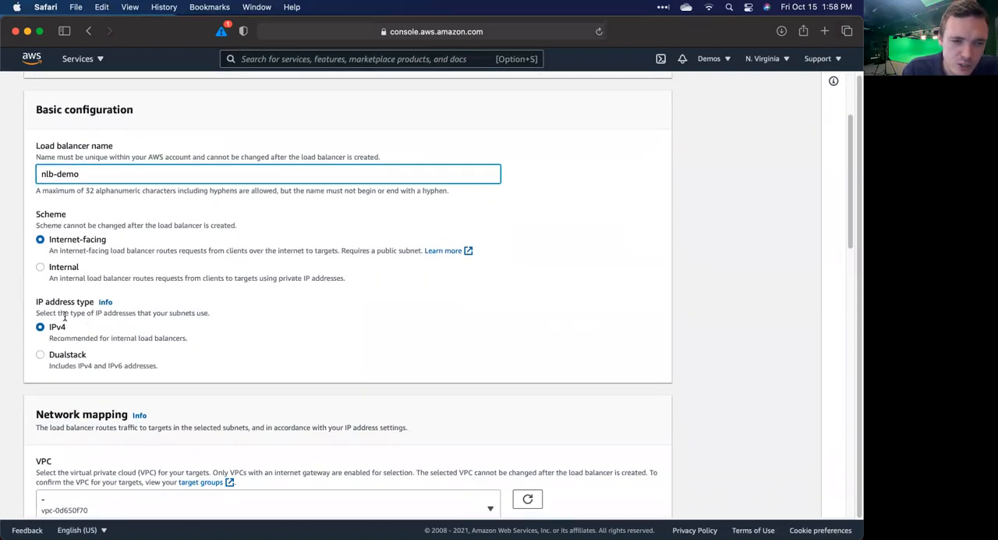
pyautogui.scroll(-5, 65, 315)
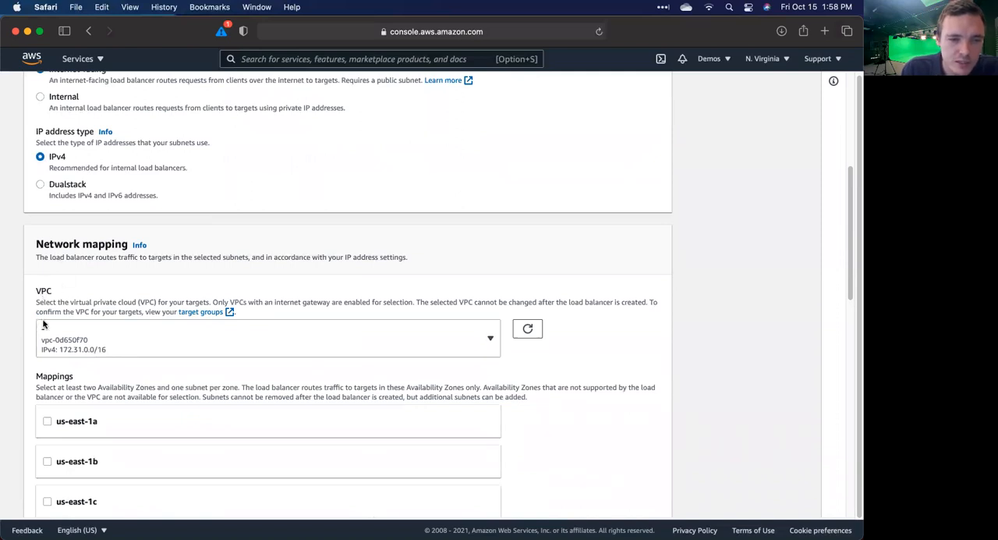
pyautogui.scroll(-1, 45, 324)
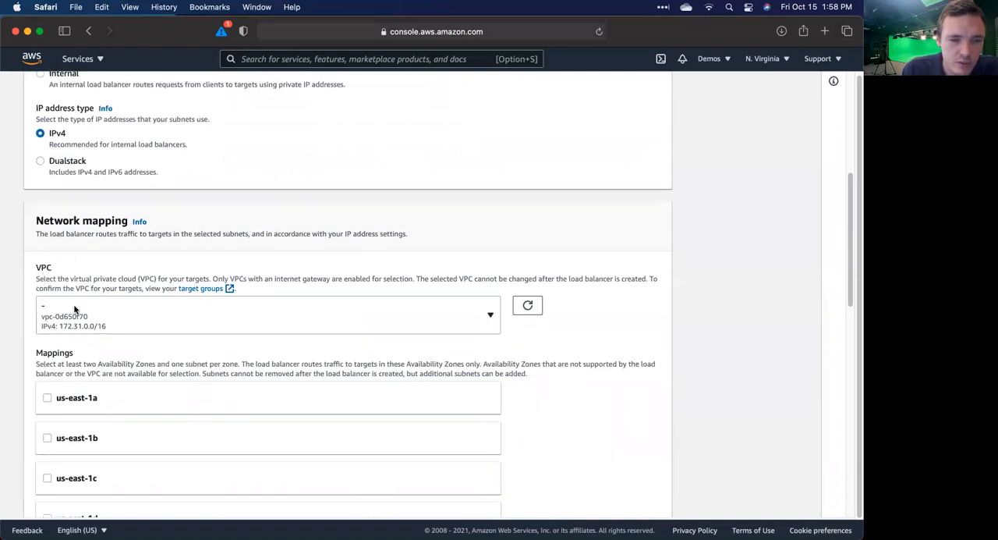
pyautogui.scroll(-1, 74, 311)
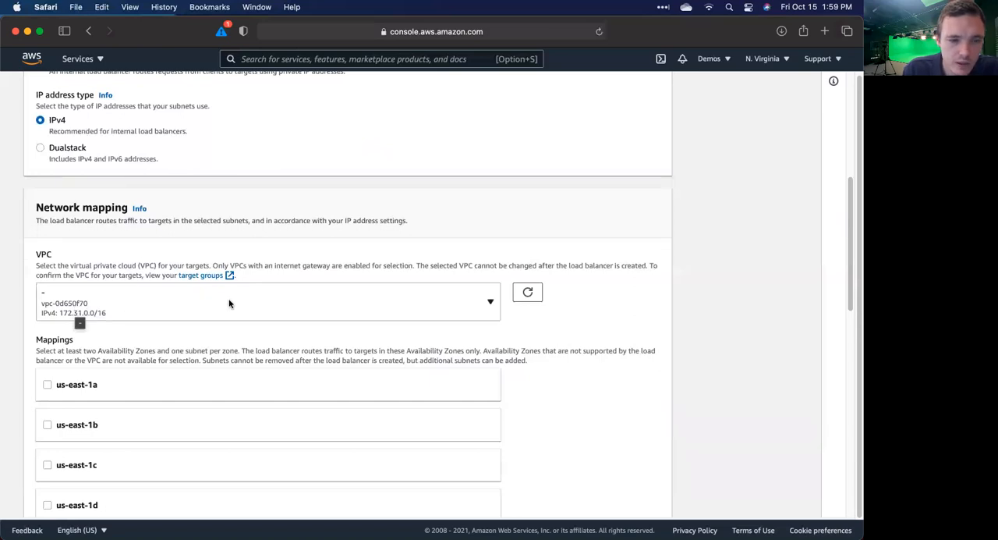
pyautogui.scroll(-1, 229, 303)
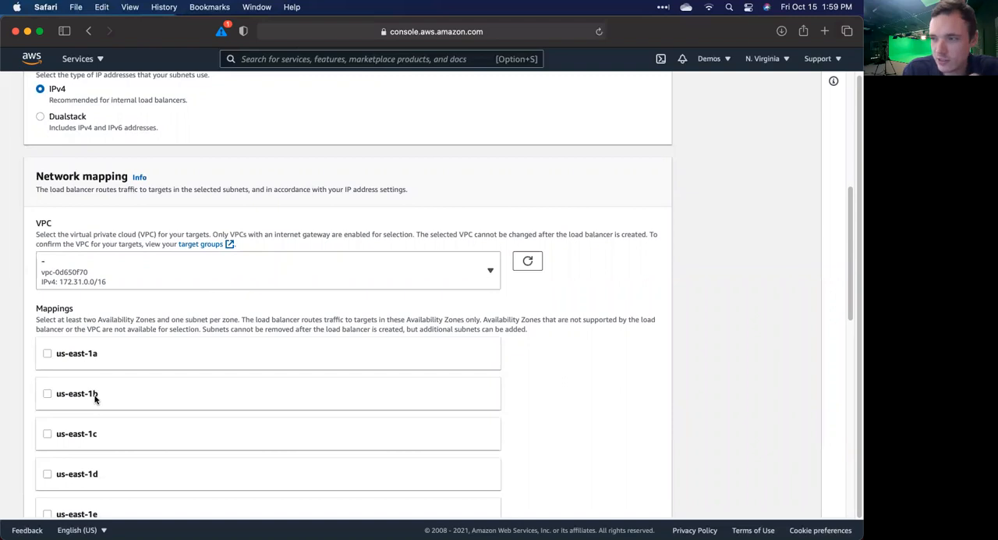
pyautogui.click(48, 393)
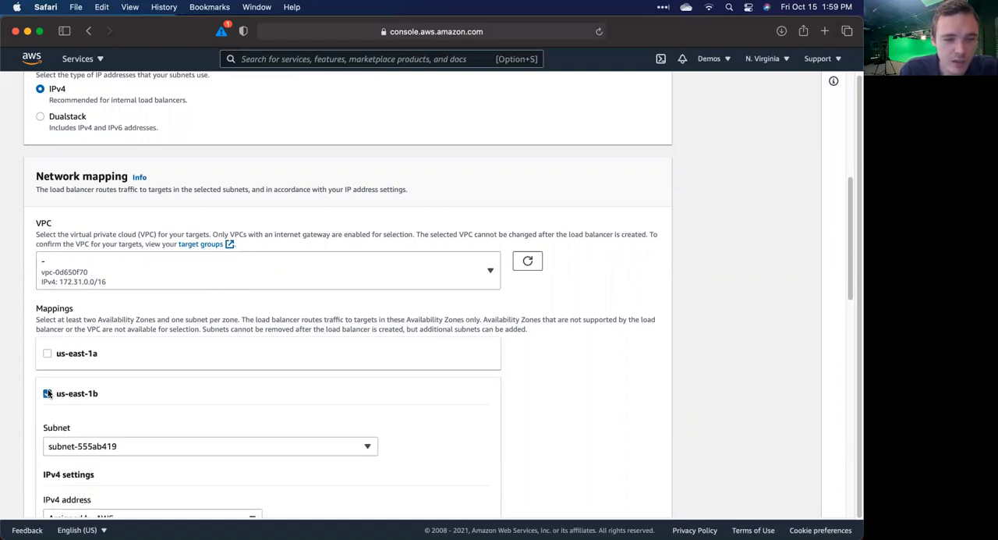
pyautogui.click(47, 392)
pyautogui.scroll(-2, 98, 405)
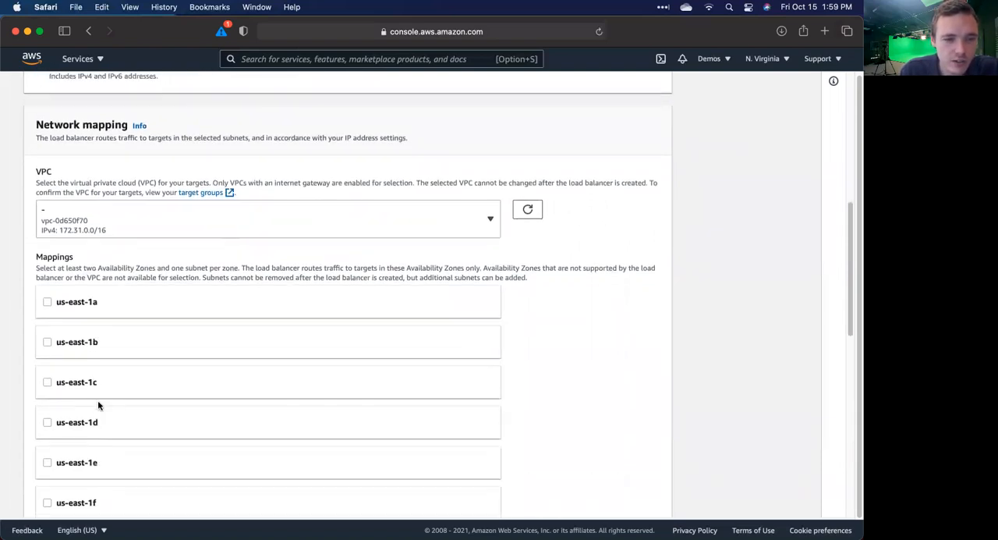
pyautogui.click(48, 342)
pyautogui.scroll(-3, 49, 390)
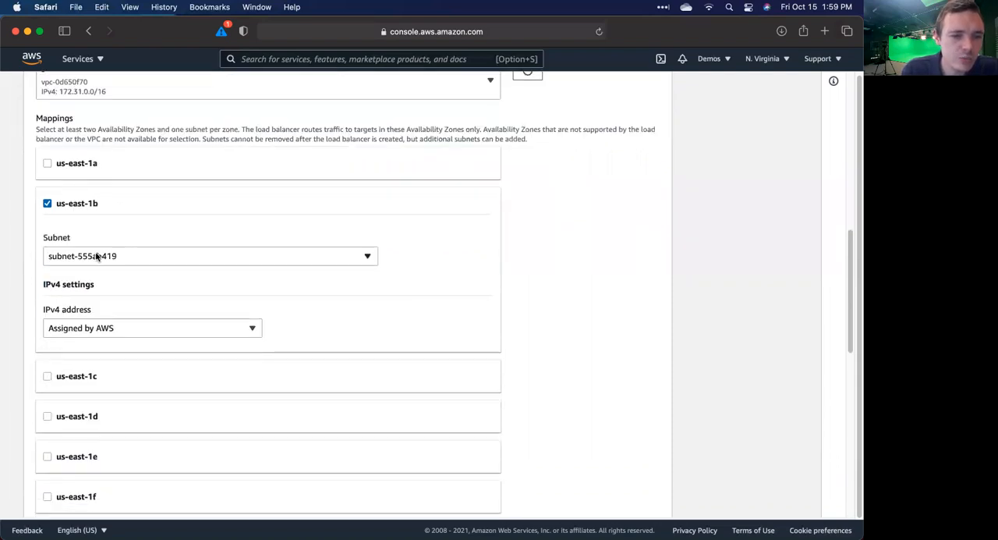
pyautogui.scroll(-1, 97, 232)
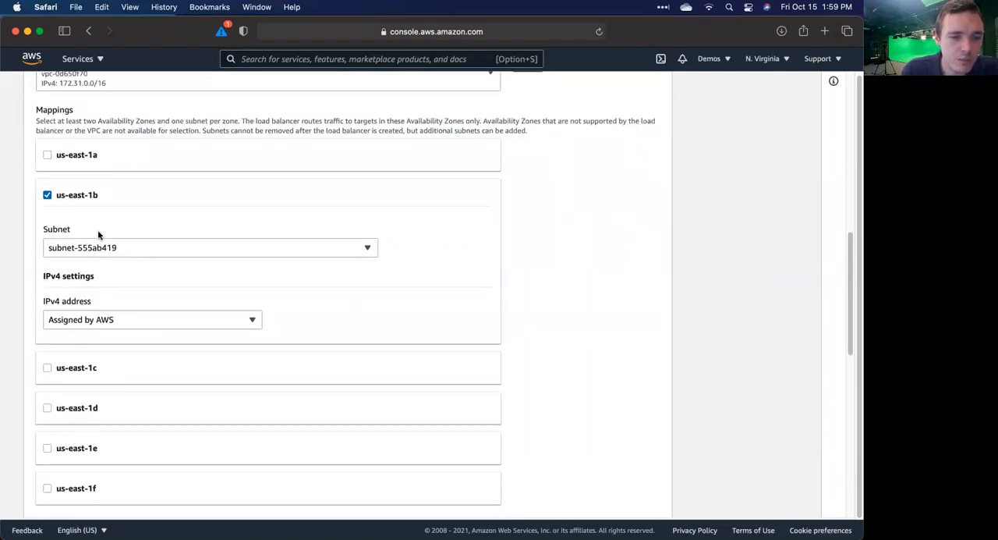
pyautogui.click(46, 334)
# Step: Keep the listener on TCP port 80, check the available target groups and start creating a new target group for it
pyautogui.scroll(-5, 149, 346)
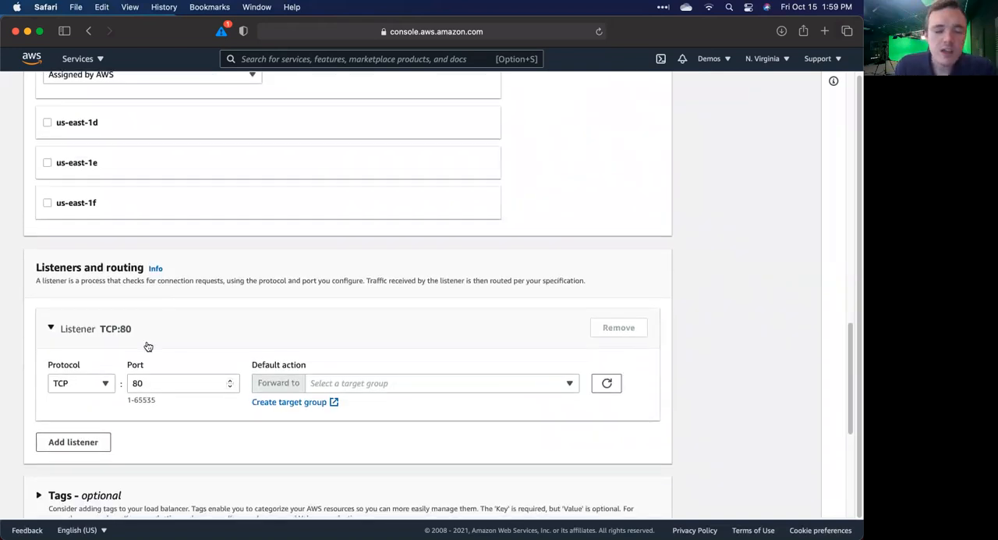
pyautogui.scroll(-1, 148, 345)
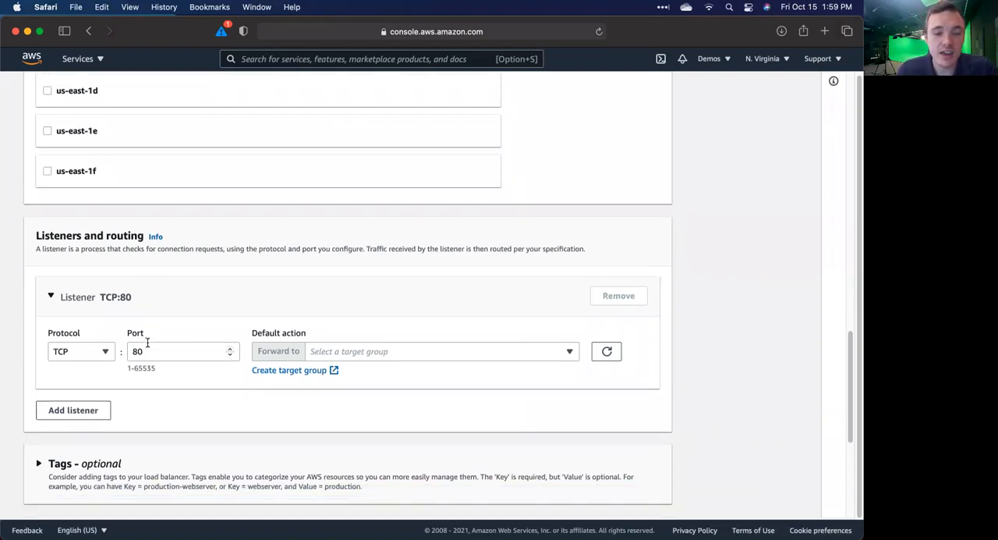
pyautogui.scroll(-1, 147, 341)
pyautogui.click(528, 345)
pyautogui.click(530, 345)
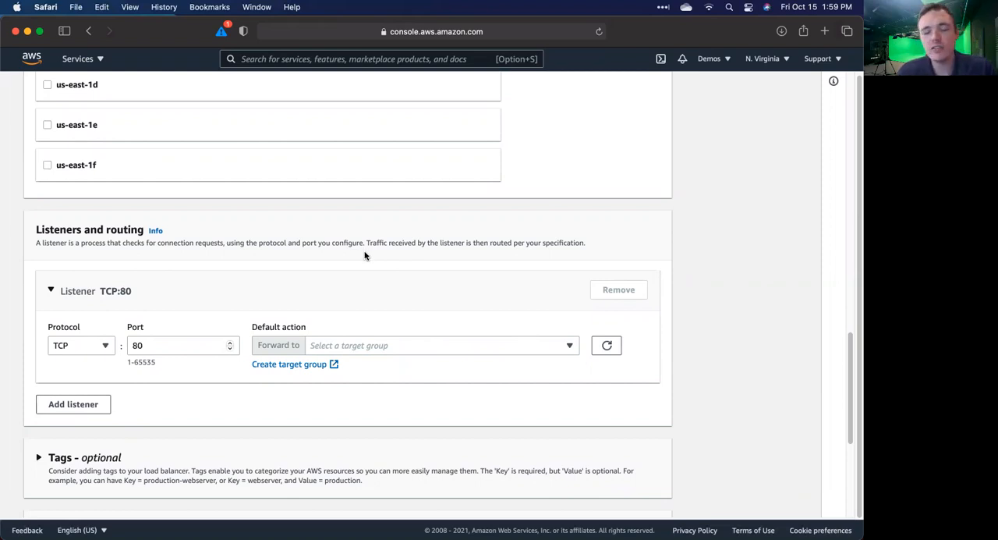
pyautogui.click(277, 365)
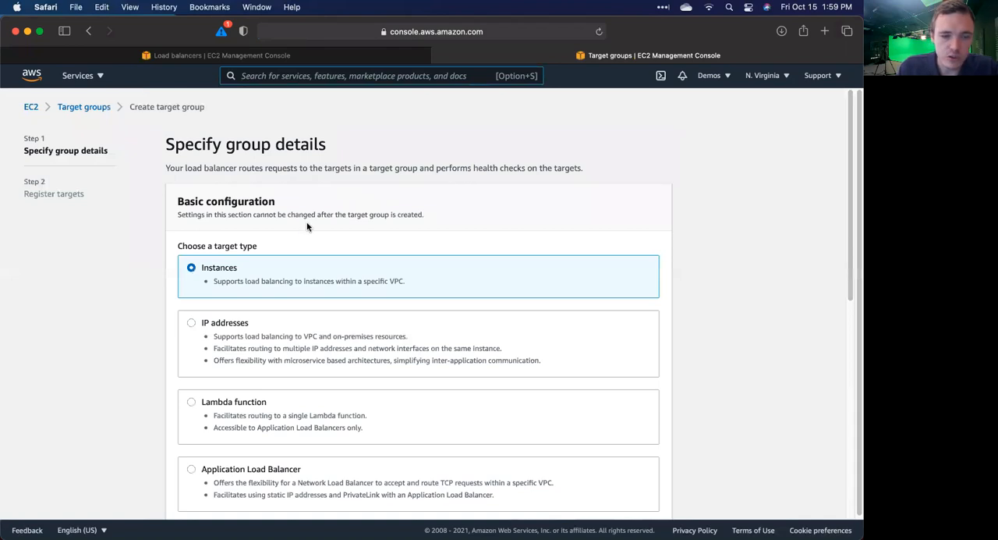
# Step: Keep Instances as the target type and name the target group nlb-demo-tg, leaving TCP port 80 and the preselected VPC
pyautogui.scroll(-5, 315, 267)
pyautogui.scroll(-4, 315, 266)
pyautogui.scroll(6, 305, 258)
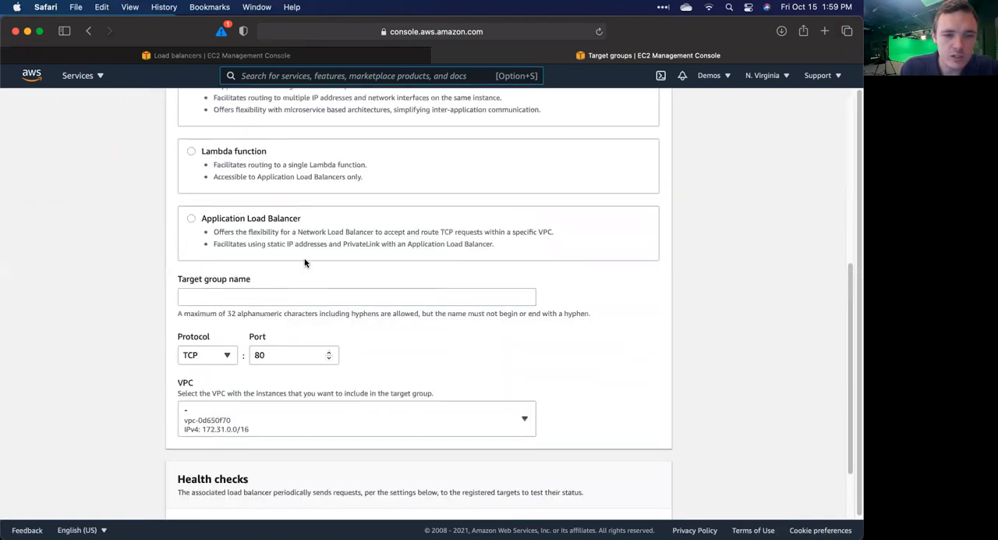
pyautogui.scroll(-3, 305, 261)
pyautogui.click(232, 282)
pyautogui.write('nl')
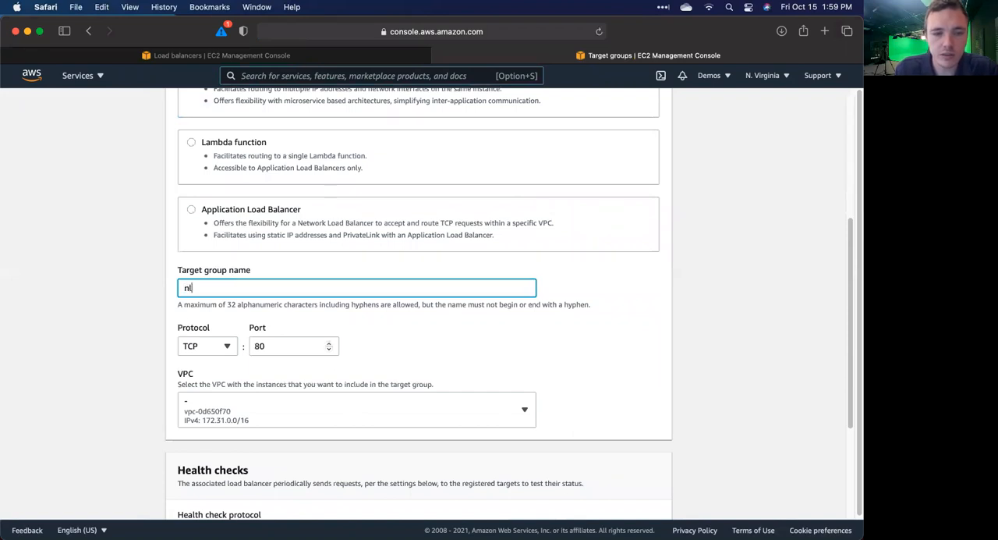
pyautogui.write('b-demo')
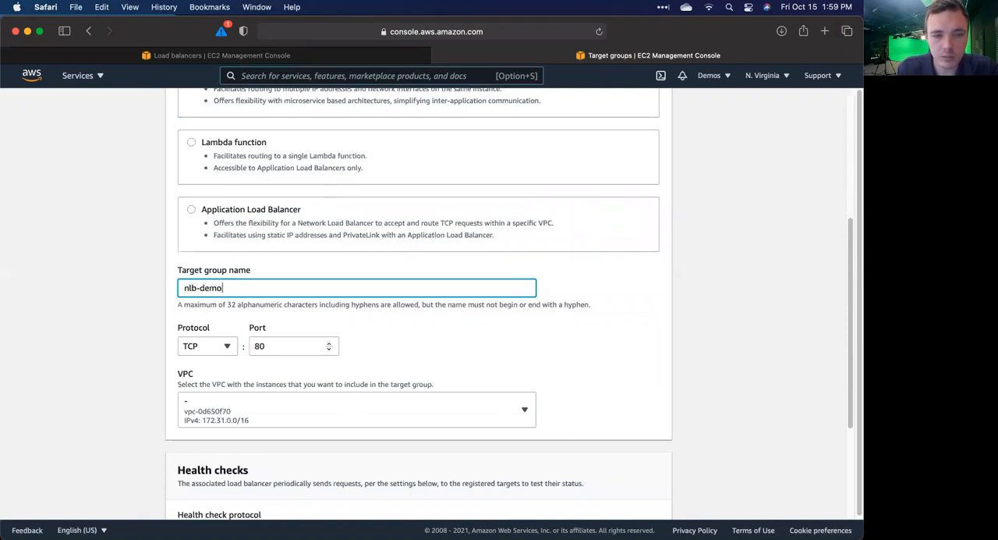
pyautogui.write('-tg')
pyautogui.click(378, 355)
pyautogui.scroll(-1, 257, 356)
pyautogui.scroll(-3, 254, 350)
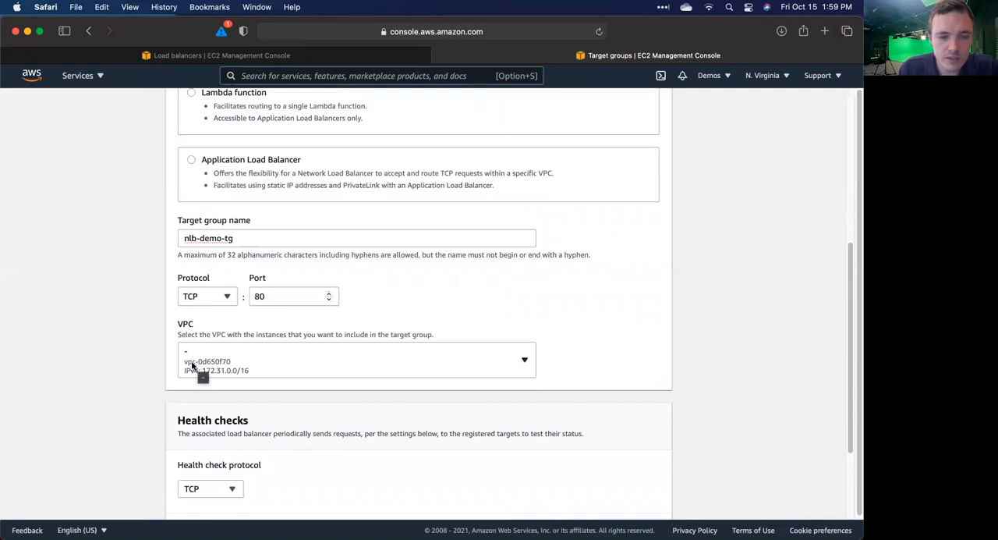
# Step: Keep TCP as the health check protocol, review the target group details and continue to registering targets
pyautogui.scroll(-5, 199, 371)
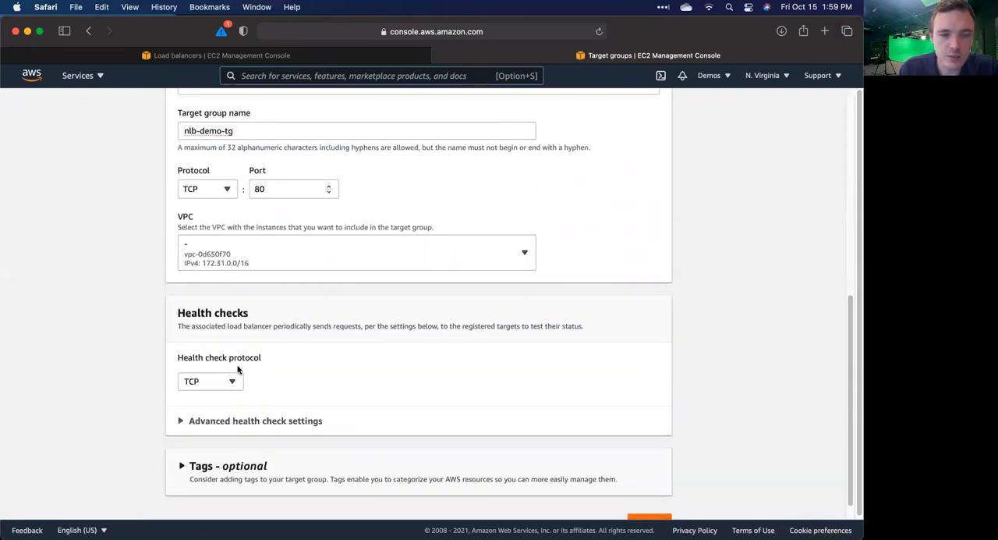
pyautogui.scroll(-2, 234, 368)
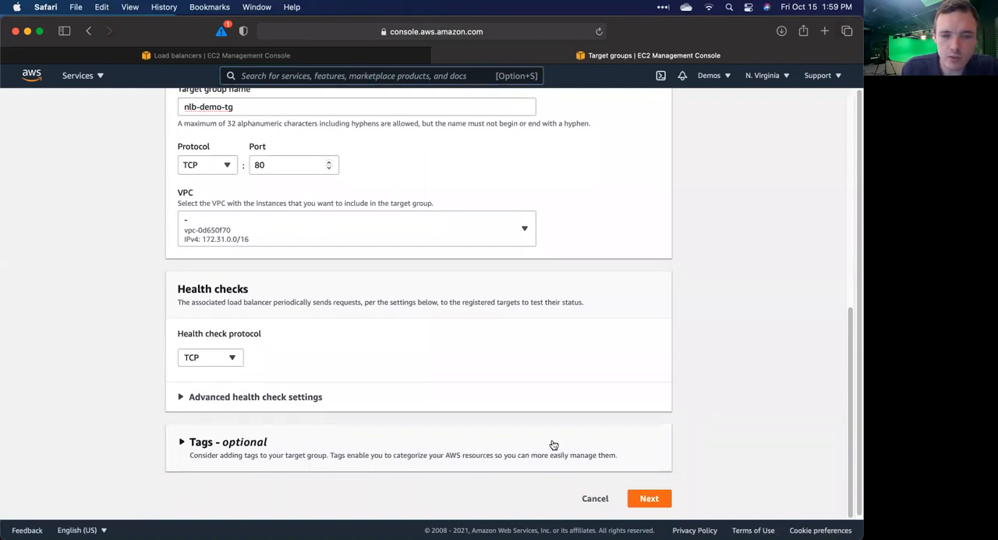
pyautogui.scroll(8, 515, 367)
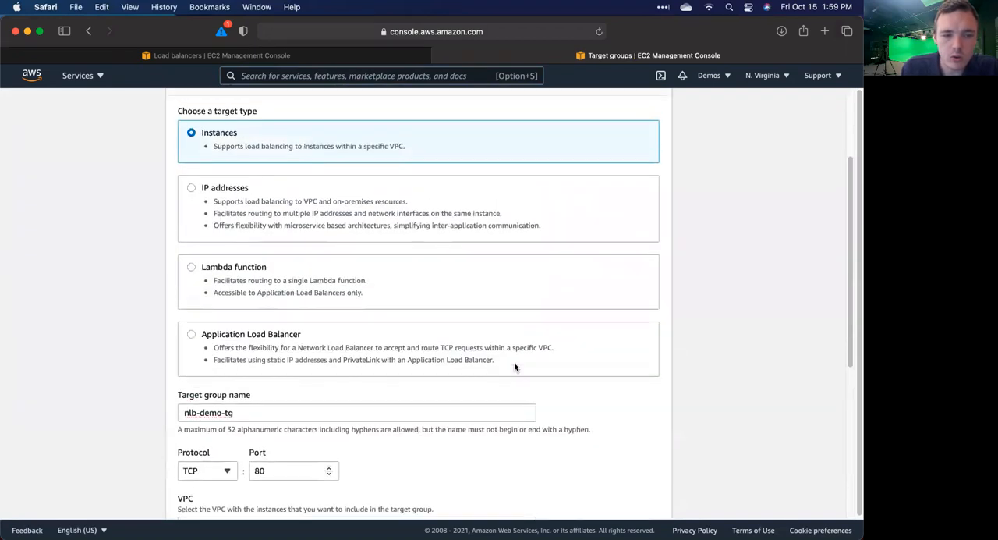
pyautogui.scroll(4, 517, 361)
pyautogui.scroll(-11, 517, 361)
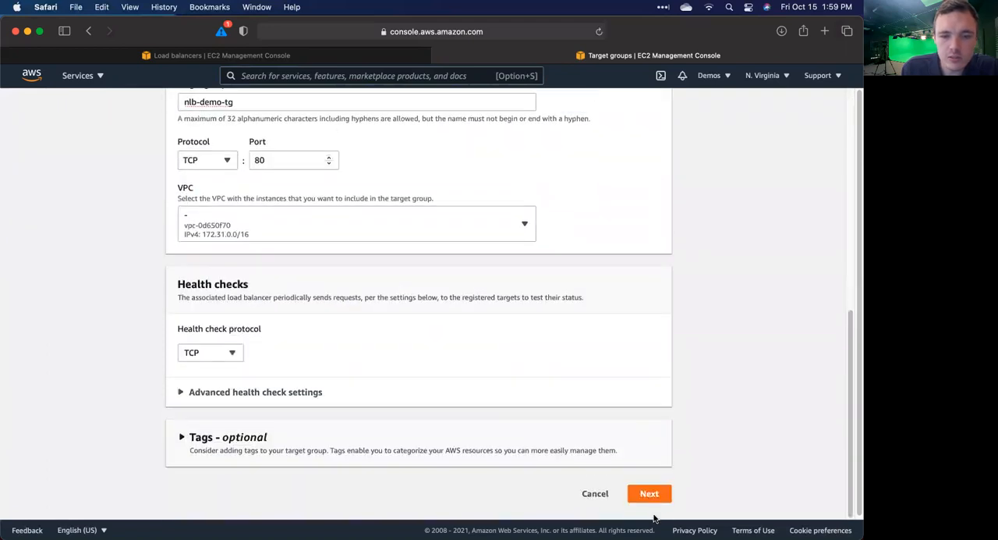
pyautogui.click(649, 499)
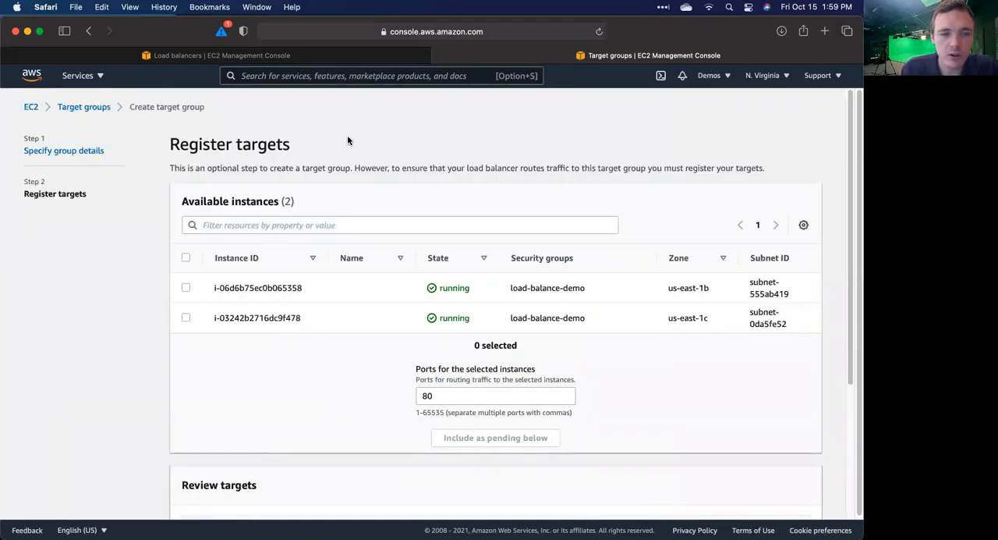
# Step: Add both running load-balance-demo instances as pending targets on port 80 and create the target group
pyautogui.click(185, 288)
pyautogui.click(185, 317)
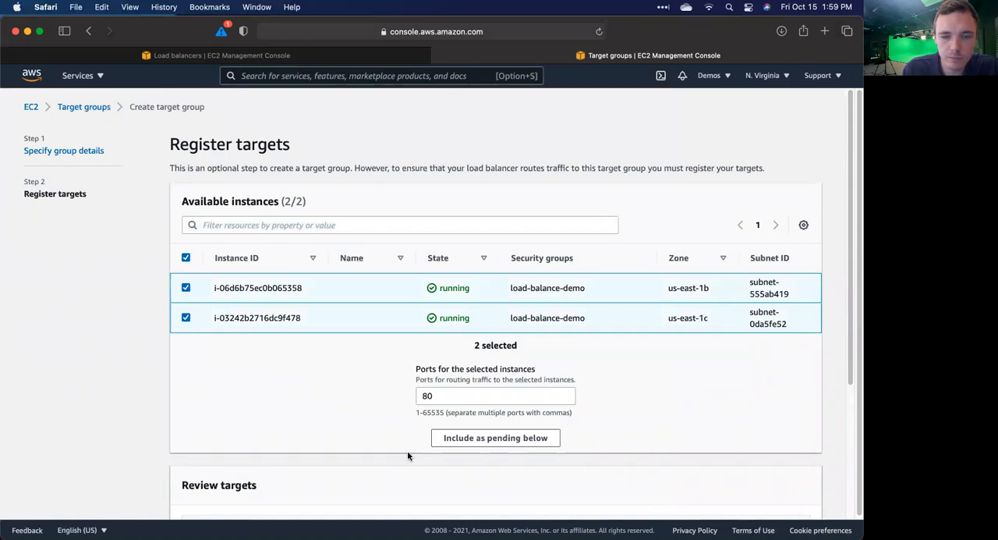
pyautogui.click(466, 439)
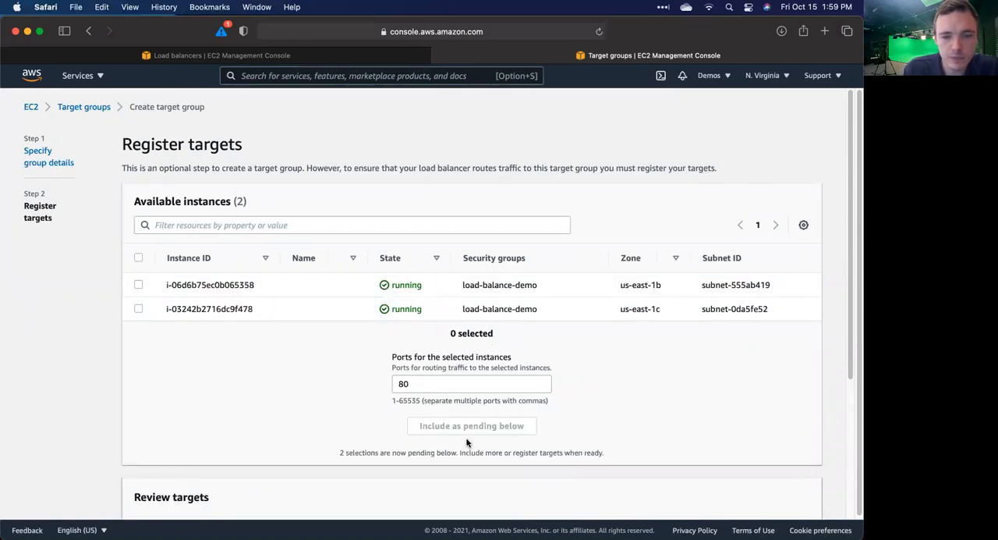
pyautogui.scroll(-5, 467, 442)
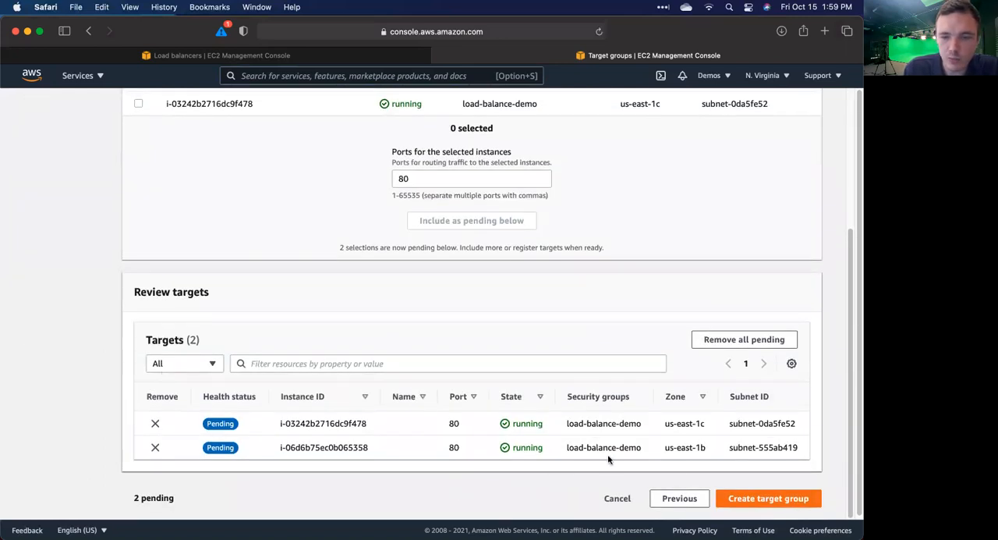
pyautogui.click(763, 497)
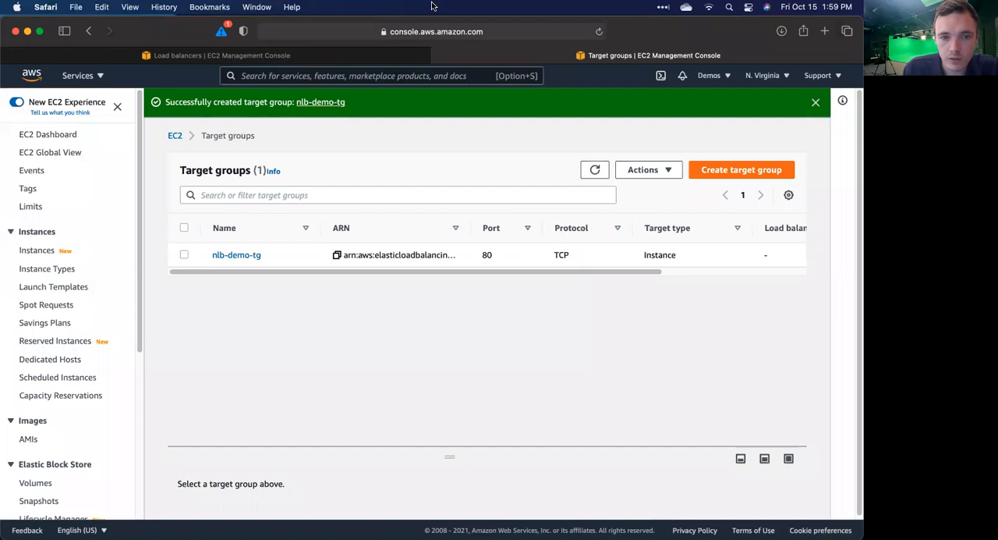
# Step: Return to the load balancer form, refresh its target groups and forward the TCP:80 listener to nlb-demo-tg
pyautogui.click(360, 59)
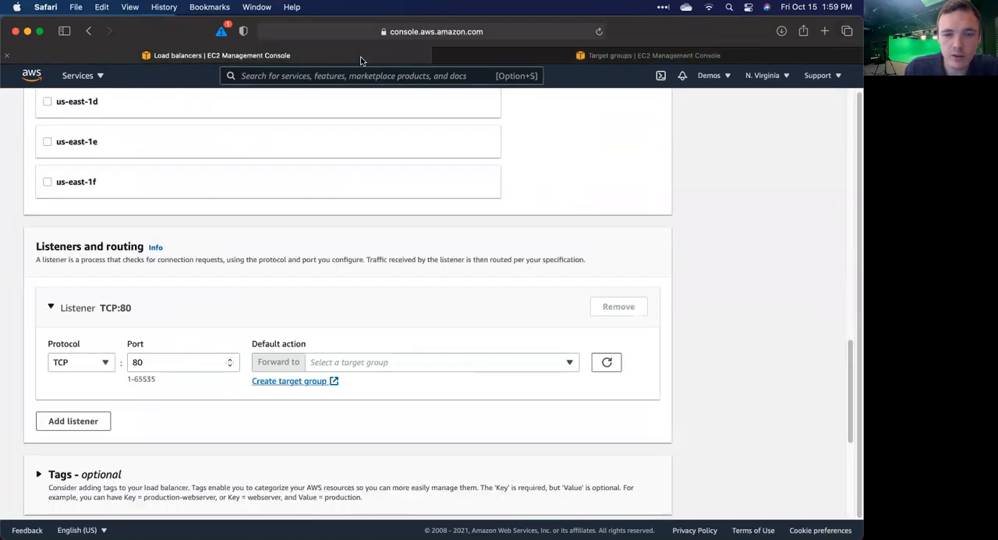
pyautogui.click(608, 363)
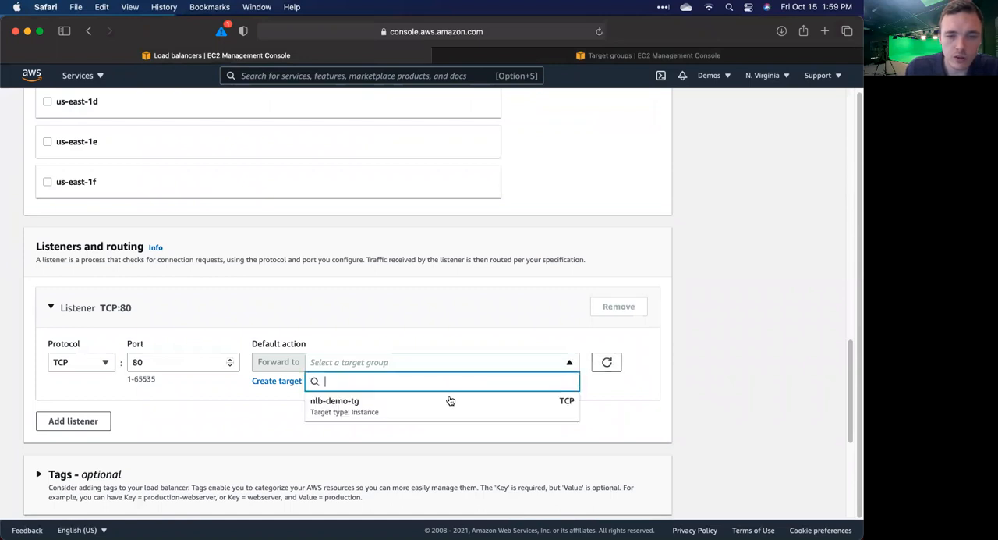
pyautogui.click(429, 404)
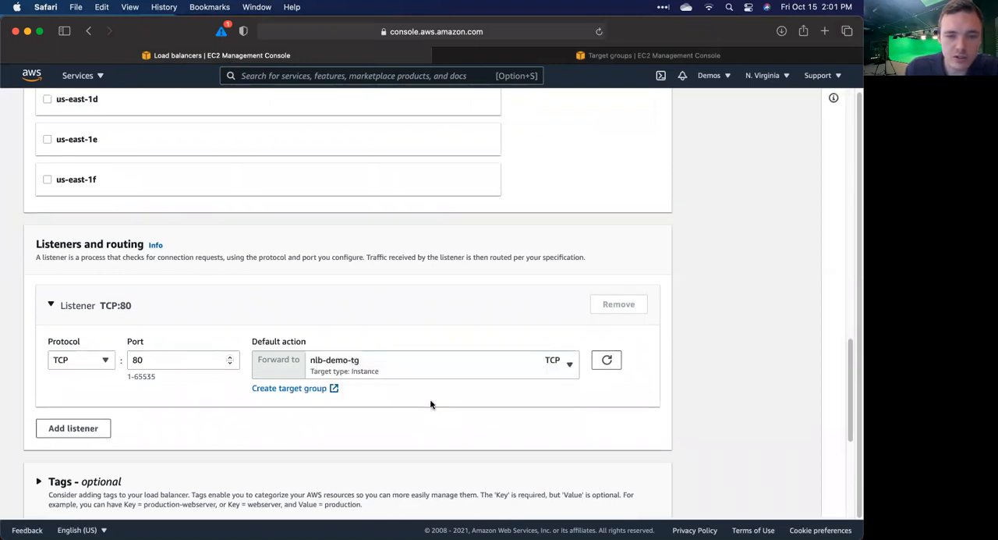
# Step: Review the configuration summary, create the load balancer nlb-demo and view it in the load balancer list
pyautogui.scroll(-1, 430, 404)
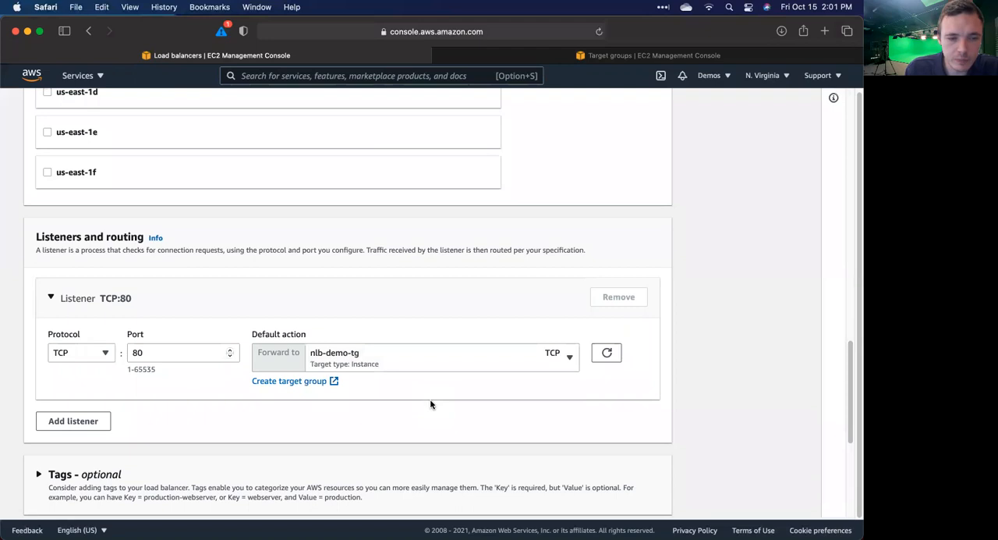
pyautogui.scroll(-3, 430, 404)
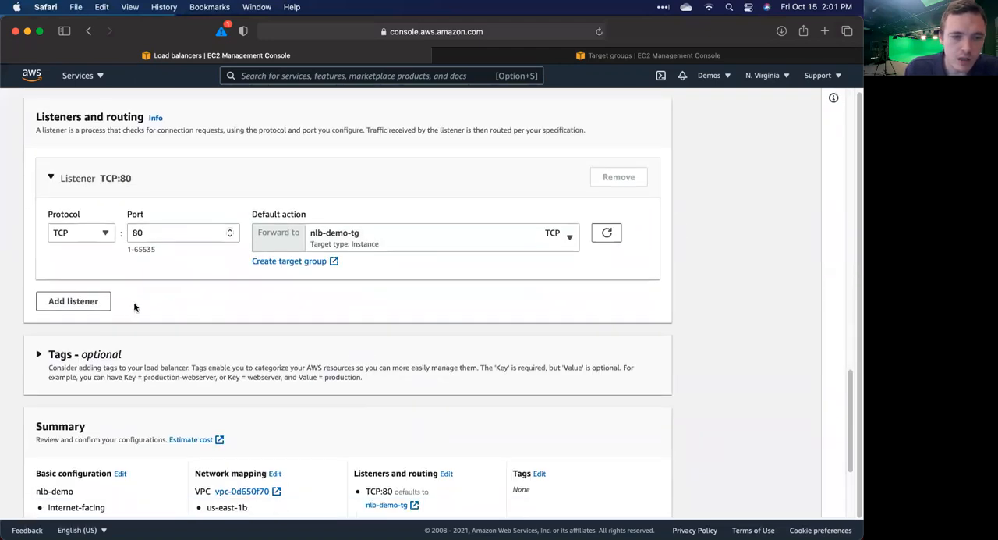
pyautogui.scroll(-5, 287, 277)
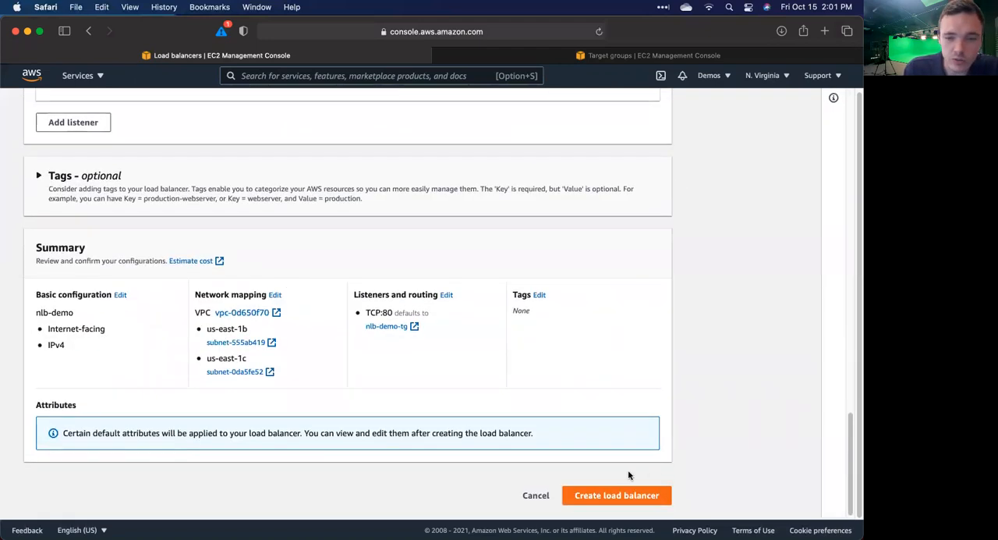
pyautogui.click(590, 496)
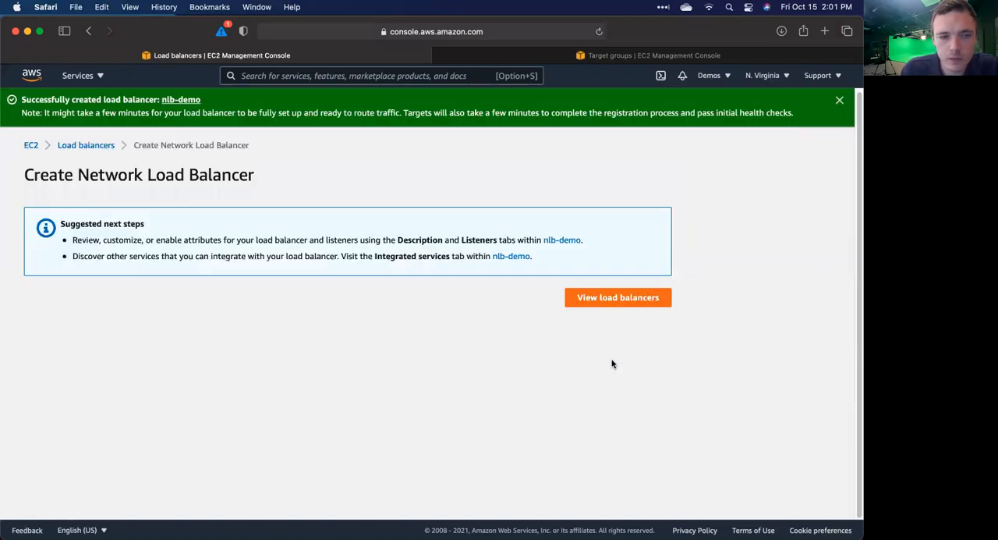
pyautogui.click(608, 304)
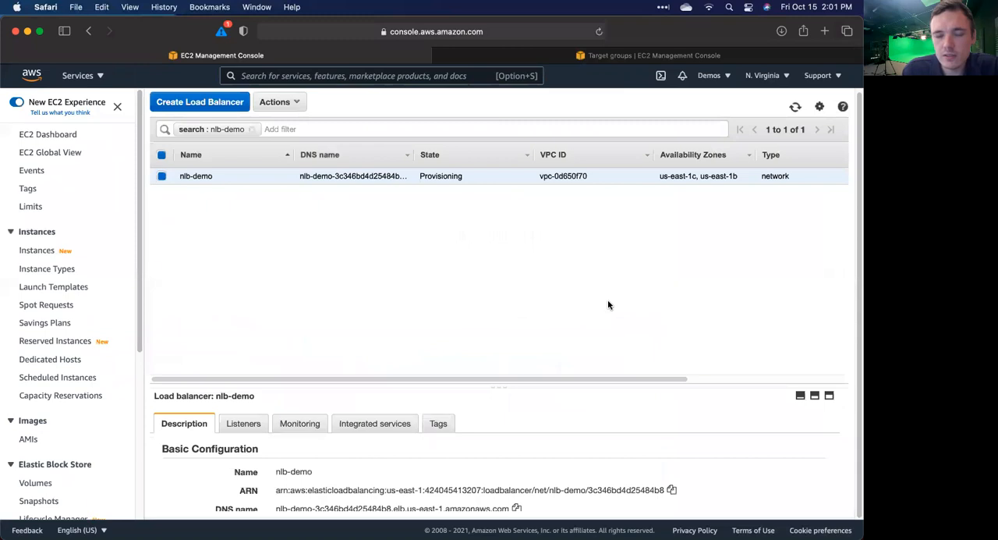
# Step: Copy the DNS name of nlb-demo from its basic configuration details
pyautogui.scroll(-2, 536, 433)
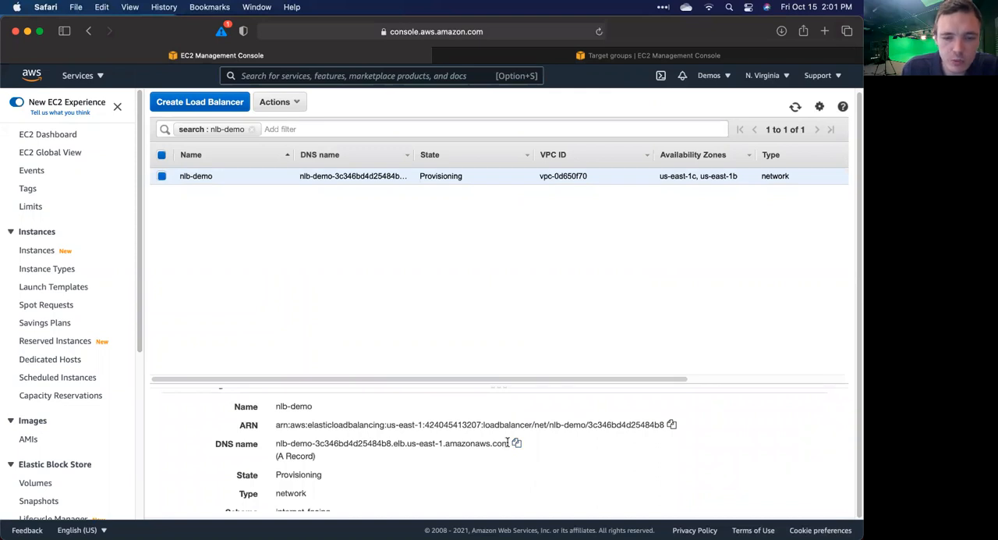
pyautogui.moveTo(508, 443); pyautogui.dragTo(273, 443)
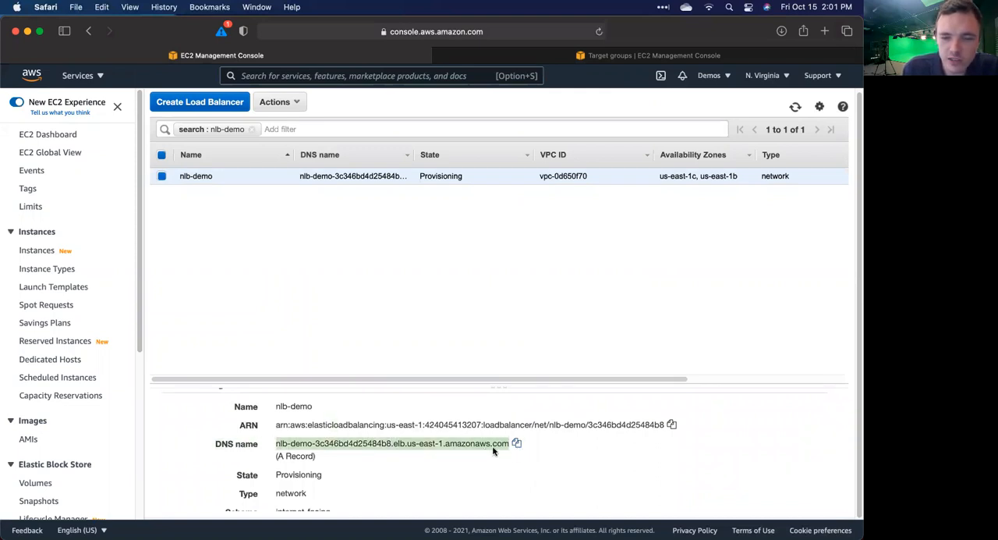
pyautogui.click(516, 444)
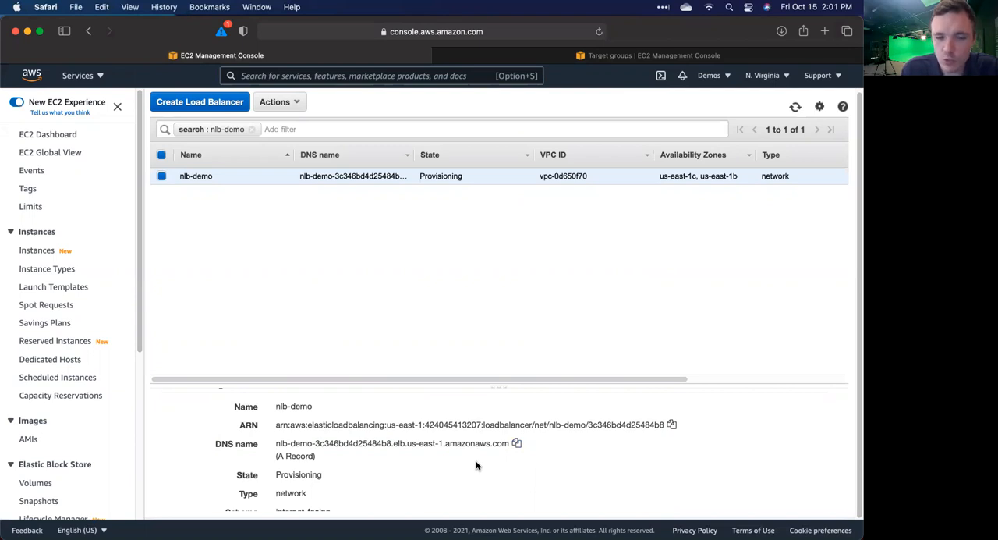
# Step: Examine the scheme, VPC, availability zones and attributes of nlb-demo, and refresh the list to check its state
pyautogui.scroll(-2, 477, 466)
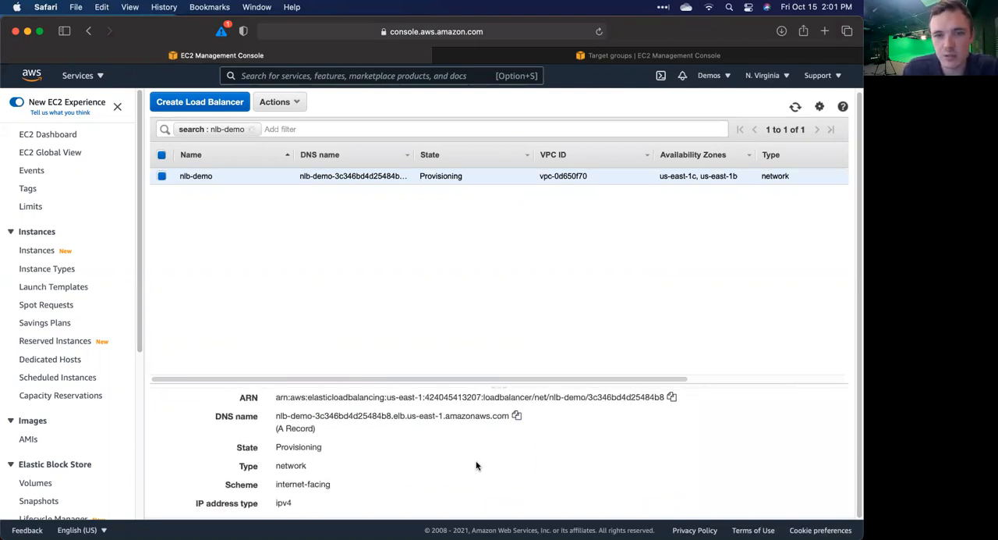
pyautogui.scroll(-4, 380, 397)
pyautogui.scroll(-1, 381, 399)
pyautogui.scroll(2, 380, 401)
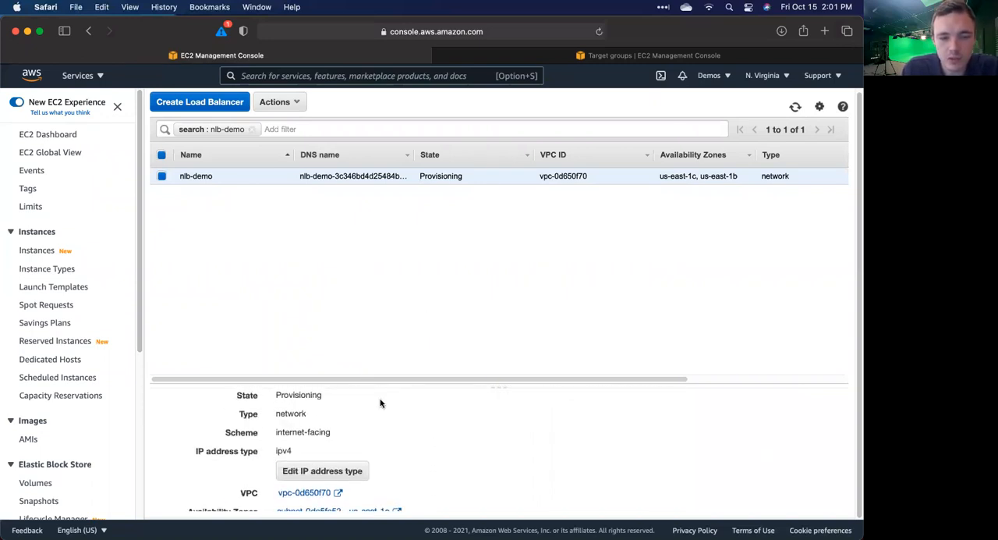
pyautogui.scroll(-4, 381, 403)
pyautogui.scroll(-5, 380, 403)
pyautogui.scroll(2, 380, 402)
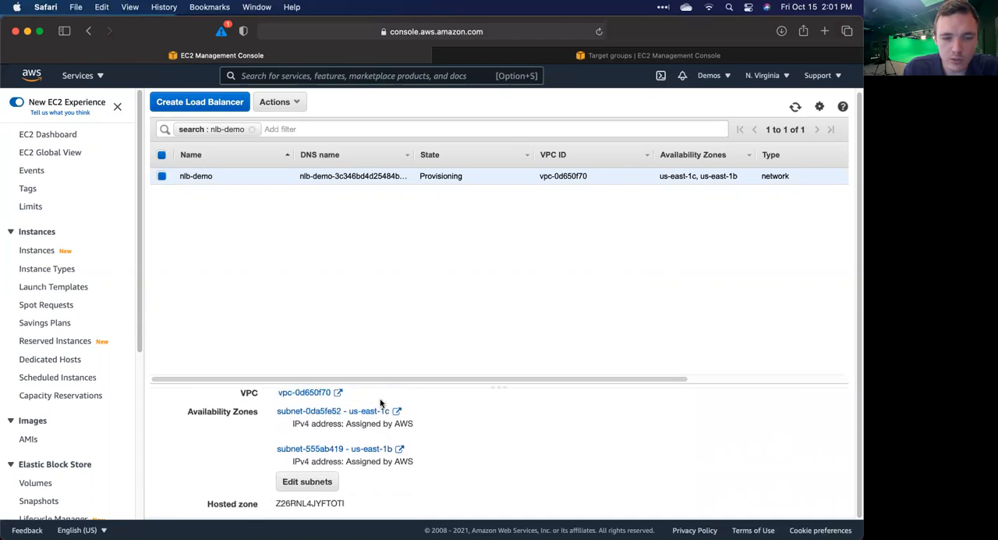
pyautogui.scroll(-6, 380, 402)
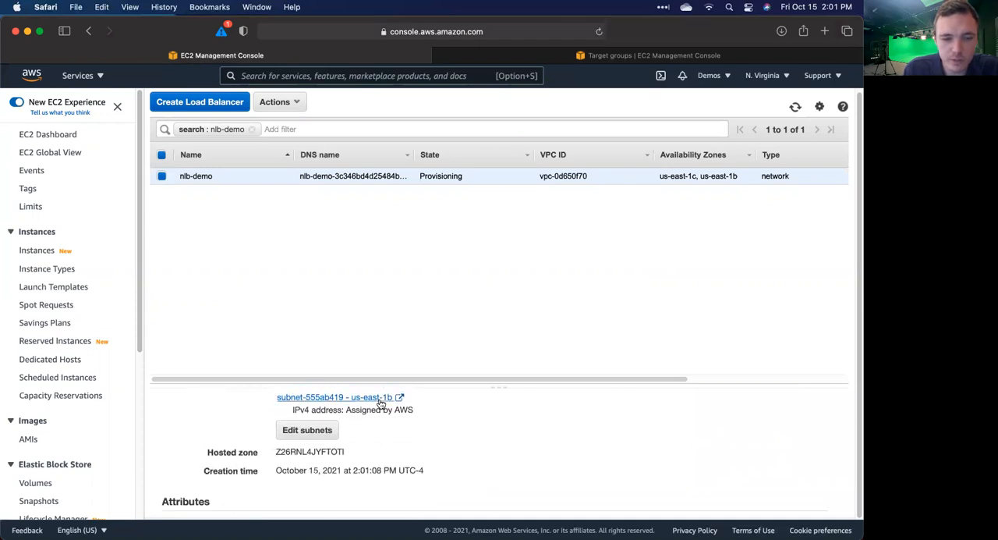
pyautogui.scroll(3, 381, 402)
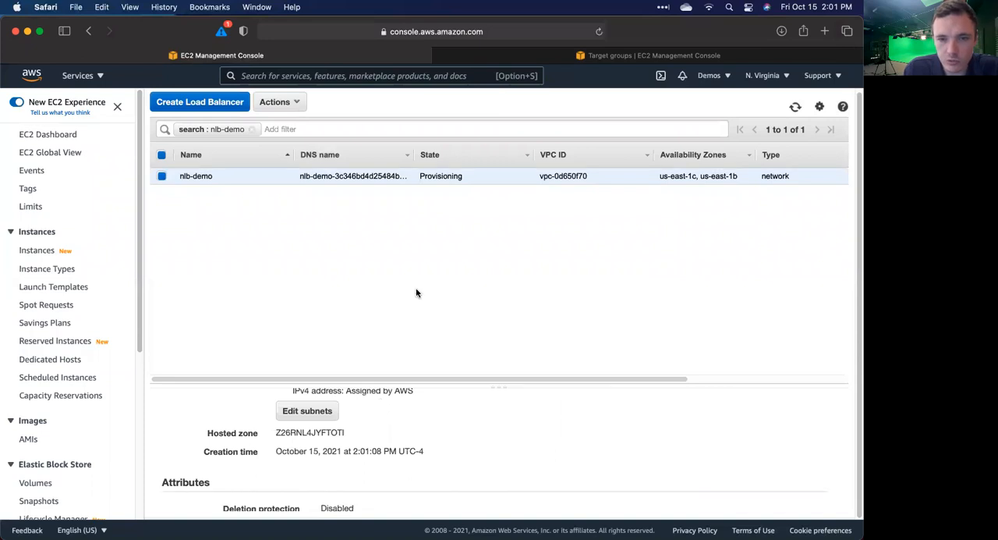
pyautogui.click(796, 107)
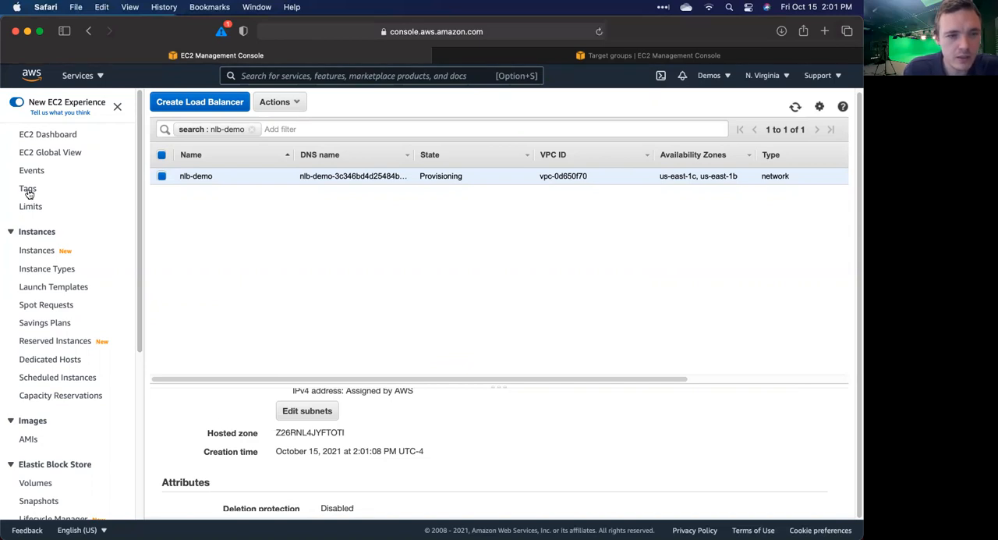
# Step: Open the list of running instances from the EC2 dashboard and refresh it to check both instances' status checks
pyautogui.click(44, 137)
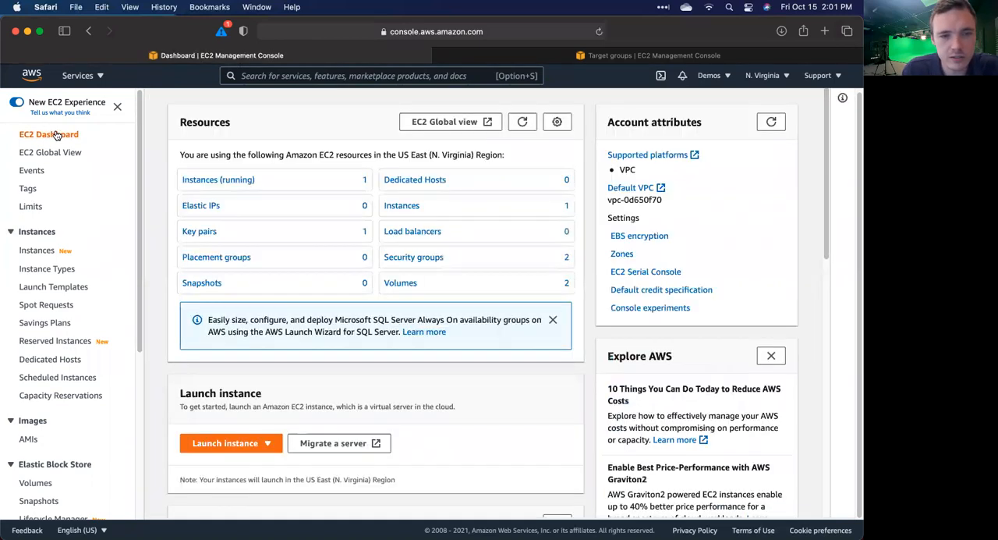
pyautogui.click(196, 181)
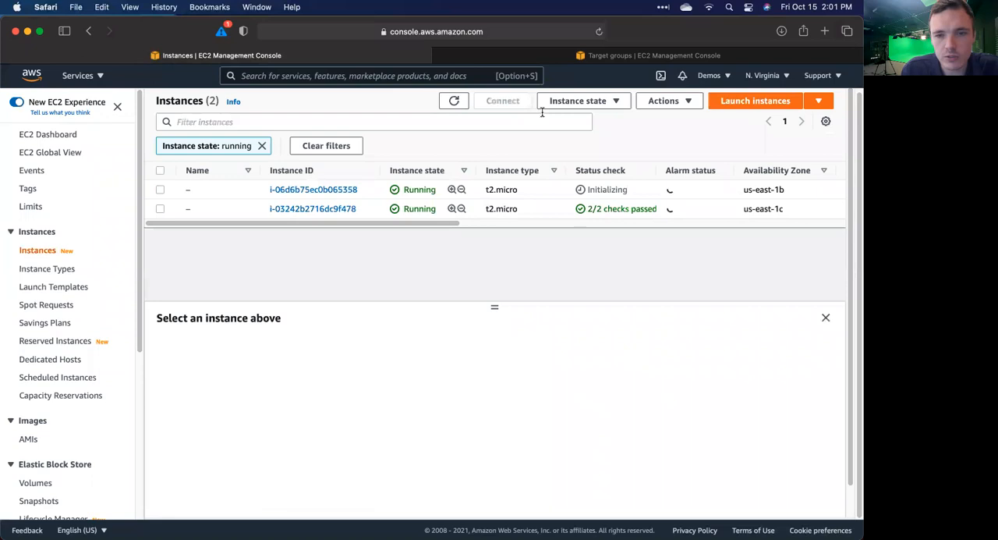
pyautogui.click(457, 101)
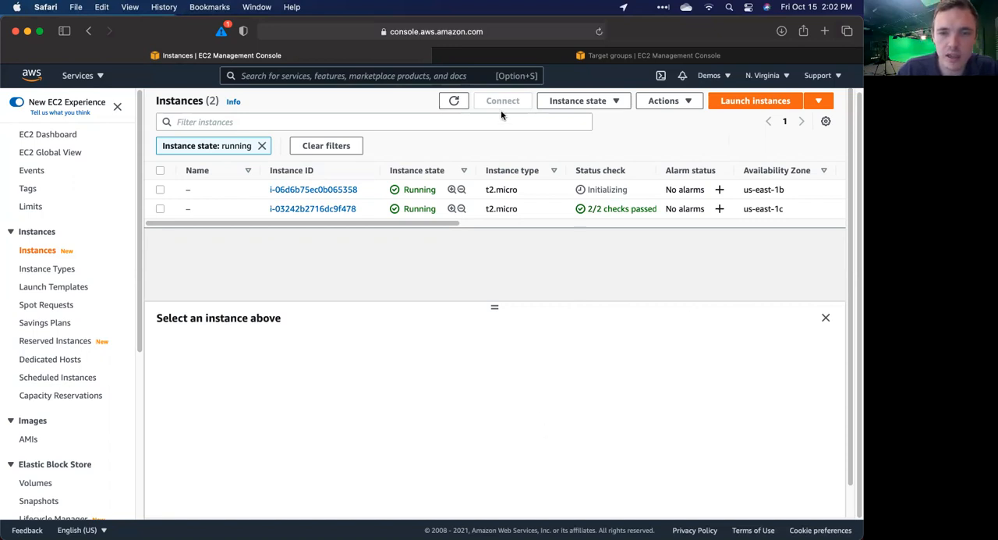
pyautogui.click(454, 101)
pyautogui.click(453, 101)
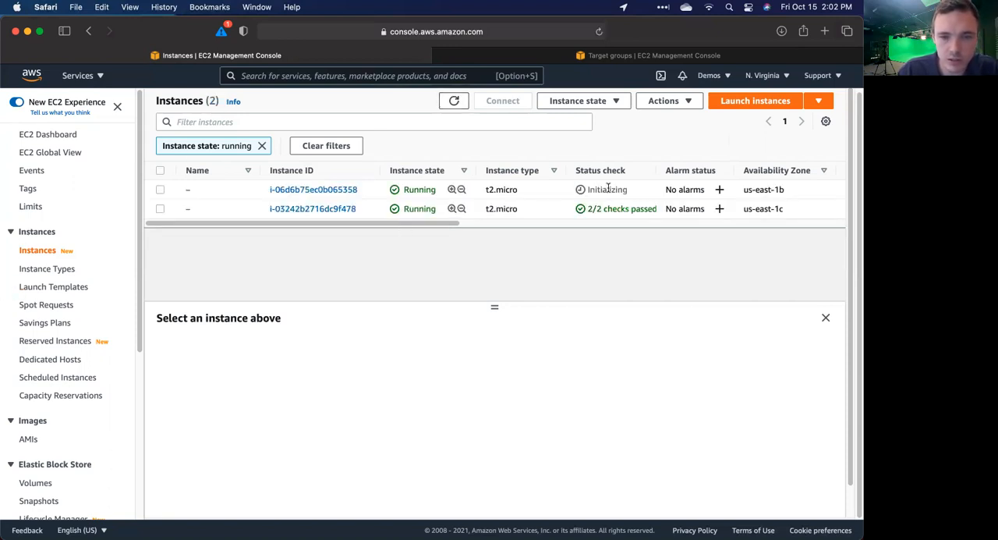
pyautogui.scroll(-1, 23, 341)
pyautogui.scroll(1, 23, 341)
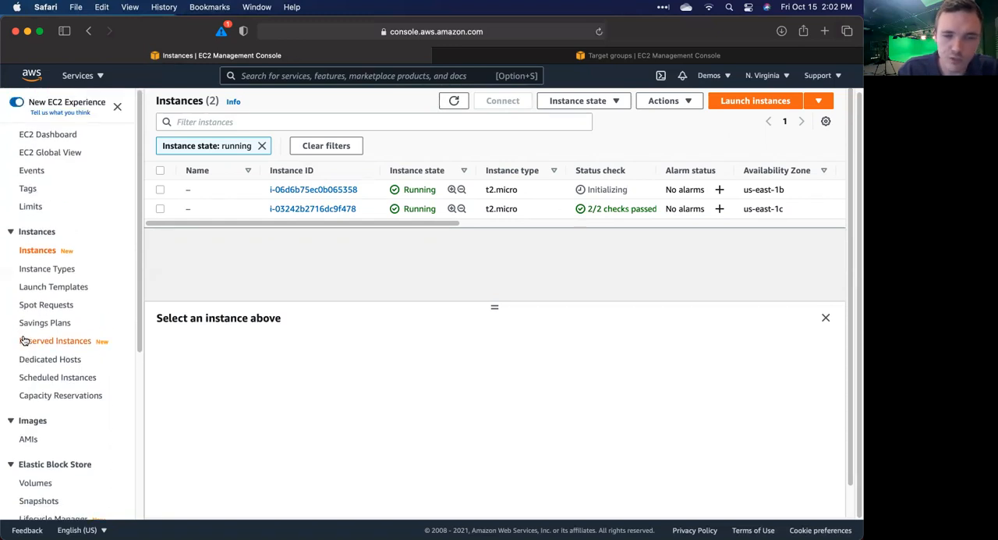
# Step: Go back to the load balancers through the EC2 dashboard and refresh the provisioning state of nlb-demo
pyautogui.click(65, 137)
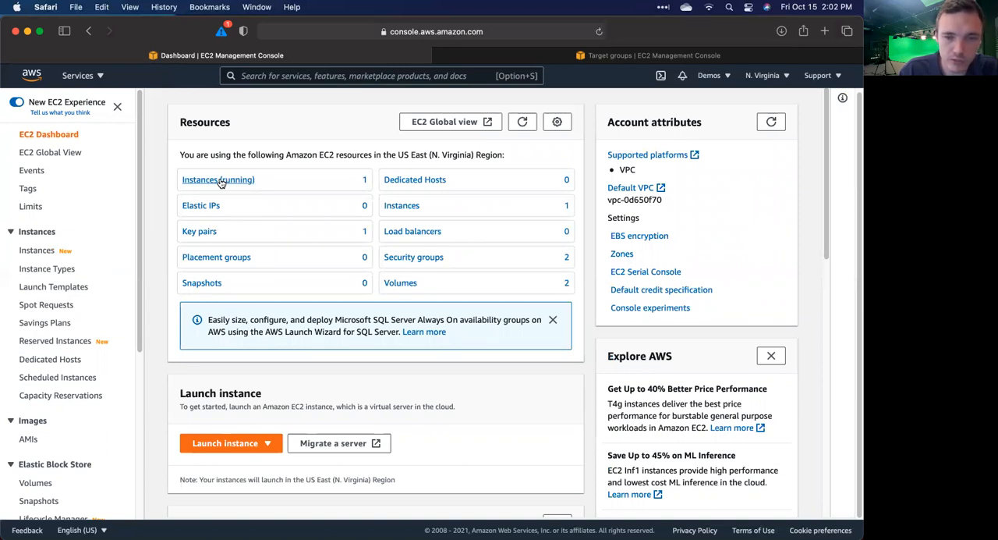
pyautogui.click(398, 234)
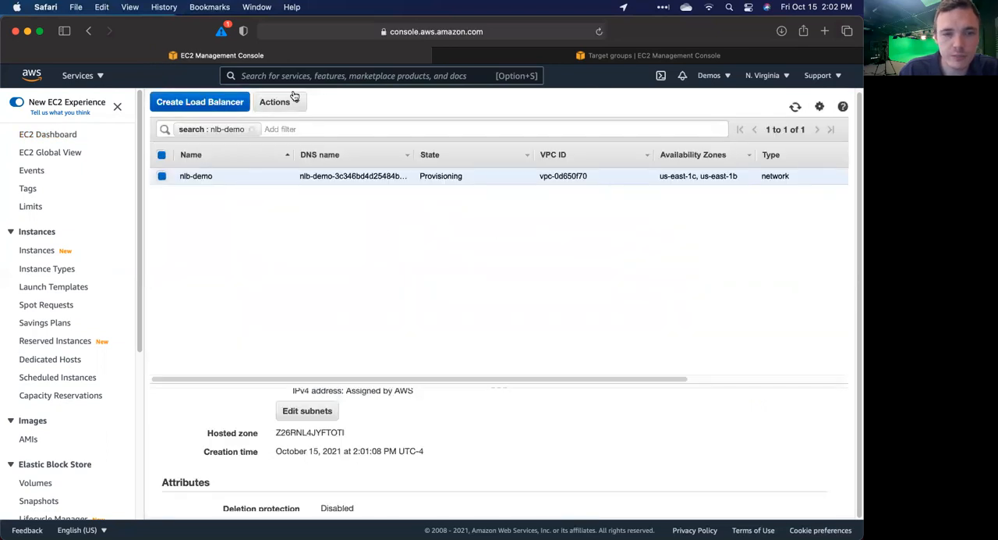
pyautogui.click(794, 110)
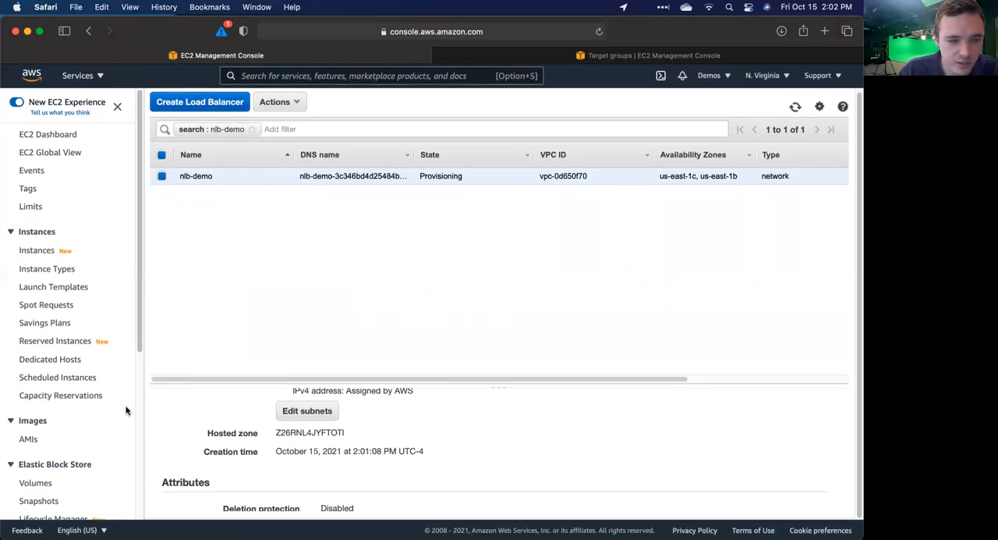
pyautogui.scroll(-1, 126, 410)
pyautogui.scroll(1, 126, 411)
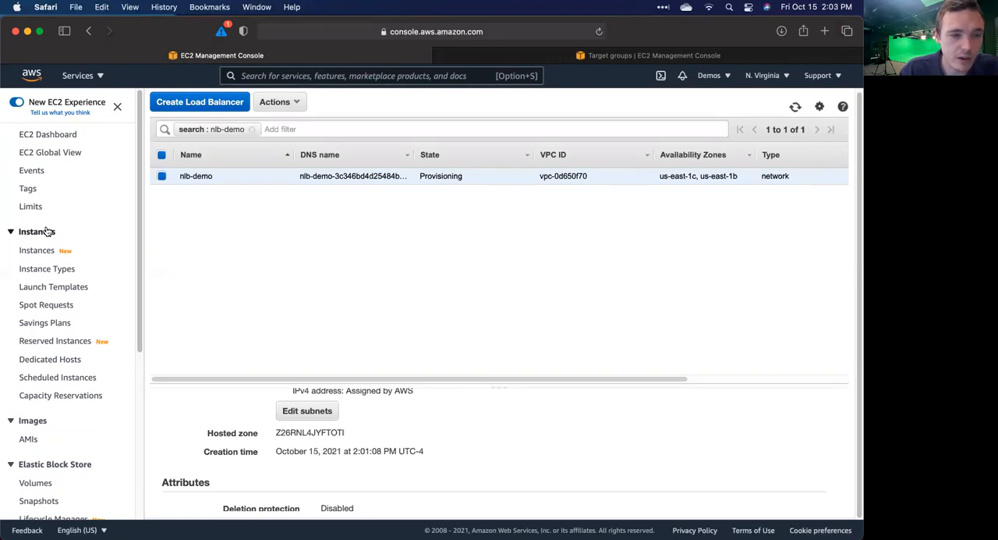
# Step: Open the list of Elastic Block Store volumes and look over the existing volumes
pyautogui.scroll(-7, 46, 231)
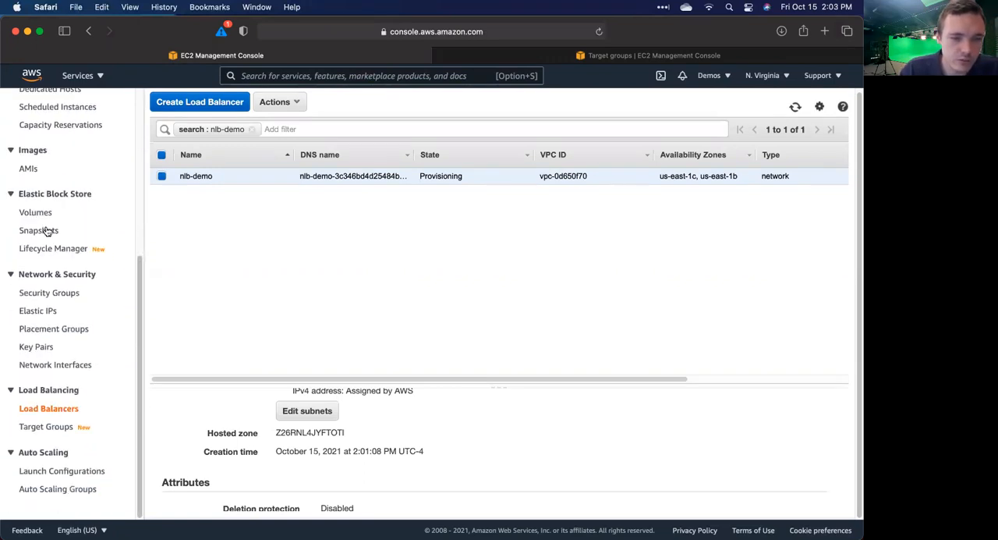
pyautogui.click(38, 213)
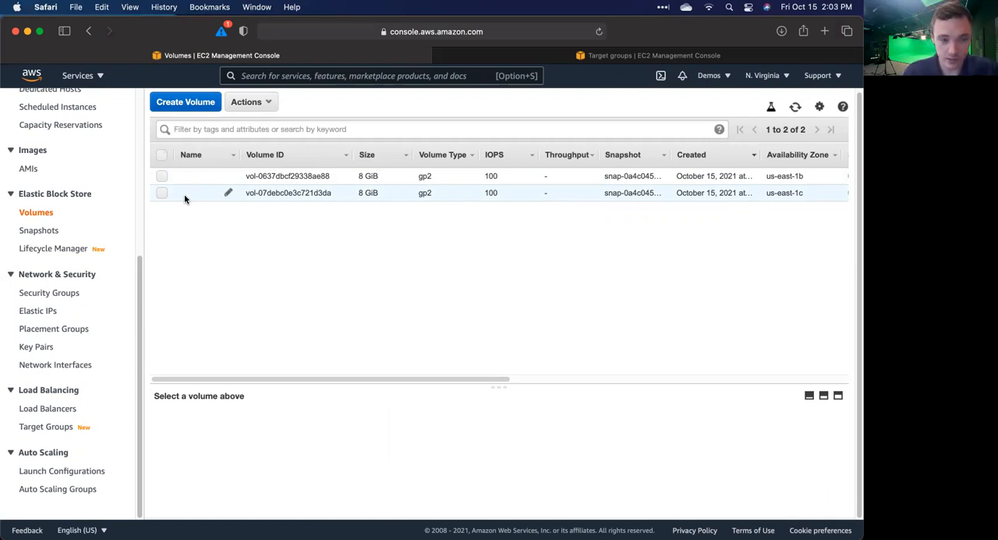
pyautogui.scroll(10, 98, 196)
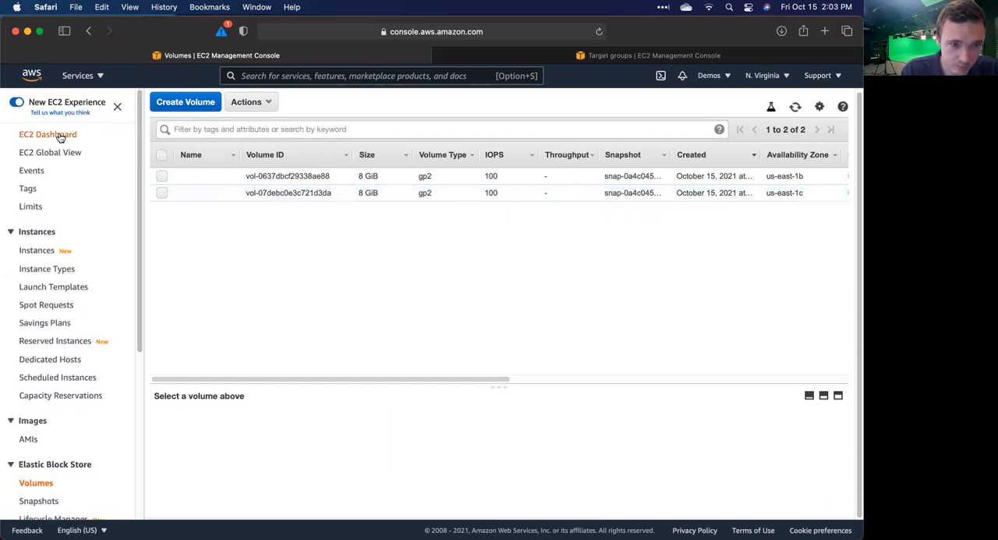
# Step: Refresh the resources on the EC2 dashboard and open the load balancers from there to check the state of nlb-demo
pyautogui.click(49, 134)
pyautogui.click(521, 123)
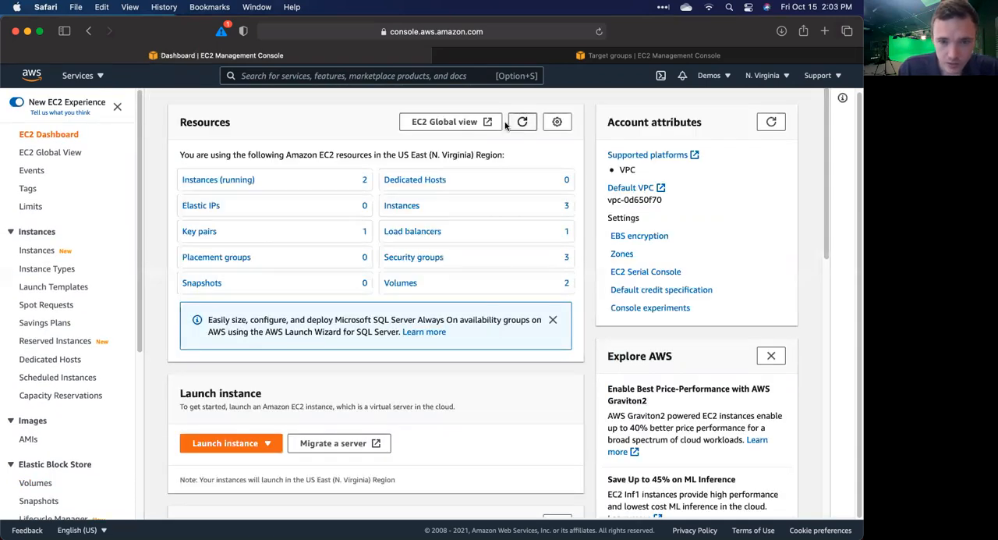
pyautogui.click(419, 232)
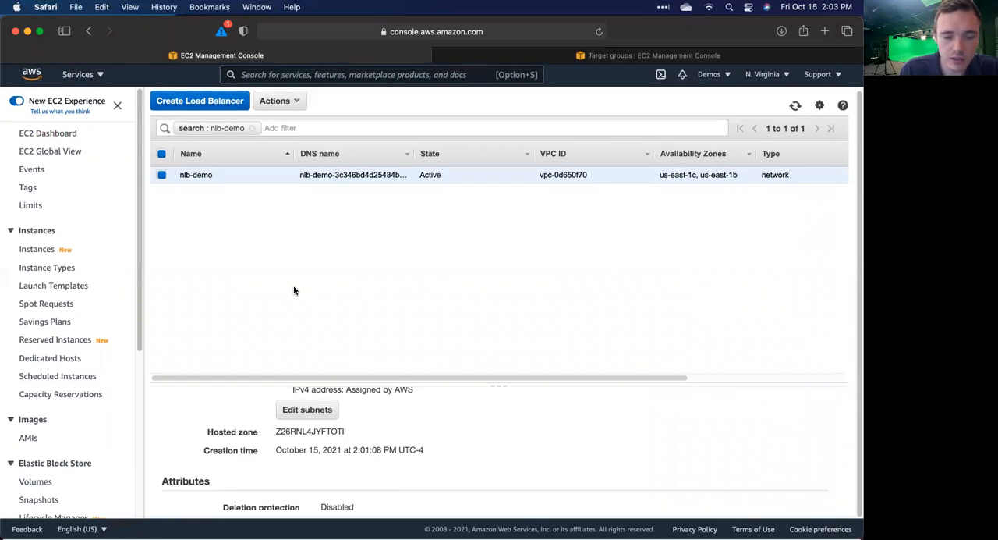
# Step: Copy the DNS name of nlb-demo from its basic configuration and review its state, type and scheme
pyautogui.scroll(10, 238, 420)
pyautogui.scroll(-3, 236, 414)
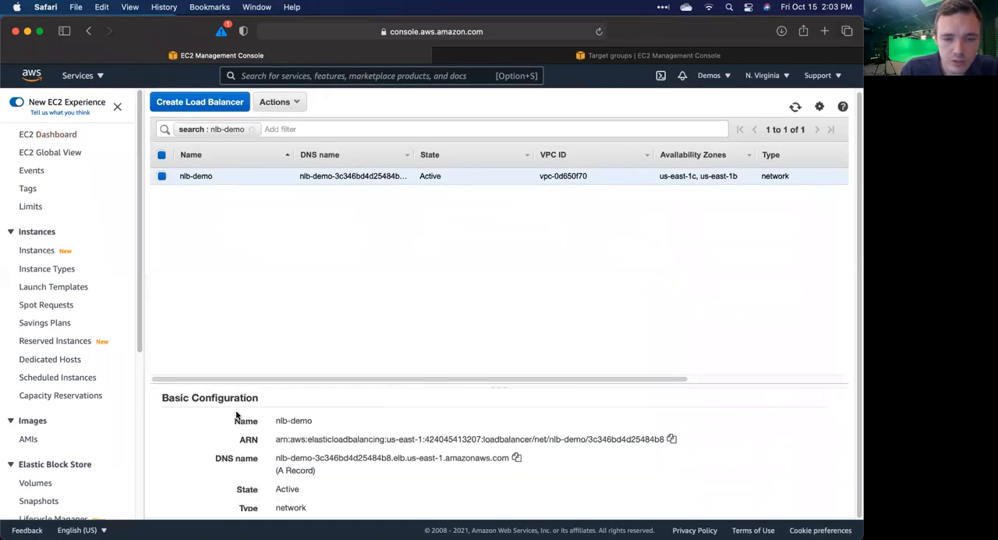
pyautogui.scroll(-1, 328, 454)
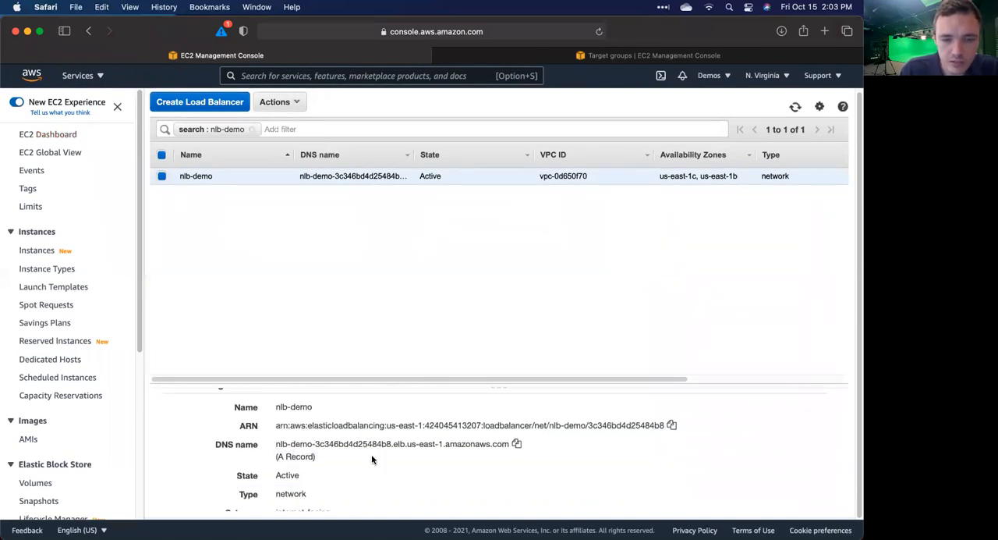
pyautogui.click(516, 443)
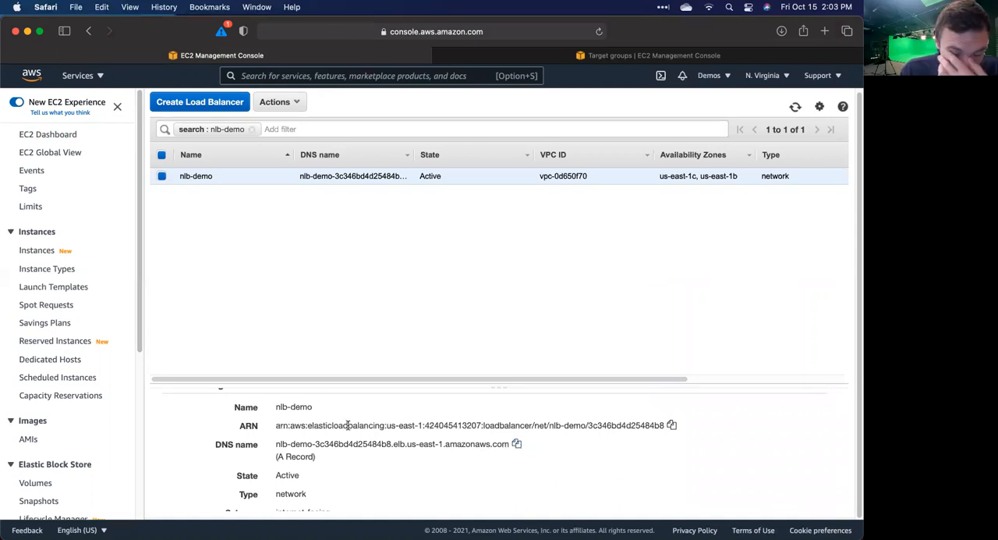
pyautogui.scroll(-3, 347, 423)
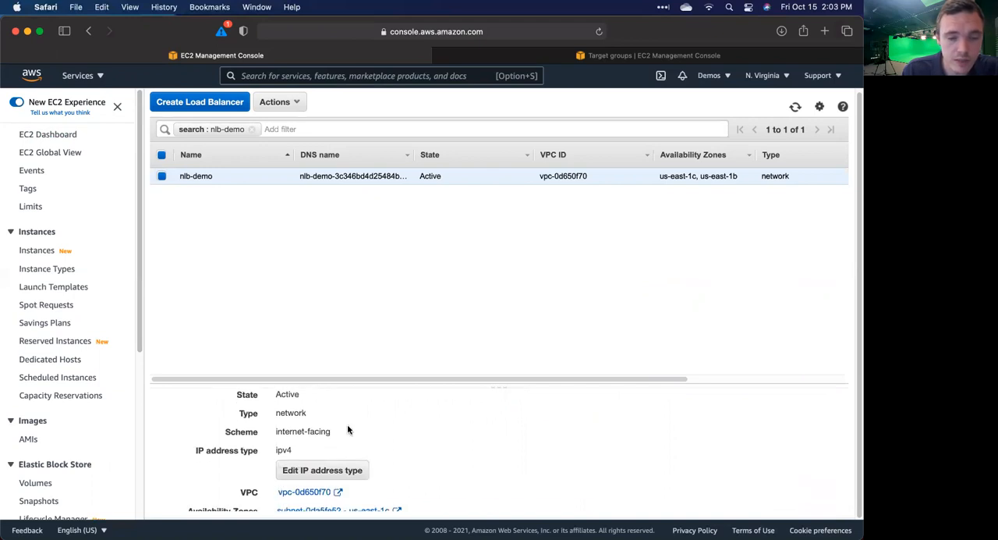
pyautogui.scroll(3, 347, 428)
pyautogui.scroll(-2, 347, 428)
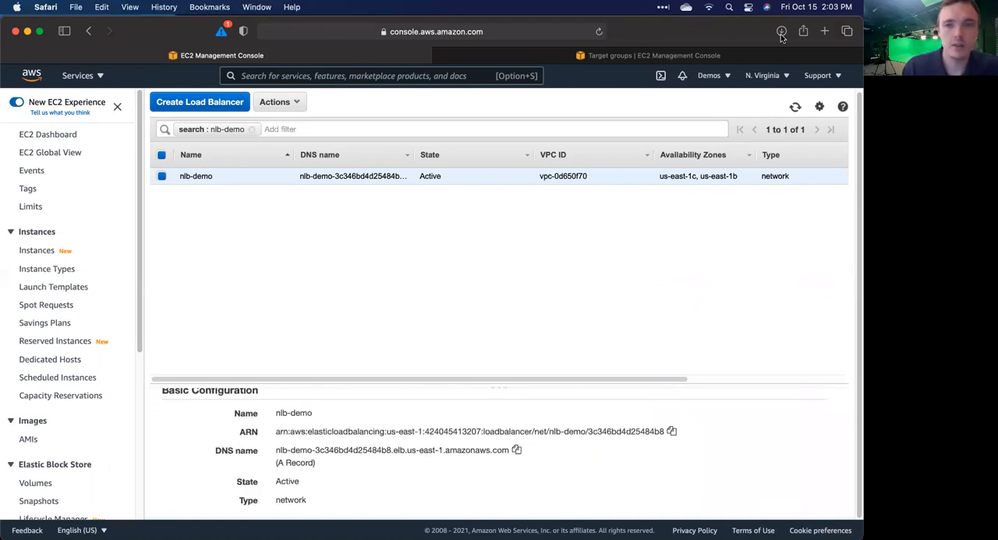
# Step: Load the copied nlb-demo DNS name in the browser tab that holds the target groups page
pyautogui.click(615, 53)
pyautogui.click(421, 29)
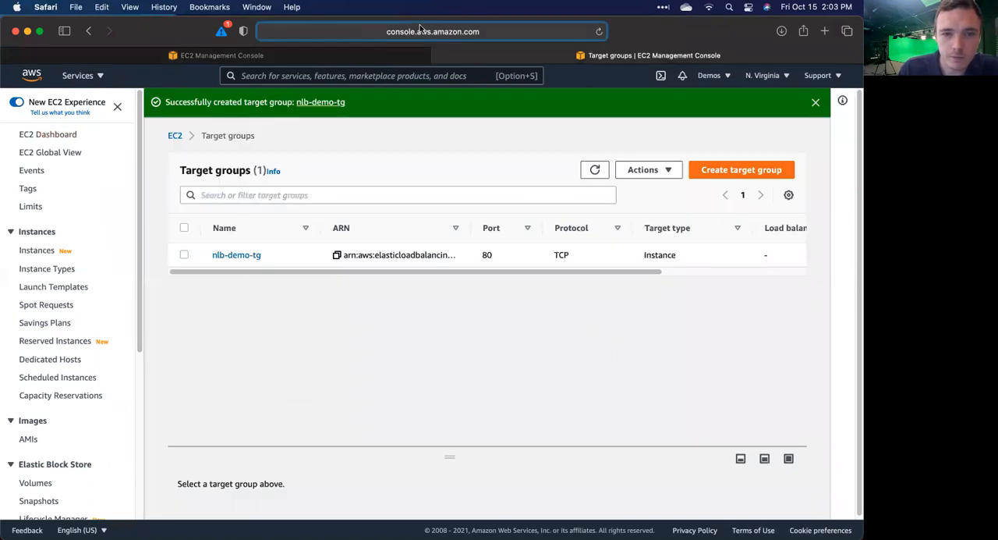
pyautogui.press('super+v')
pyautogui.press('Return')
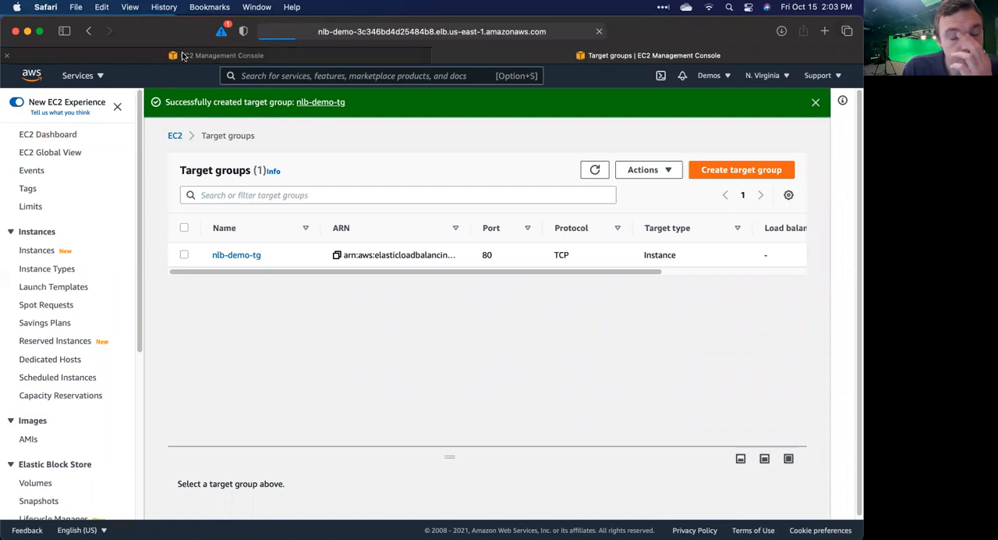
pyautogui.moveTo(183, 55)
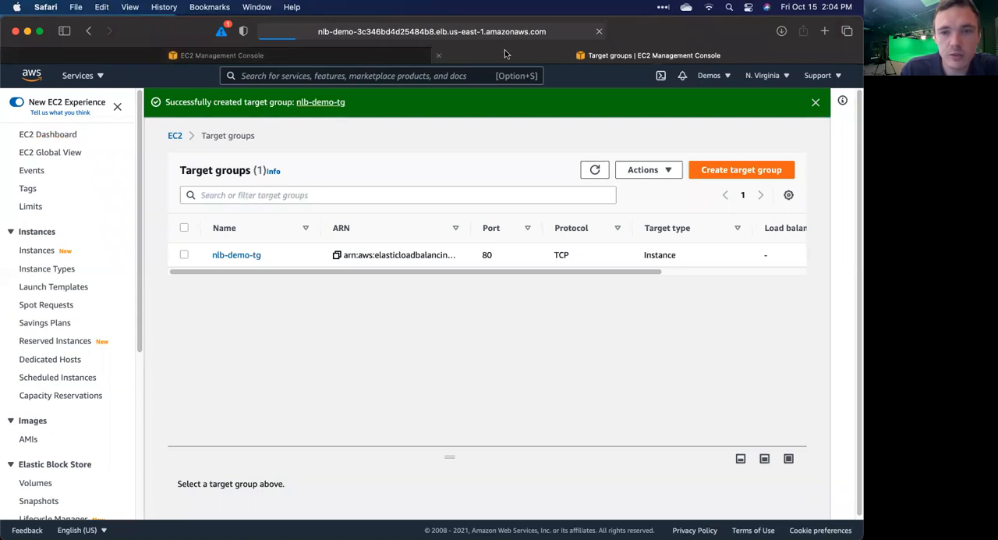
pyautogui.click(390, 31)
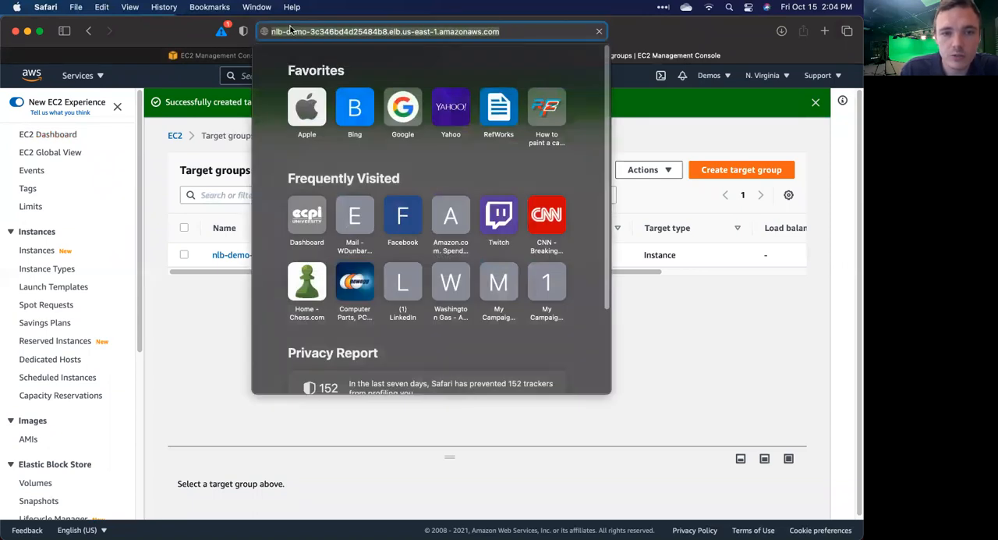
pyautogui.click(290, 32)
pyautogui.click(663, 40)
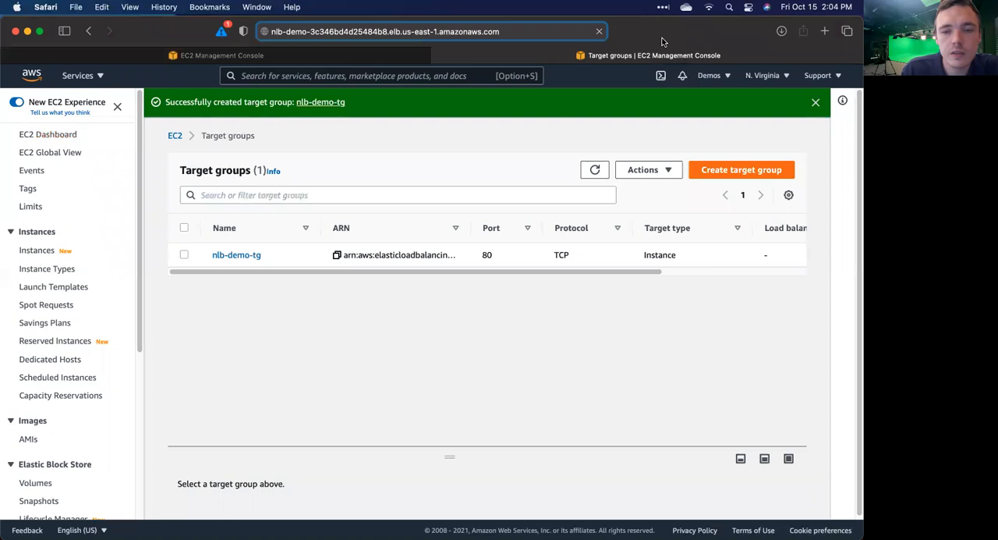
# Step: Select the target group nlb-demo-tg and enlarge its details to examine the health status of its registered targets
pyautogui.click(185, 255)
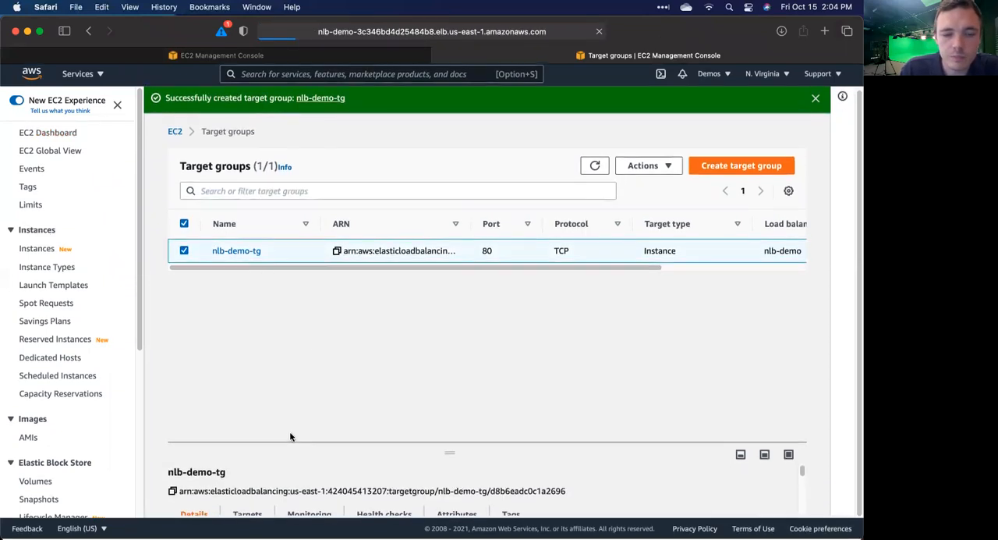
pyautogui.scroll(-2, 279, 477)
pyautogui.scroll(2, 278, 477)
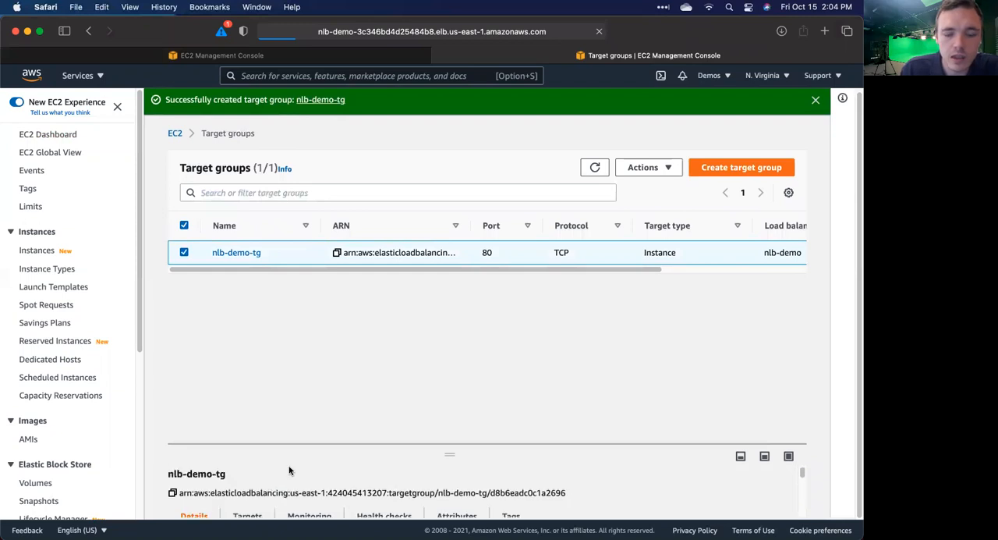
pyautogui.scroll(-2, 283, 474)
pyautogui.scroll(2, 288, 470)
pyautogui.scroll(1, 288, 470)
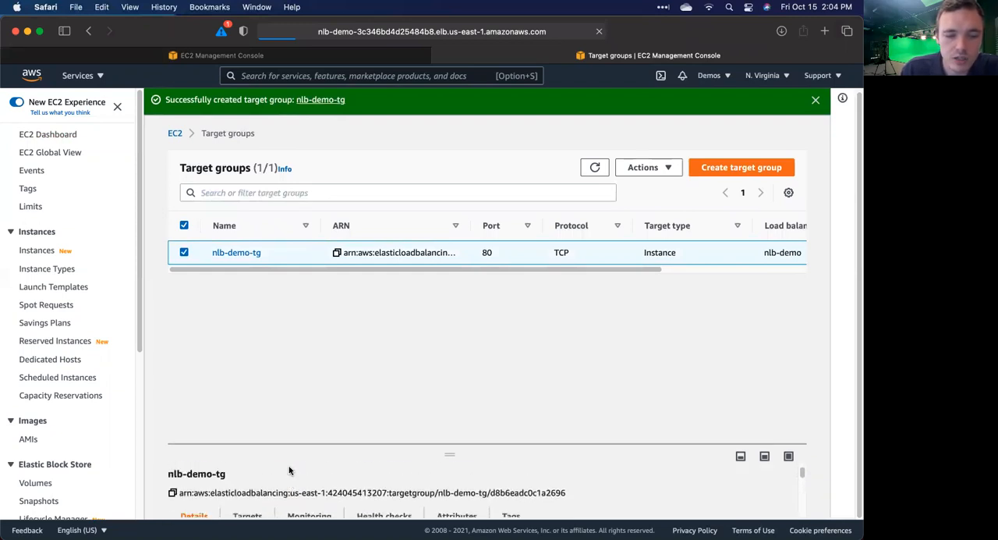
pyautogui.scroll(-3, 289, 470)
pyautogui.scroll(1, 288, 470)
pyautogui.scroll(-2, 289, 471)
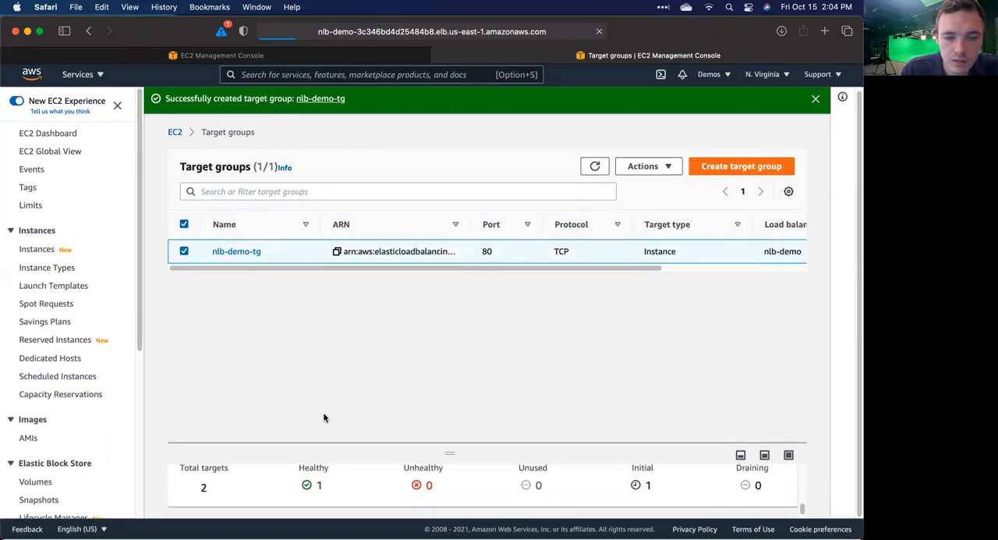
pyautogui.moveTo(453, 459); pyautogui.dragTo(450, 388)
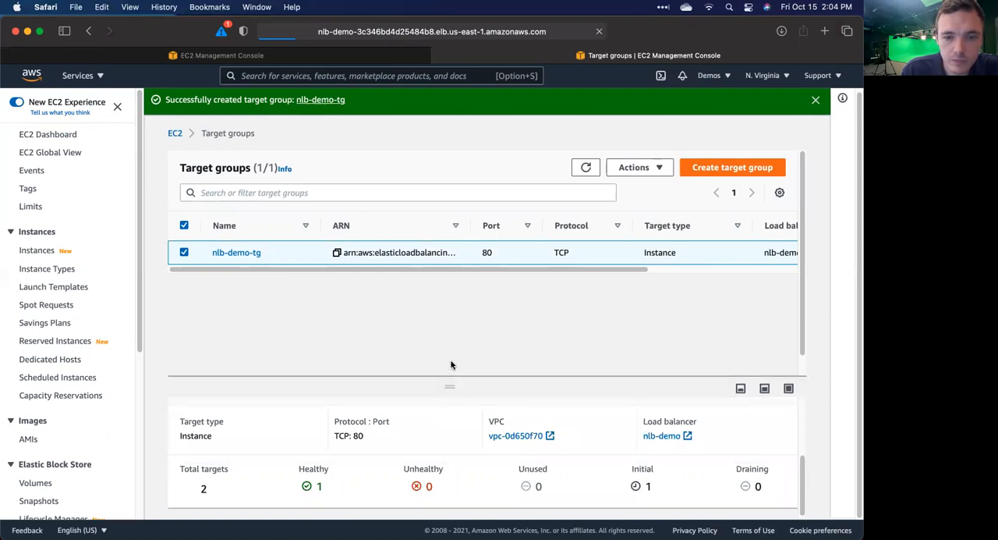
# Step: Glance at the nlb-demo load balancer page, return to the target groups and refresh their list
pyautogui.click(388, 58)
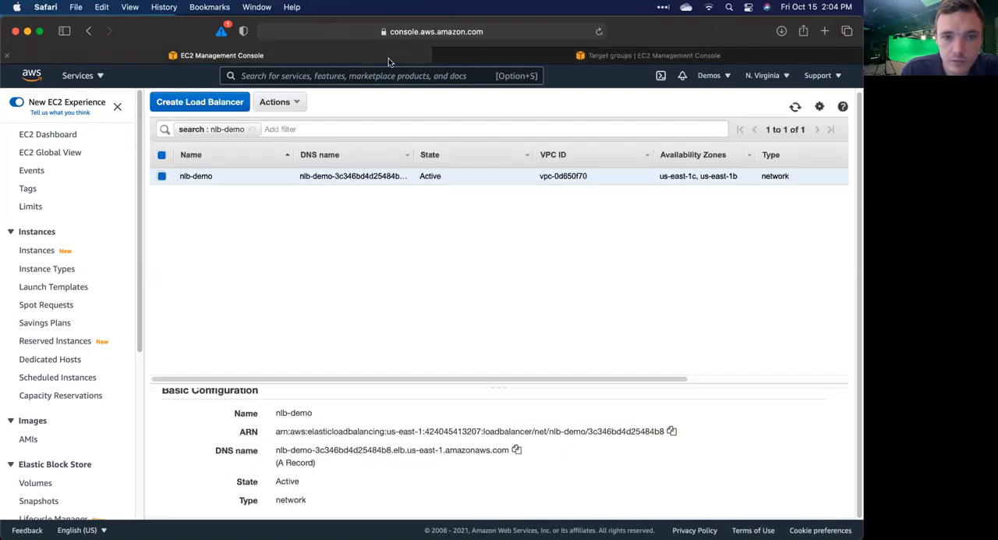
pyautogui.click(496, 53)
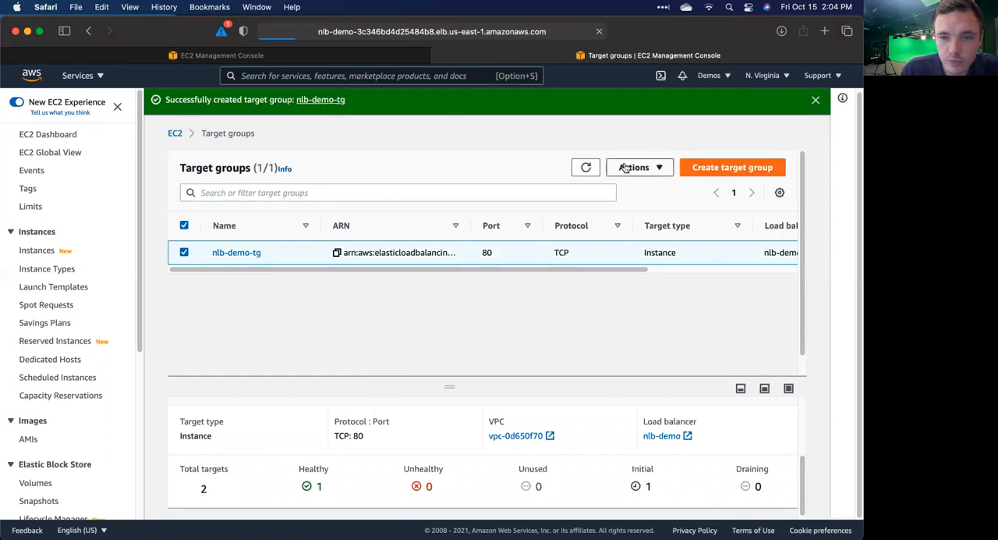
pyautogui.click(586, 168)
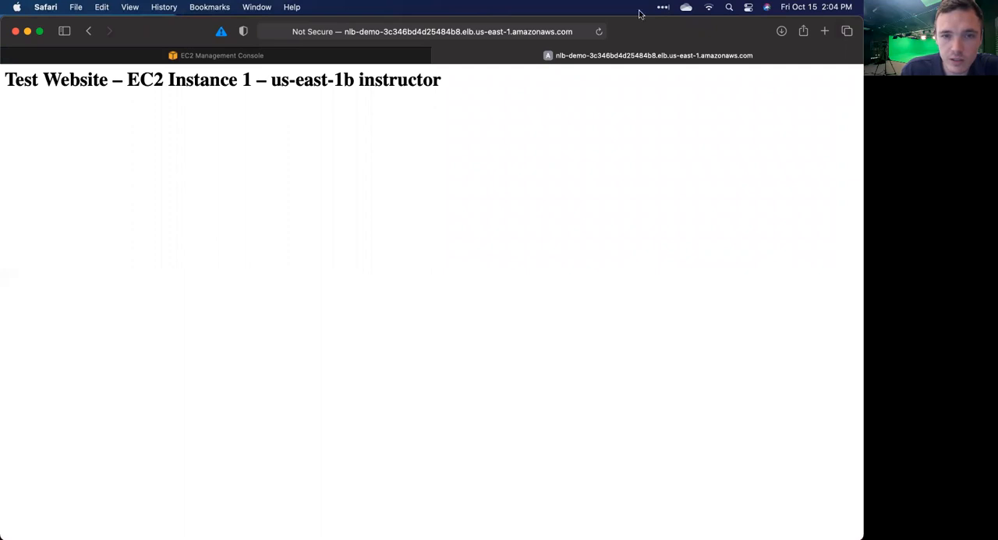
# Step: Reload the nlb-demo website several times and load its copied DNS name again to check which instance responds
pyautogui.click(557, 26)
pyautogui.press('super+c')
pyautogui.press('Return')
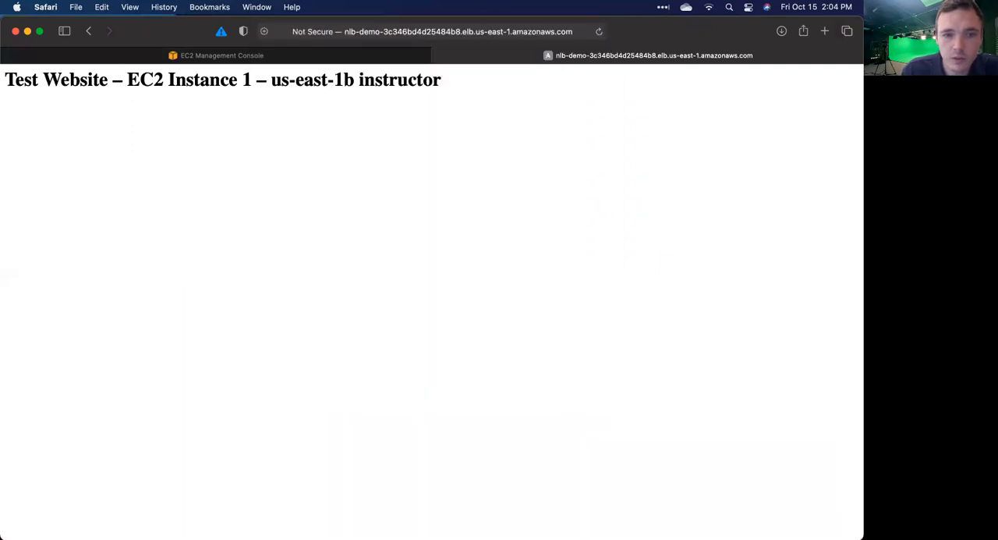
pyautogui.click(599, 31)
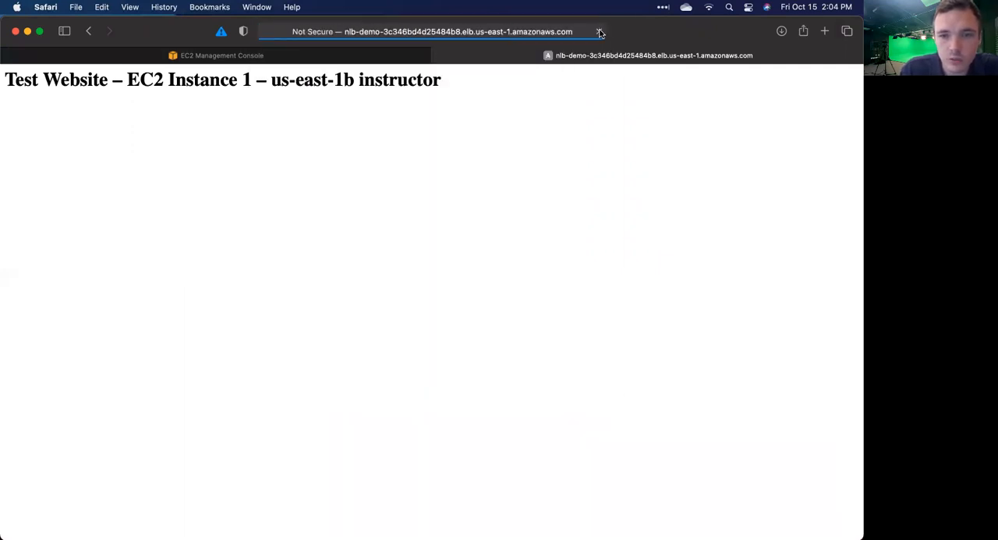
pyautogui.click(598, 32)
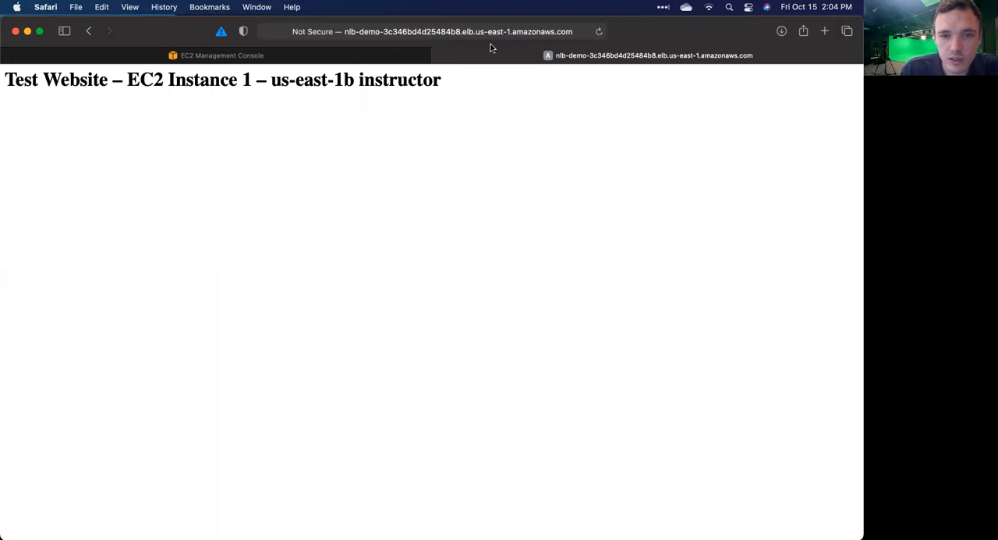
pyautogui.click(440, 53)
pyautogui.click(816, 37)
pyautogui.press('super+v')
pyautogui.press('Return')
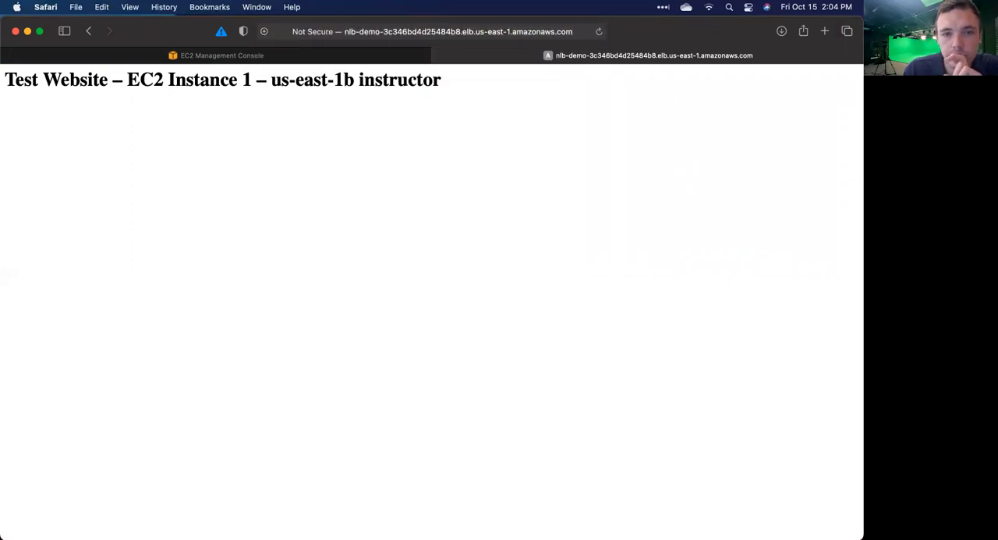
# Step: Return to the load balancers, refresh the list and examine the enlarged nlb-demo description, including VPC, subnets and availability zones
pyautogui.click(371, 58)
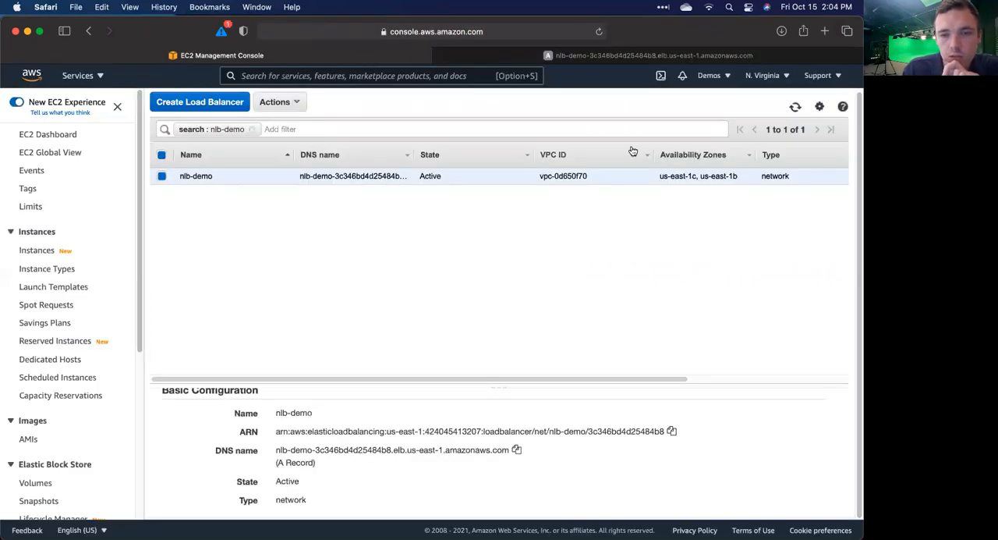
pyautogui.click(795, 108)
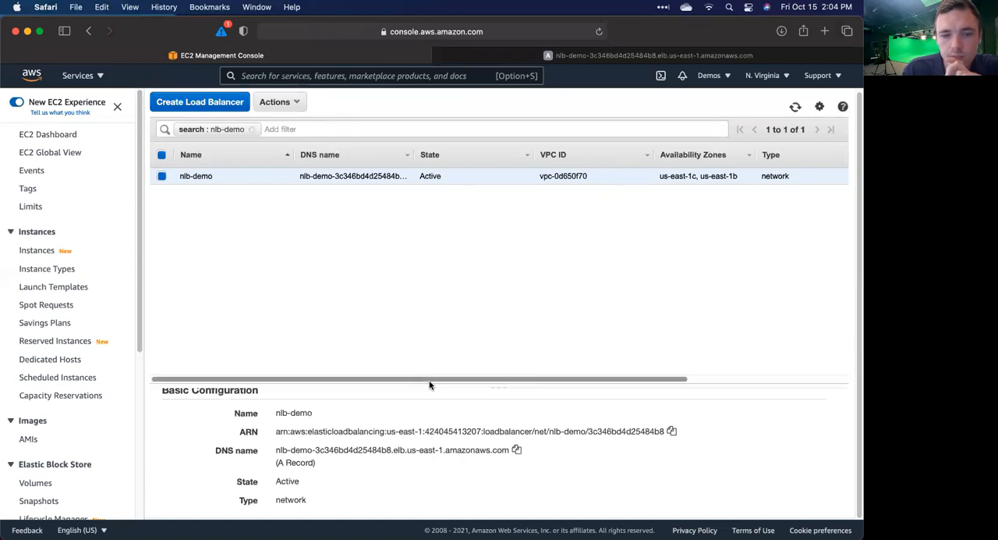
pyautogui.scroll(3, 339, 445)
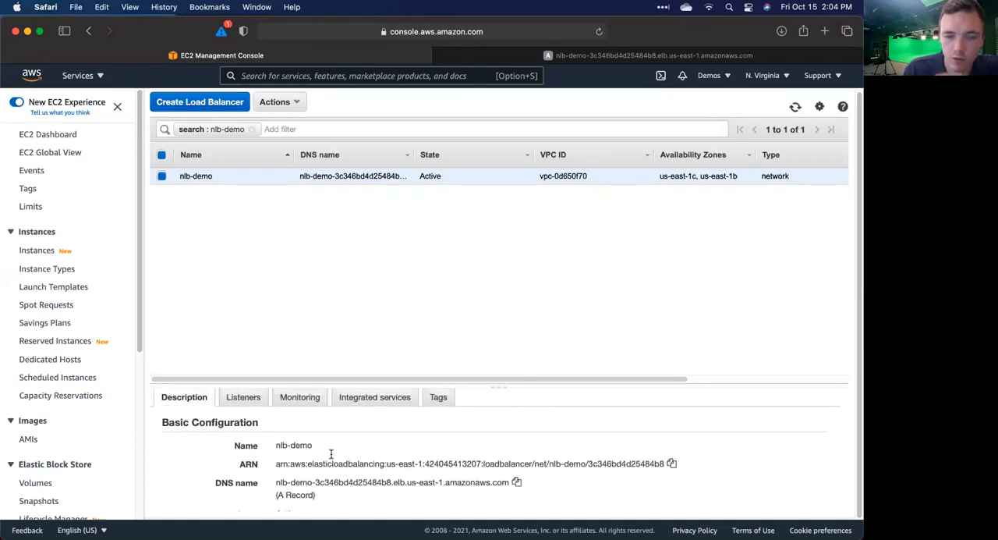
pyautogui.scroll(-5, 331, 458)
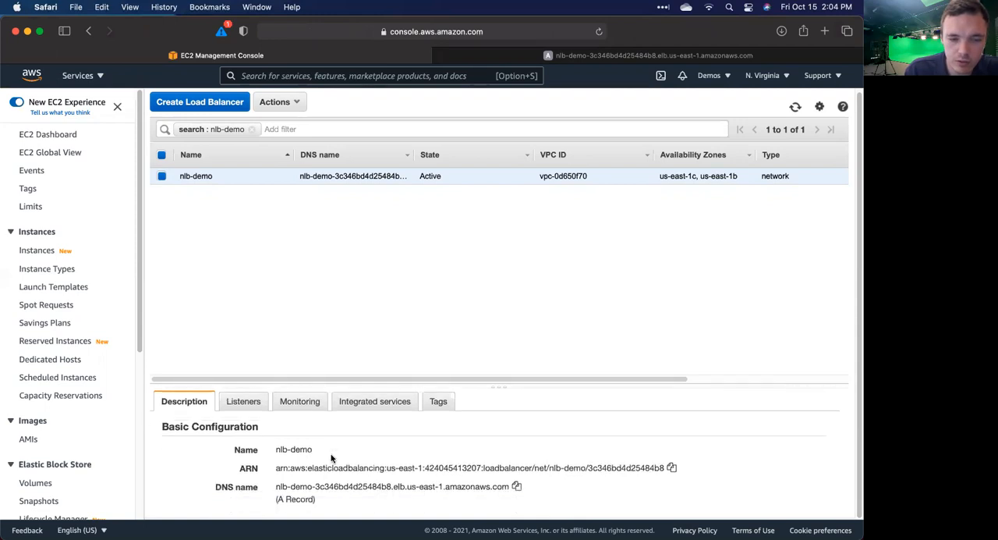
pyautogui.scroll(-2, 331, 459)
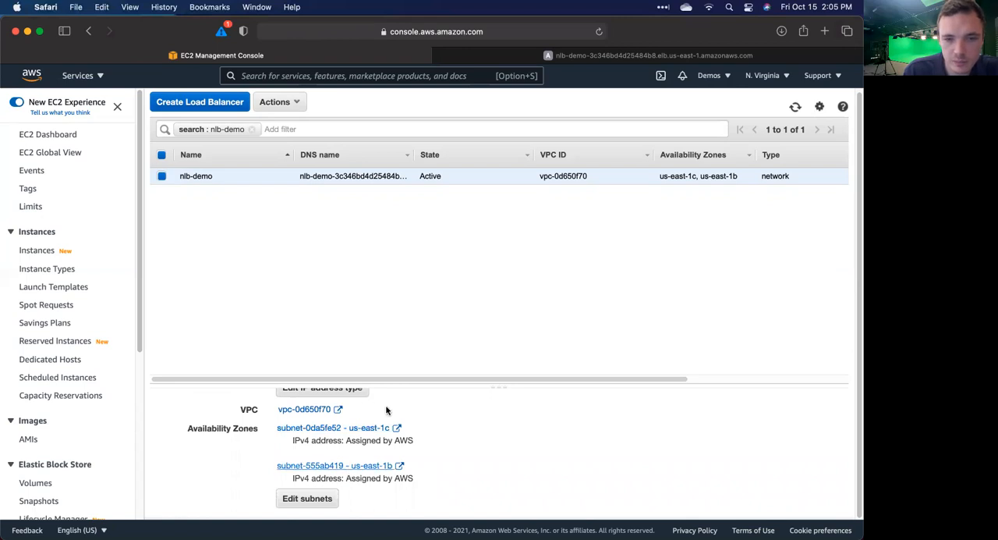
pyautogui.scroll(7, 428, 410)
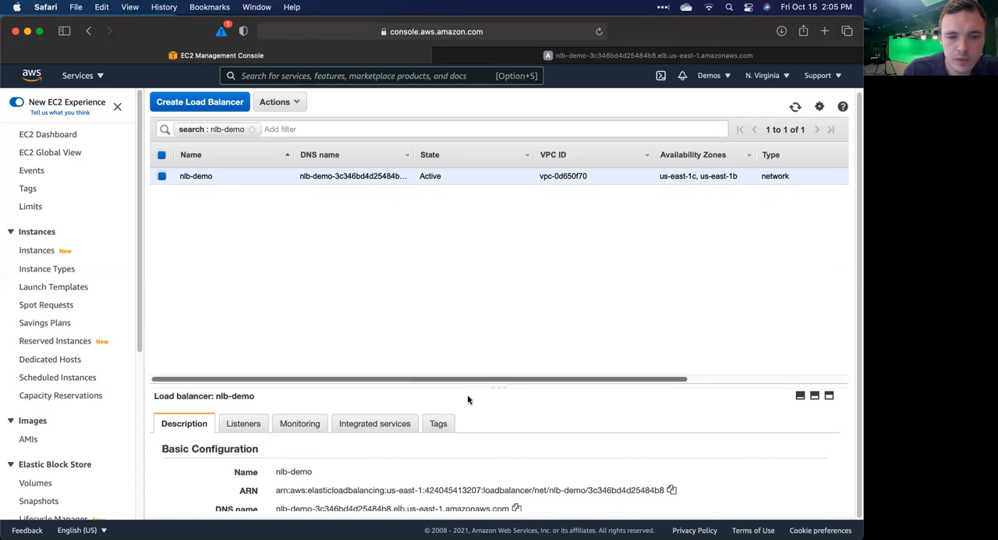
pyautogui.moveTo(492, 386); pyautogui.dragTo(457, 238)
pyautogui.scroll(-5, 394, 426)
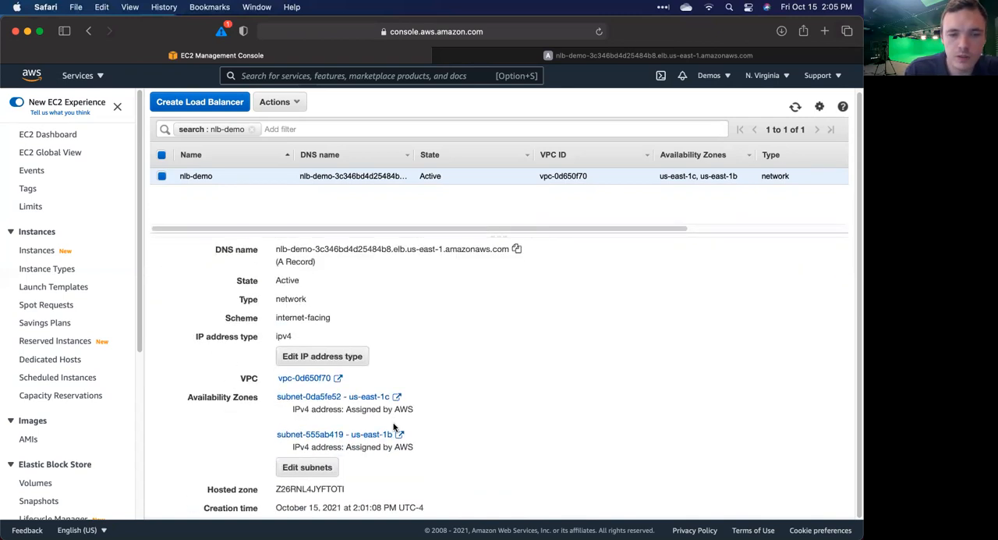
pyautogui.scroll(5, 383, 418)
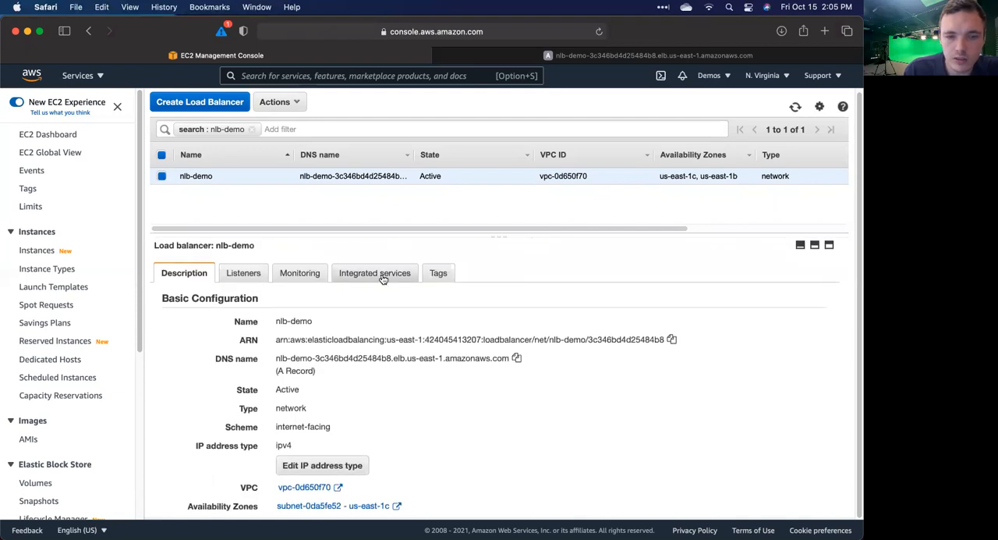
# Step: Examine the listeners of the nlb-demo load balancer and look through its CloudWatch monitoring metrics
pyautogui.click(253, 276)
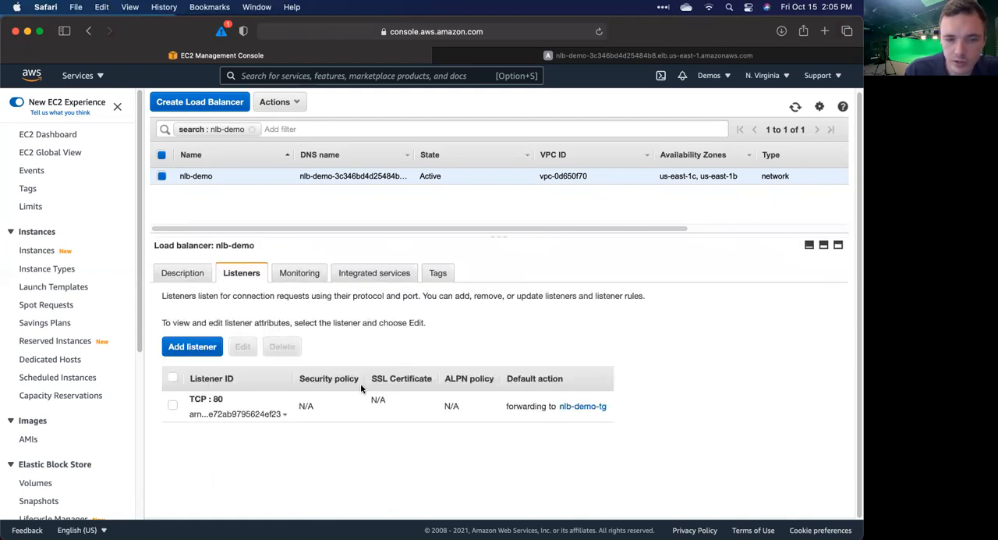
pyautogui.click(296, 275)
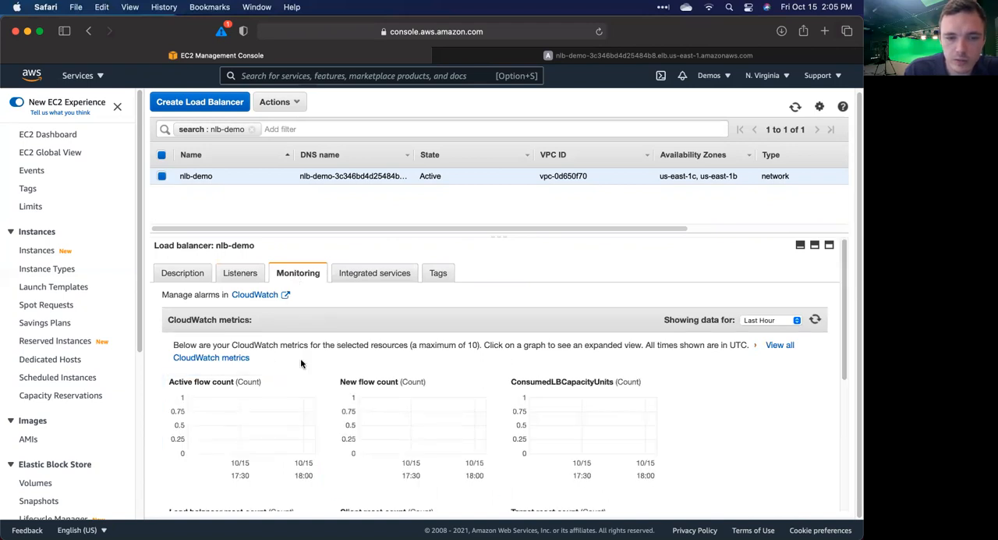
pyautogui.scroll(-2, 300, 360)
pyautogui.scroll(-4, 300, 361)
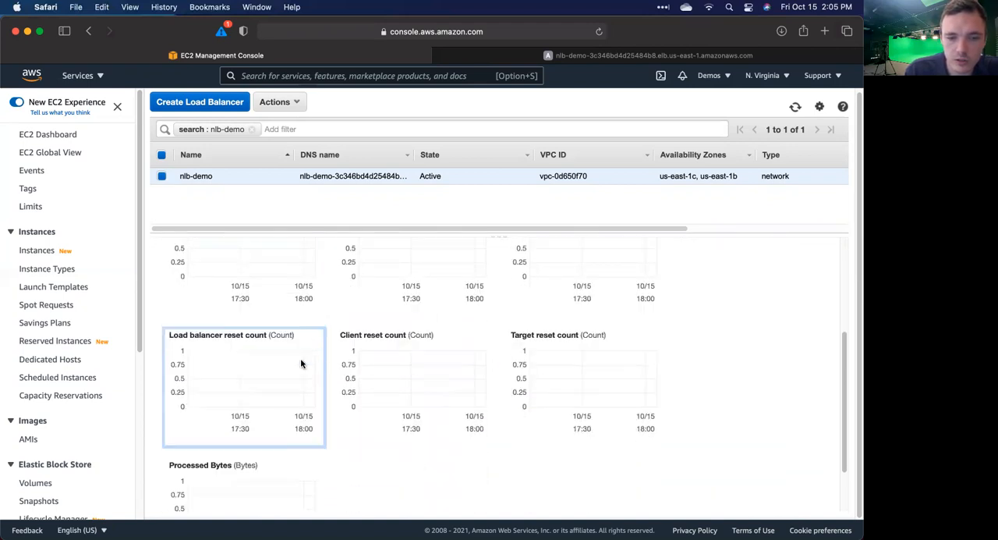
pyautogui.scroll(6, 301, 363)
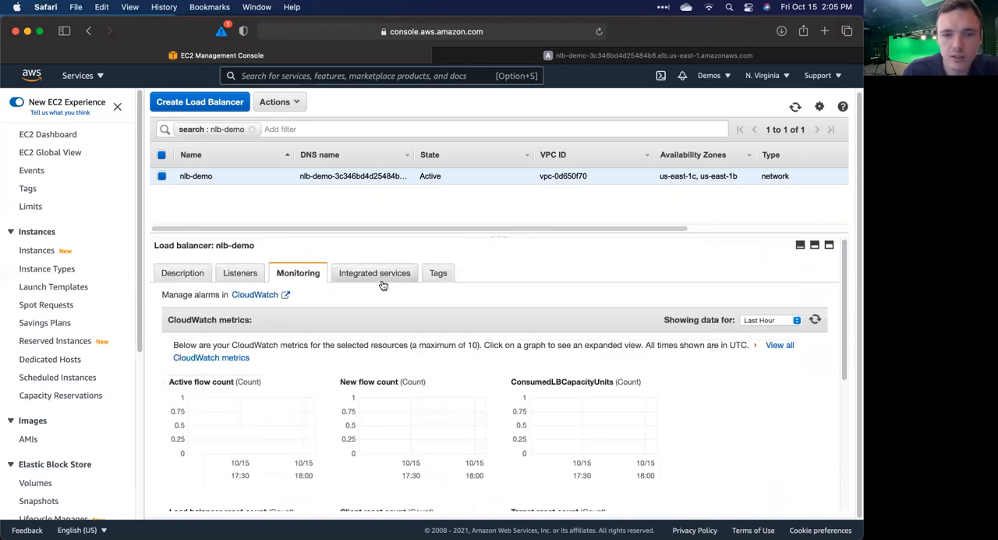
# Step: Load the nlb-demo website's DNS address again and reload it repeatedly to check which instance responds
pyautogui.click(593, 55)
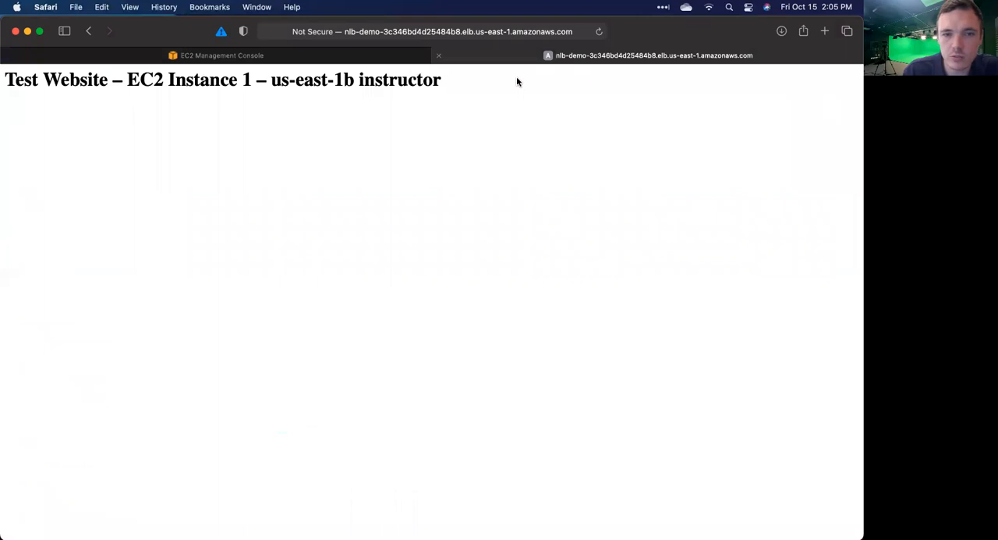
pyautogui.click(534, 33)
pyautogui.press('Return')
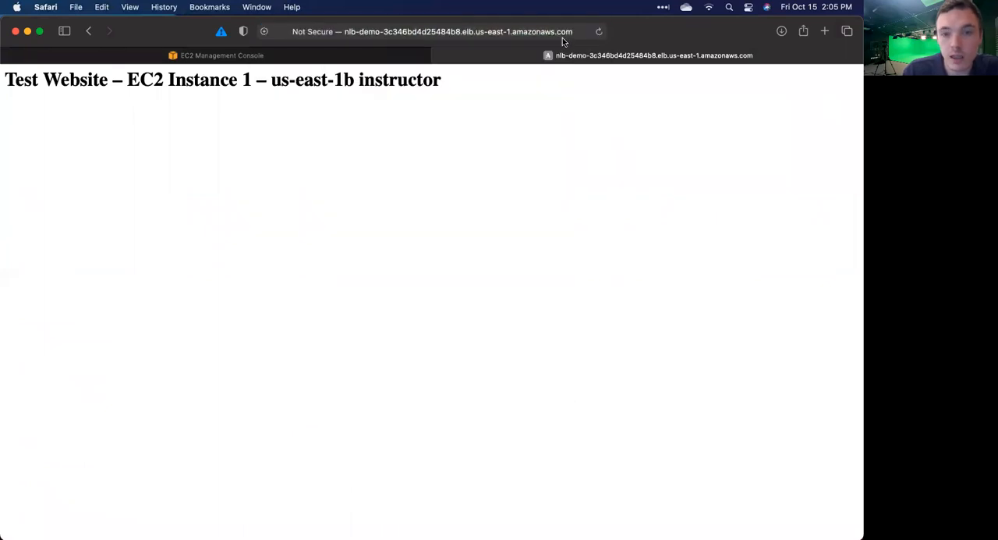
pyautogui.click(597, 34)
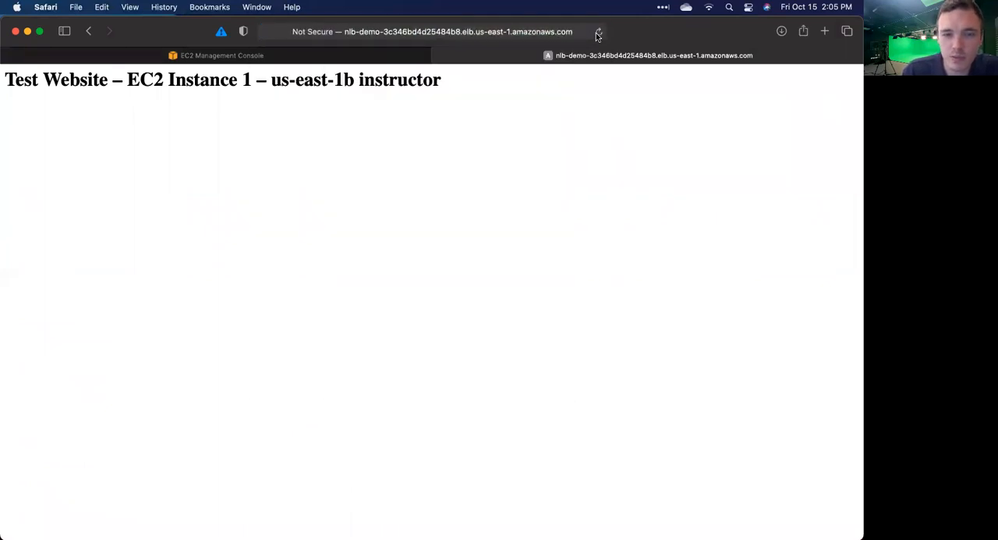
pyautogui.click(597, 34)
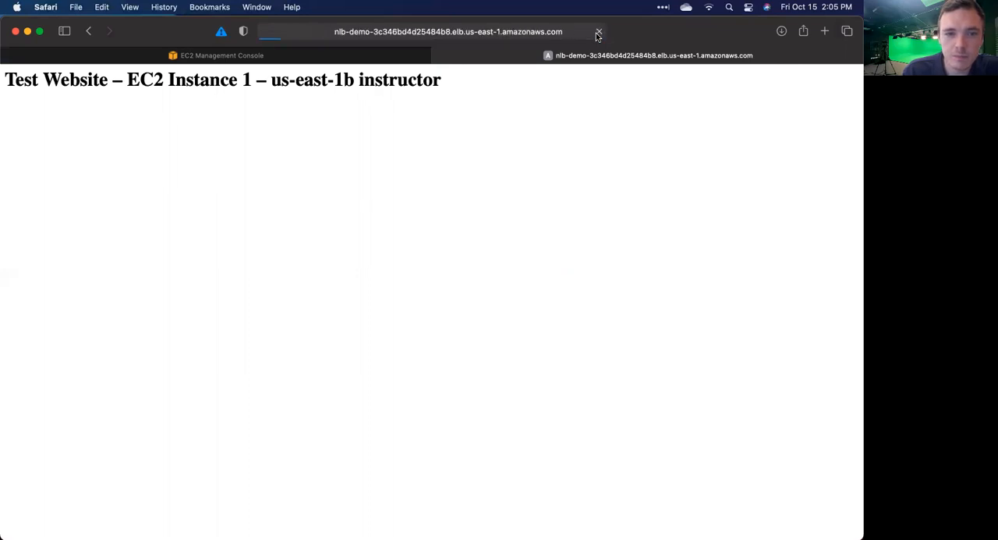
pyautogui.click(597, 33)
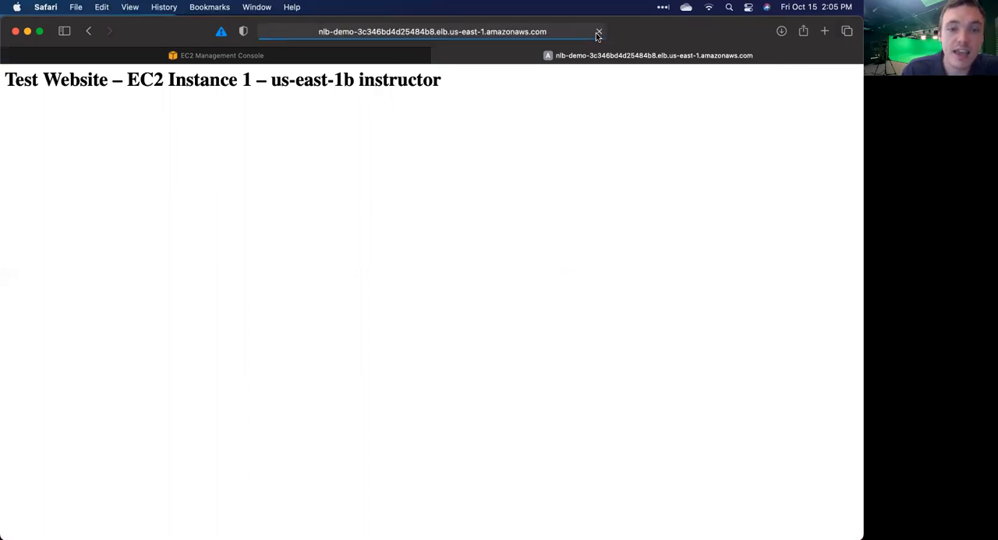
pyautogui.click(598, 32)
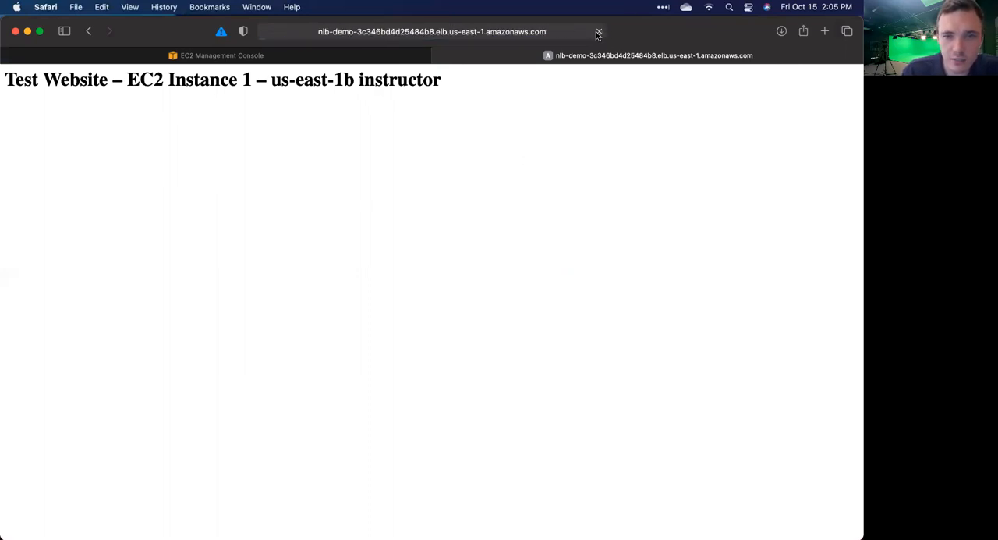
pyautogui.click(597, 32)
pyautogui.click(597, 34)
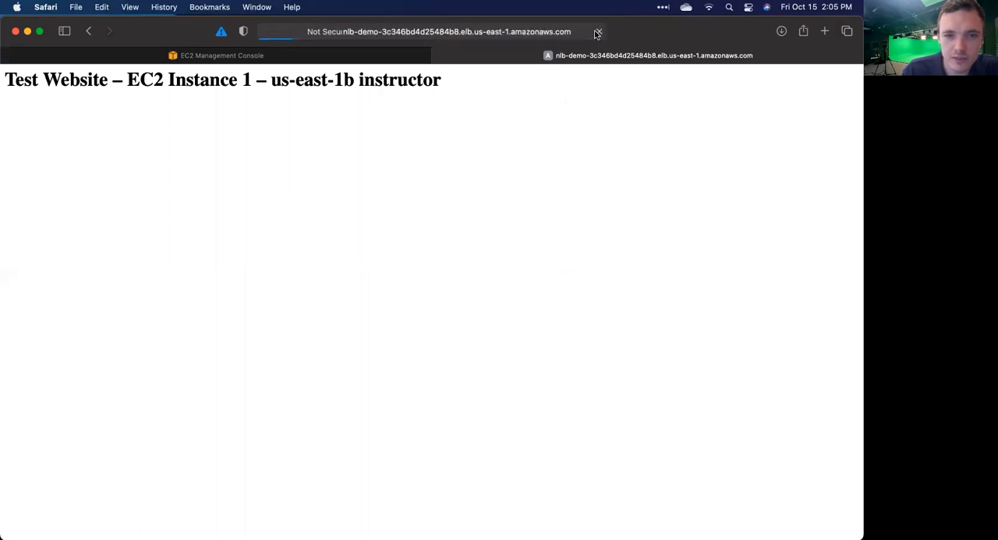
# Step: Open the list of running EC2 instances and examine the us-east-1b instance's summary and networking details
pyautogui.click(313, 53)
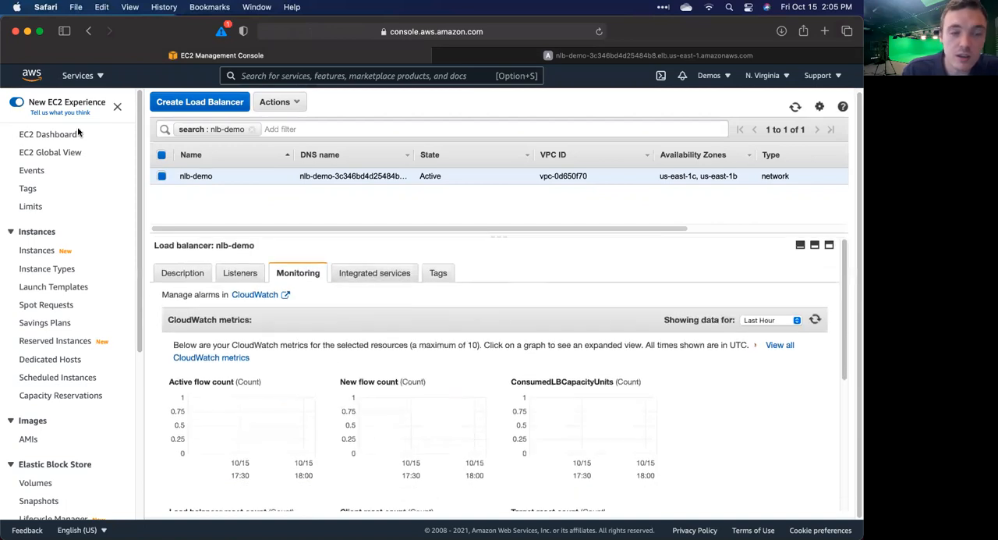
pyautogui.click(64, 134)
pyautogui.click(246, 175)
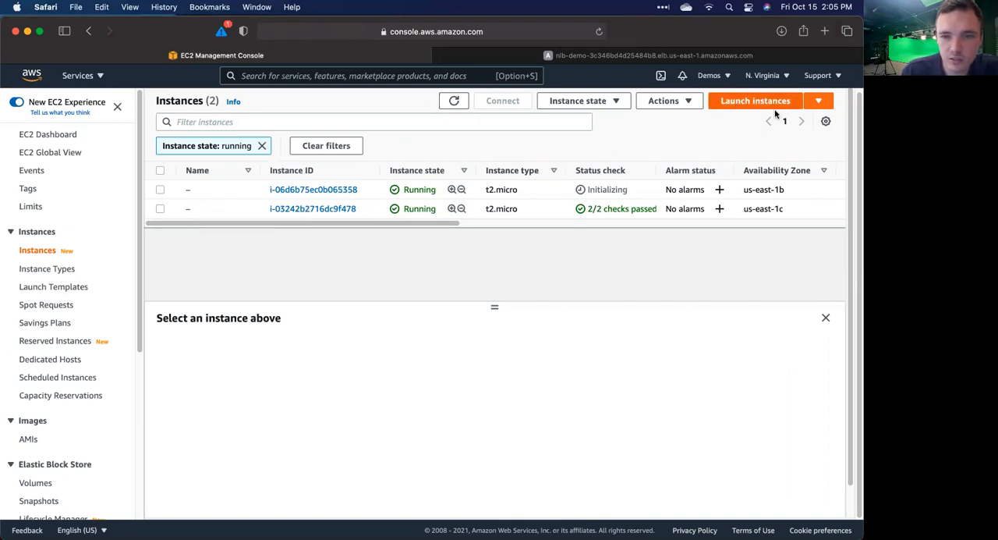
pyautogui.click(160, 192)
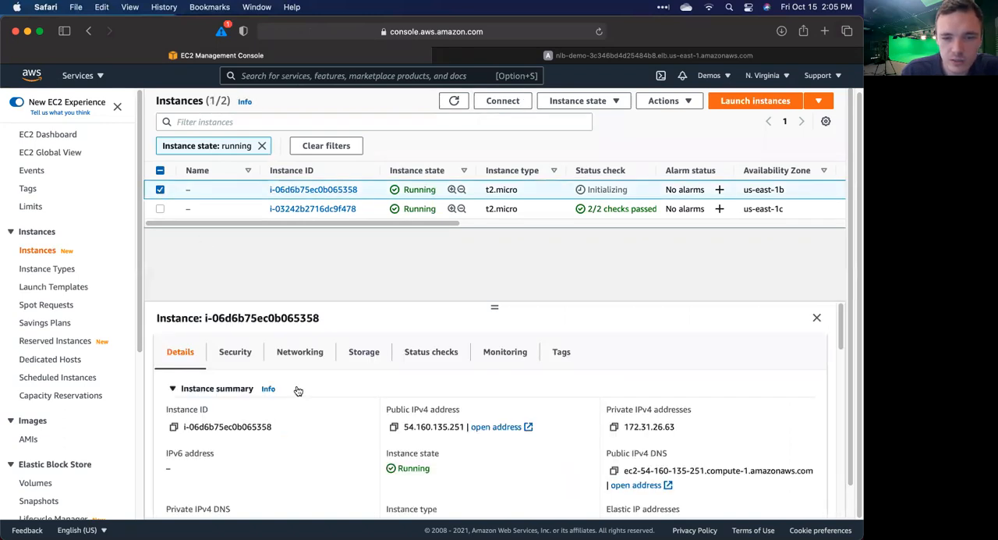
pyautogui.scroll(-3, 297, 389)
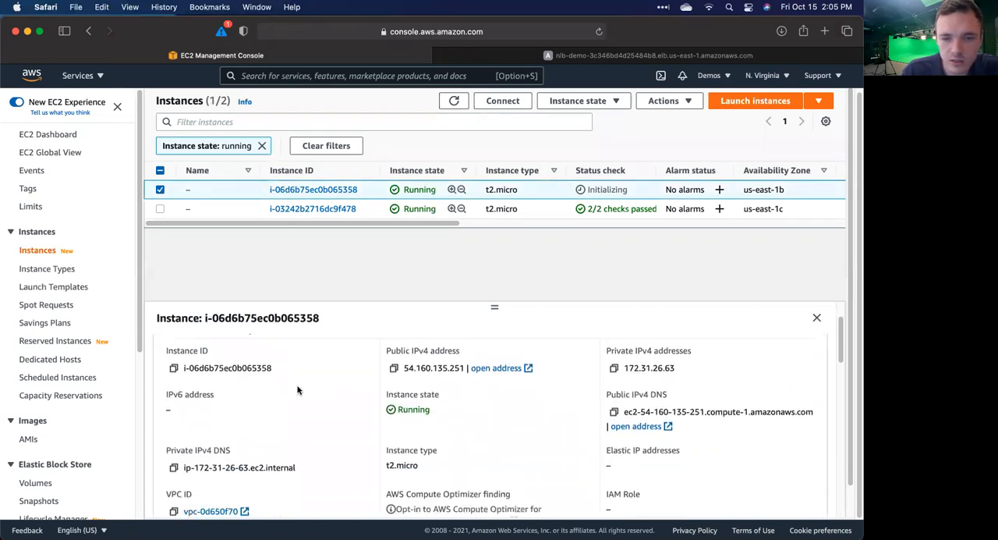
pyautogui.scroll(3, 297, 390)
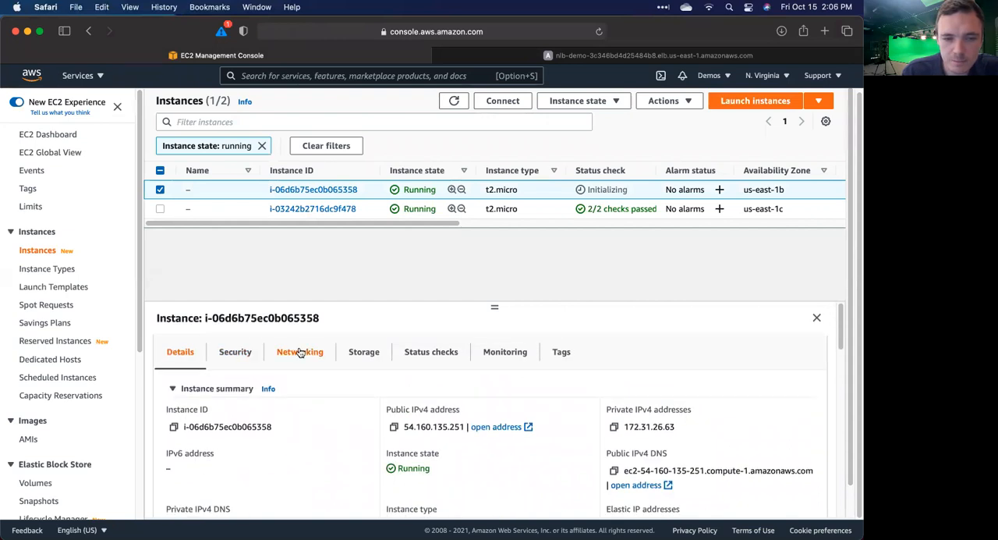
pyautogui.click(300, 355)
pyautogui.scroll(-3, 308, 454)
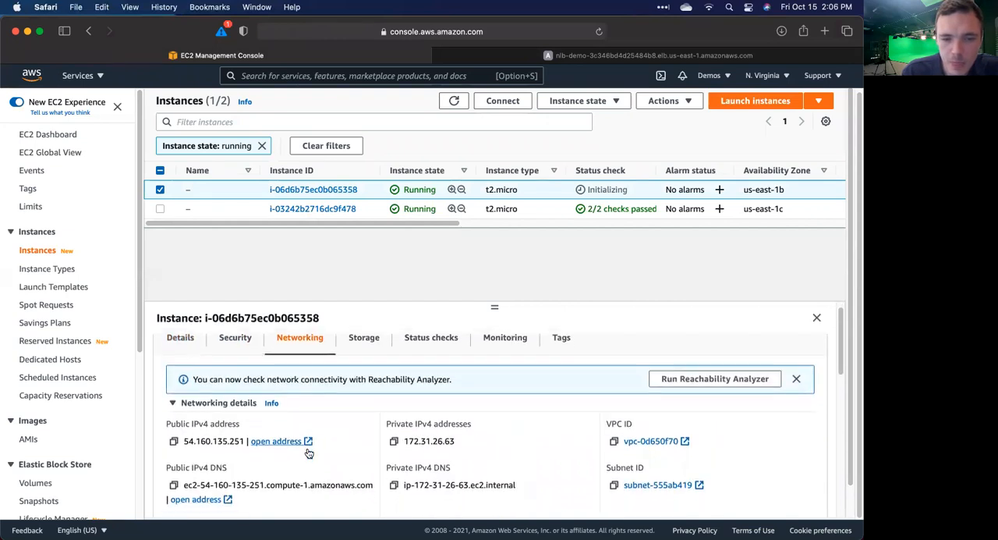
pyautogui.scroll(-1, 307, 452)
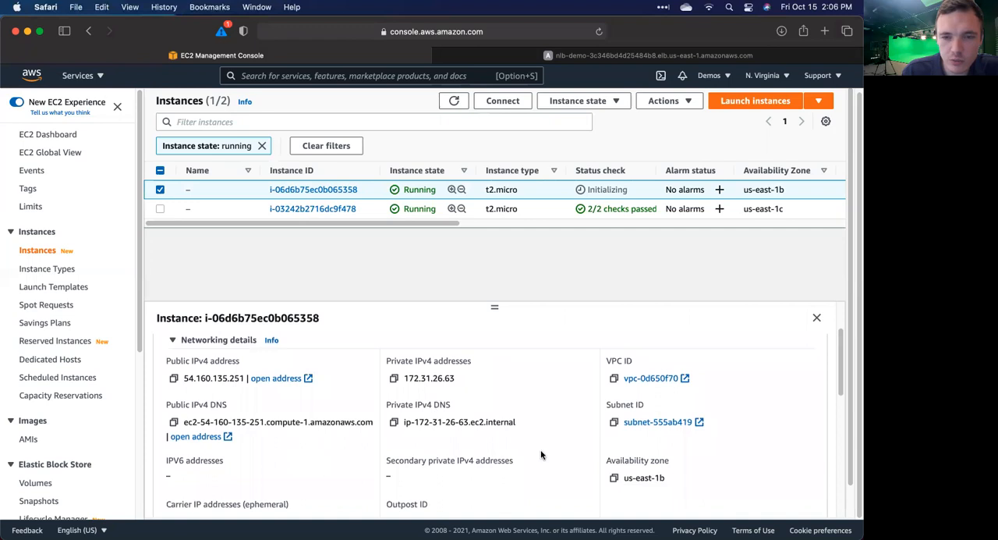
# Step: Refresh the instance list to check the status checks, and load the nlb-demo website again
pyautogui.click(454, 102)
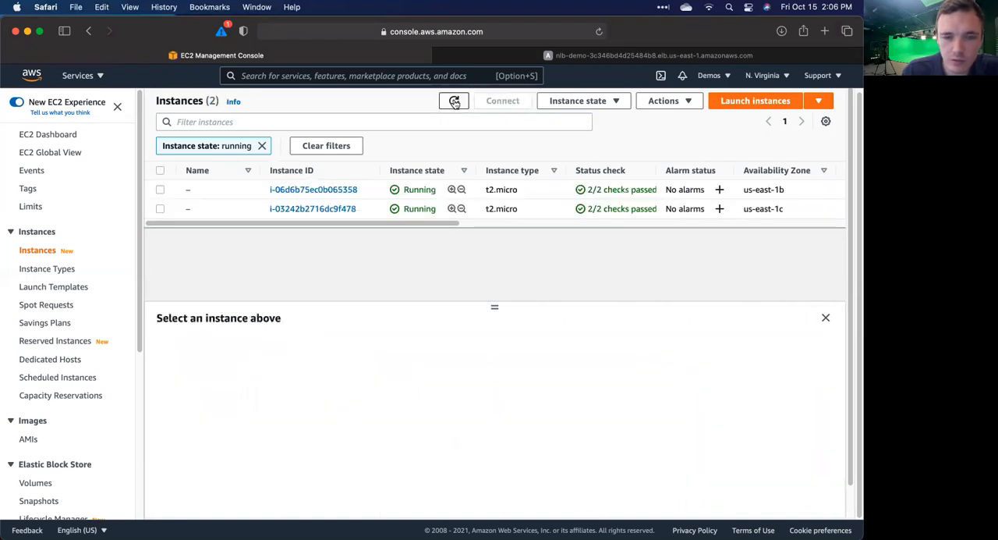
pyautogui.click(584, 56)
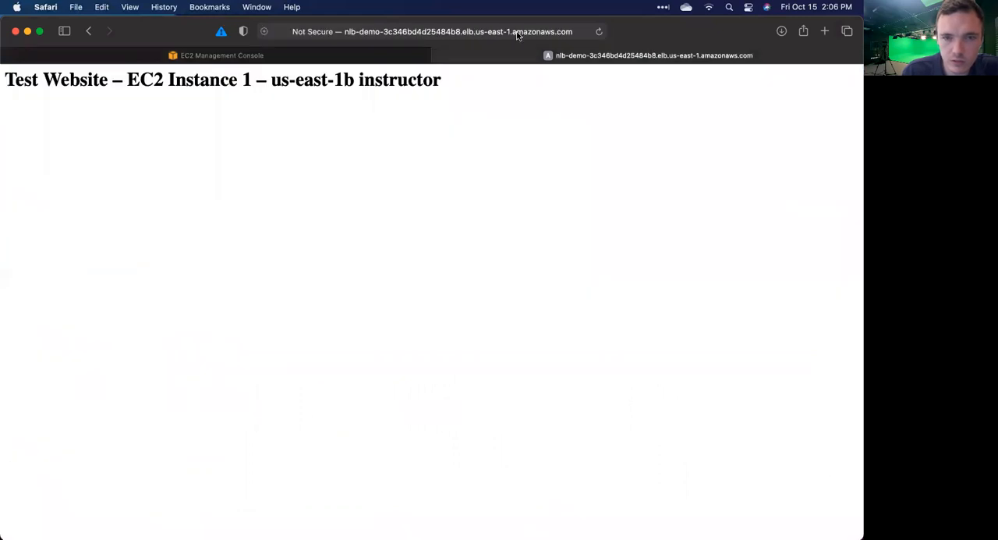
pyautogui.click(517, 35)
pyautogui.press('Return')
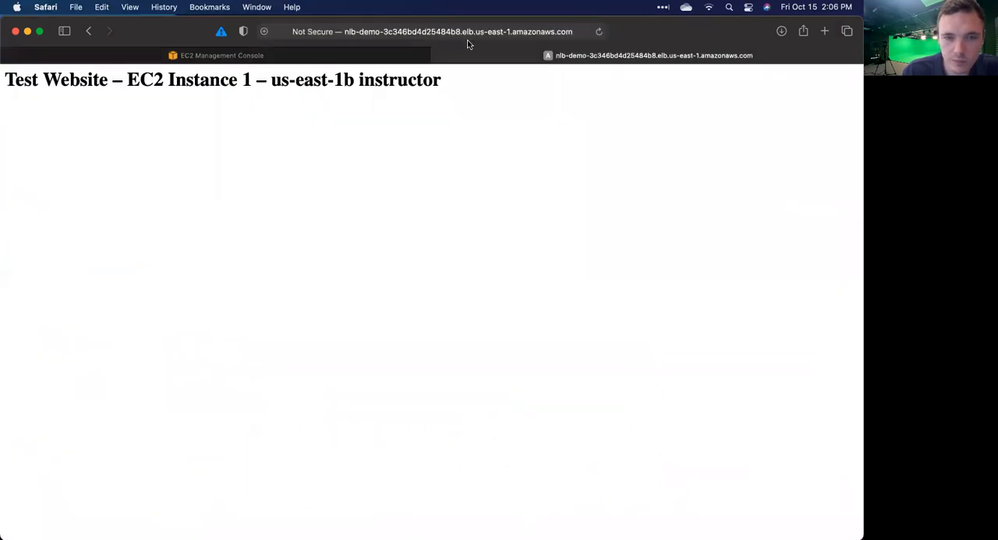
# Step: Copy the public IPv4 address of the us-east-1c instance and load it in a new browser tab
pyautogui.click(340, 52)
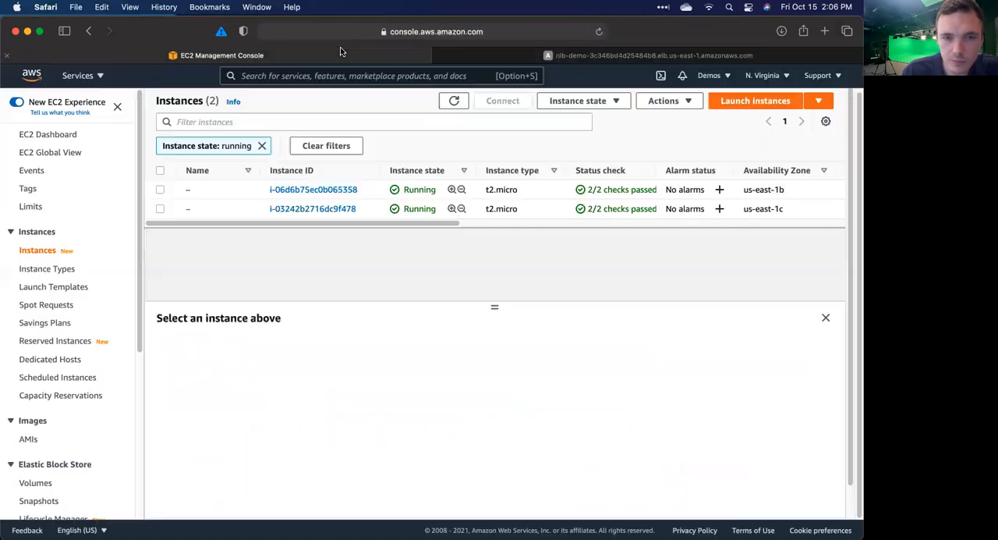
pyautogui.click(159, 208)
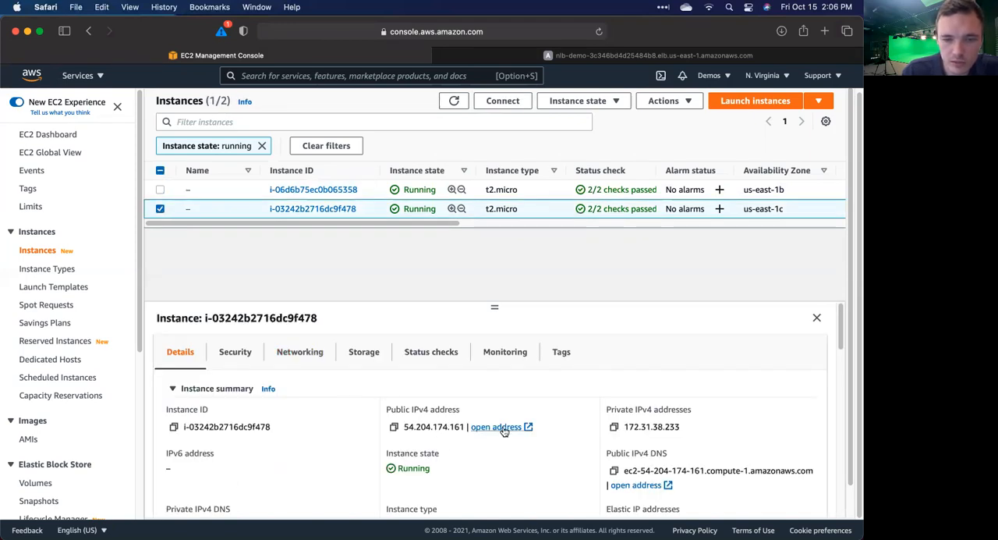
pyautogui.doubleClick(422, 426)
pyautogui.click(393, 426)
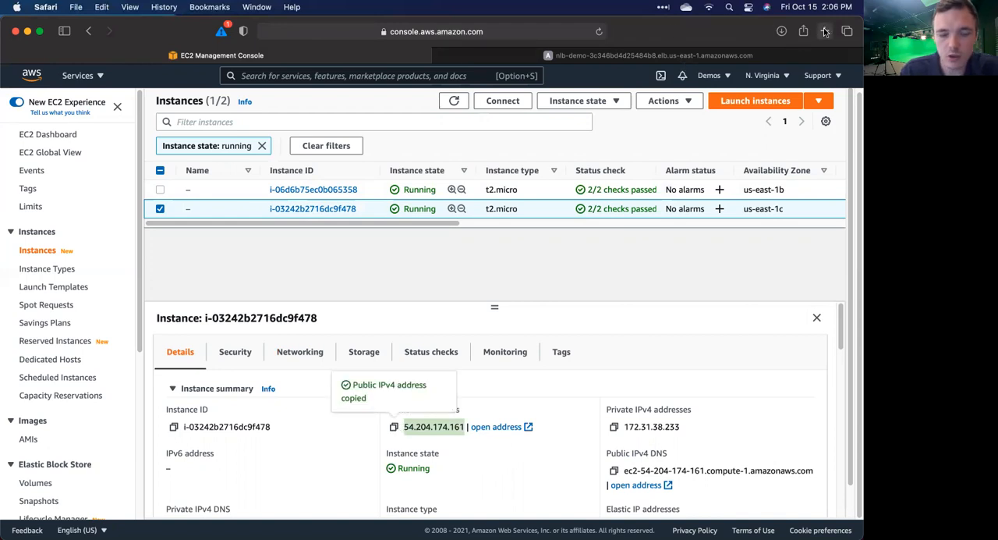
pyautogui.press('super+t')
pyautogui.press('super+v')
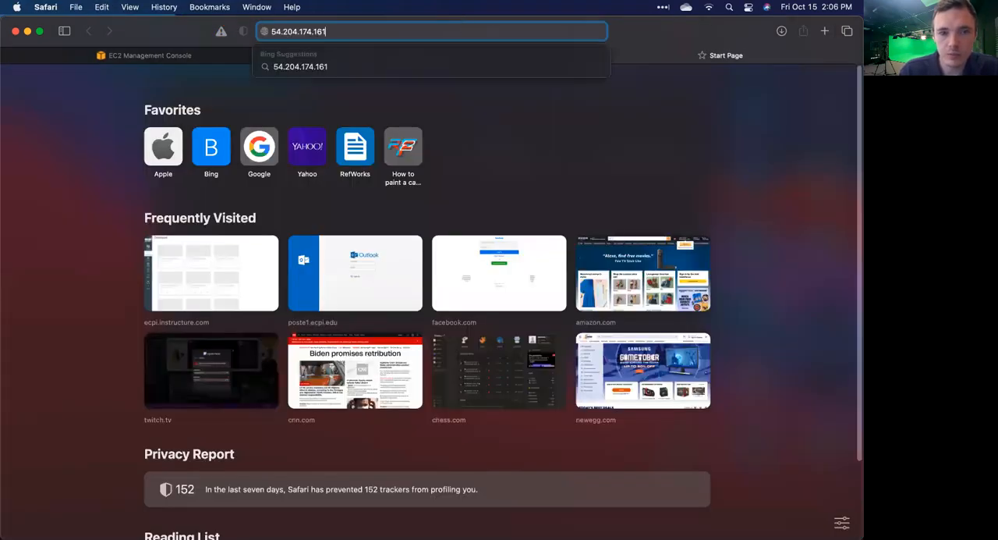
pyautogui.press('Return')
# Step: Return to the nlb-demo website and reload it twice to compare which instance answers
pyautogui.click(347, 58)
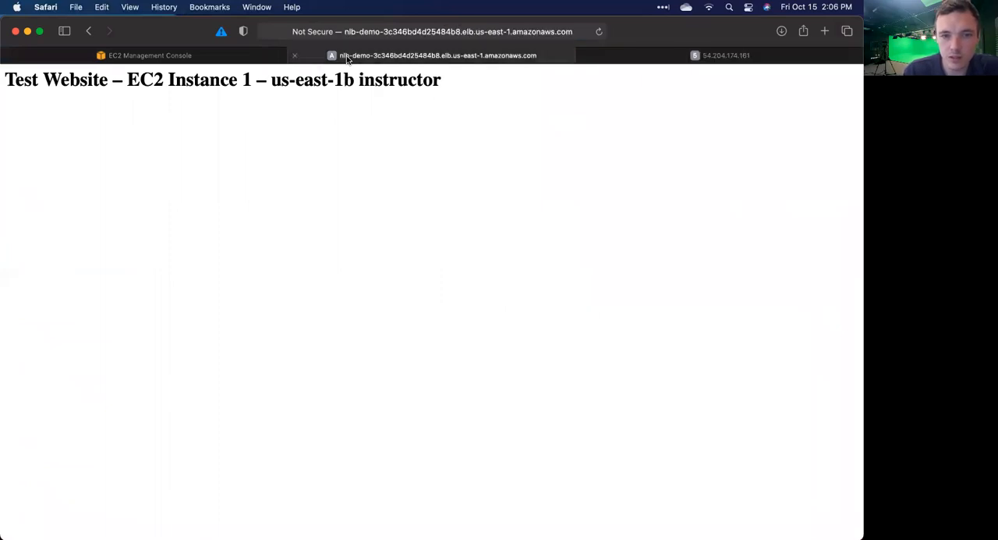
pyautogui.click(598, 31)
pyautogui.click(598, 31)
pyautogui.click(542, 35)
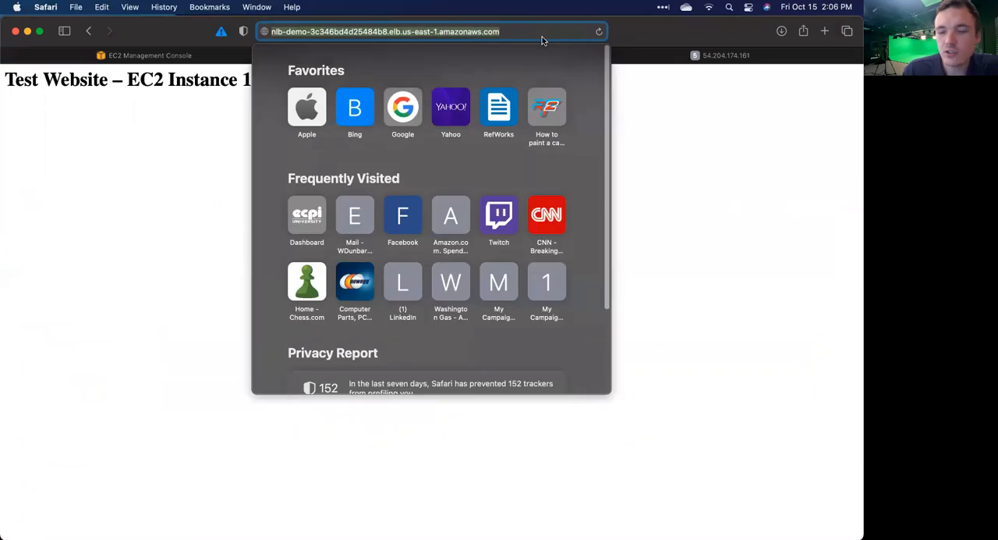
pyautogui.press('Escape')
# Step: Select only the us-east-1b instance, review its networking details, and stop it
pyautogui.click(197, 57)
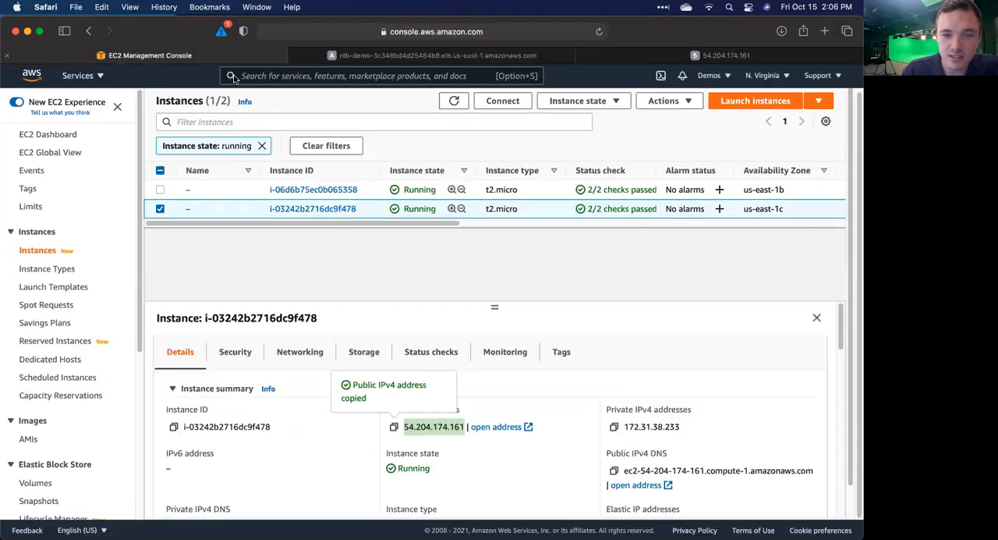
pyautogui.click(160, 209)
pyautogui.click(160, 190)
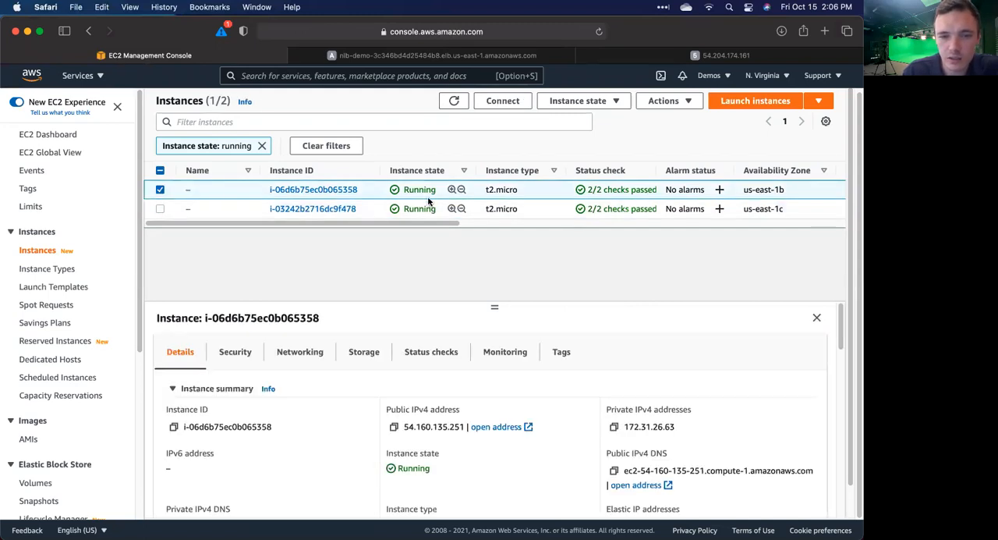
pyautogui.click(296, 352)
pyautogui.scroll(-1, 437, 442)
pyautogui.scroll(-3, 437, 442)
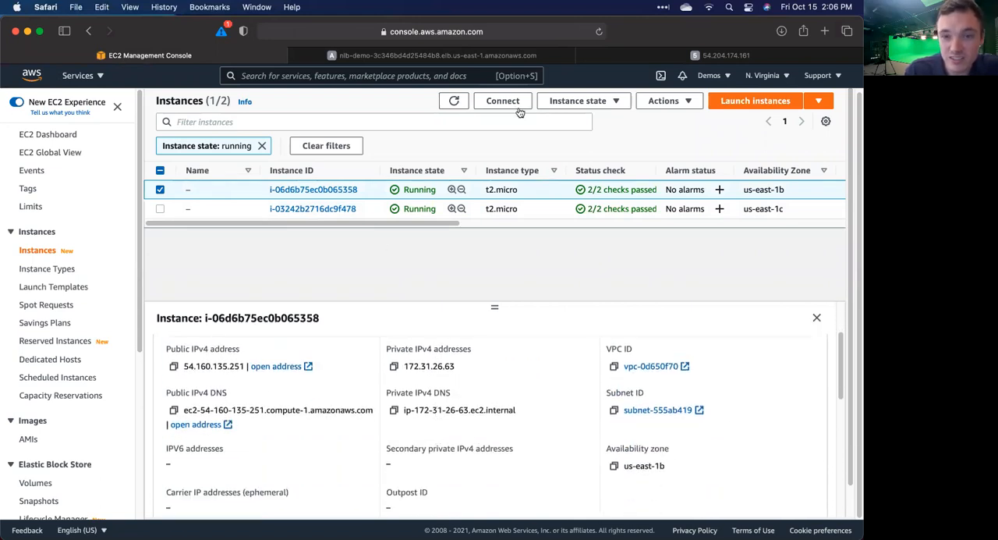
pyautogui.click(567, 102)
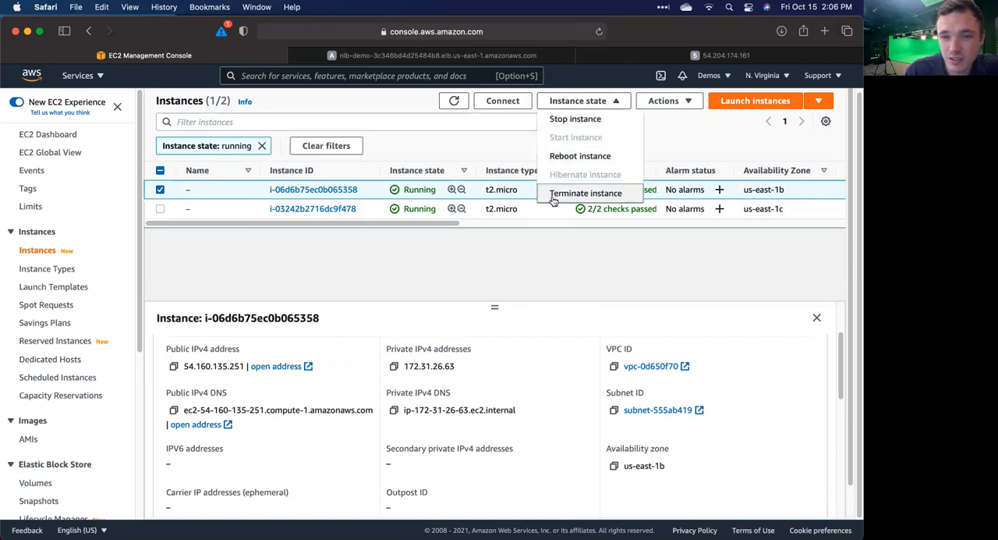
pyautogui.click(575, 119)
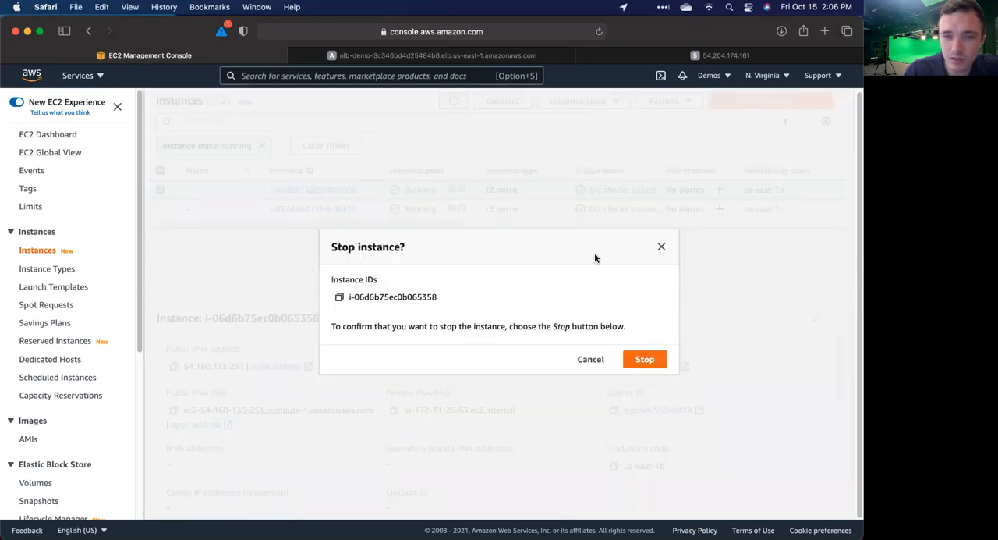
pyautogui.click(659, 363)
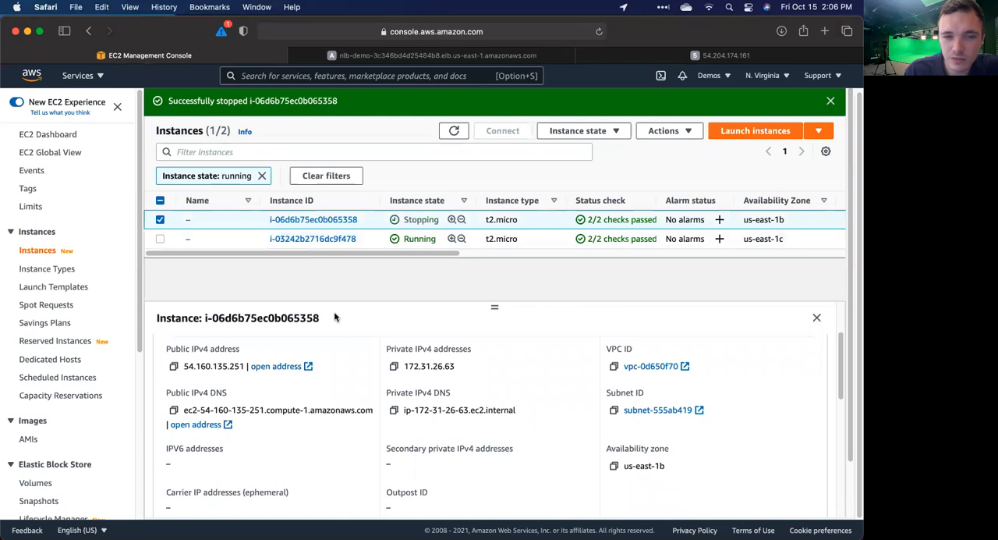
# Step: Load the nlb-demo website again to check its response with the us-east-1b instance being stopped
pyautogui.click(483, 54)
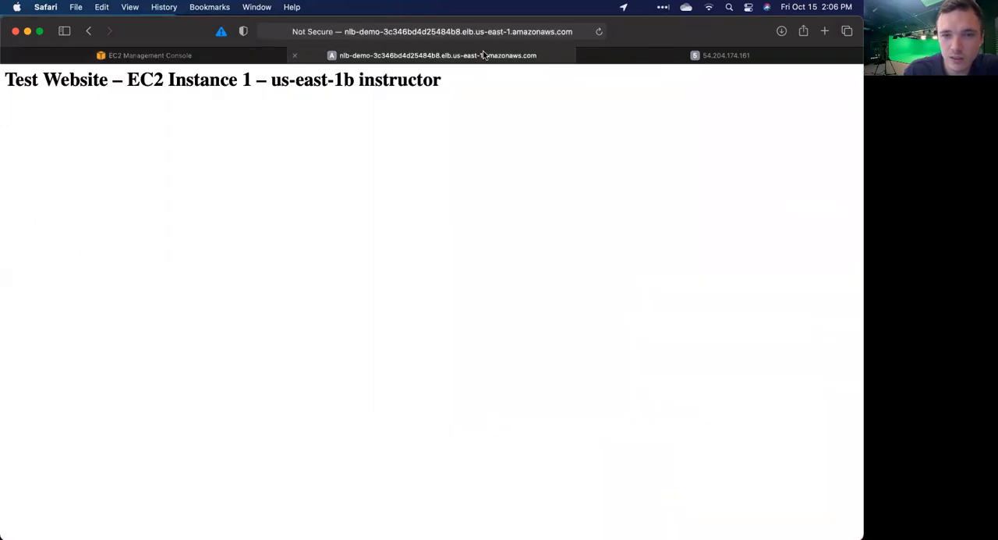
pyautogui.click(522, 31)
pyautogui.press('Return')
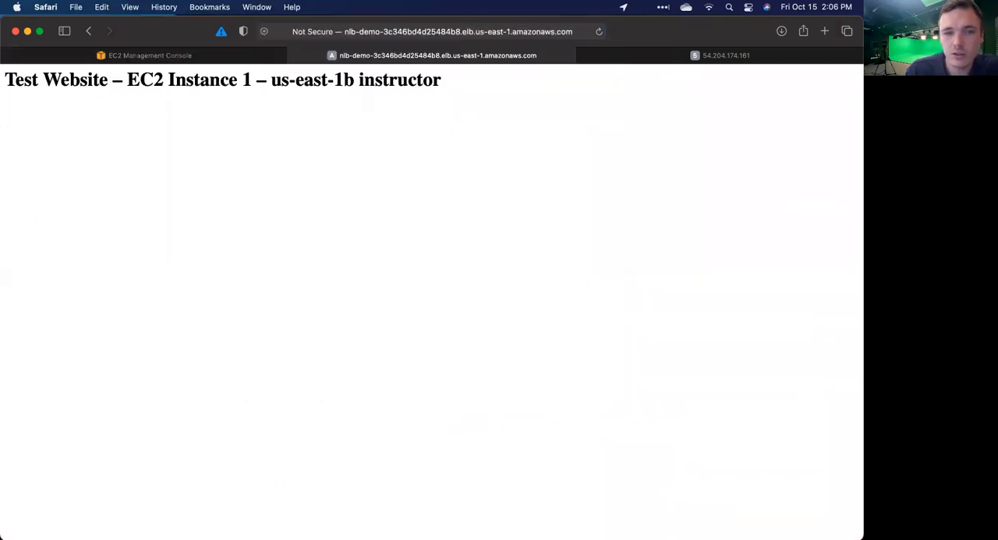
# Step: Reload the nlb-demo website to check which instance answers
pyautogui.click(474, 31)
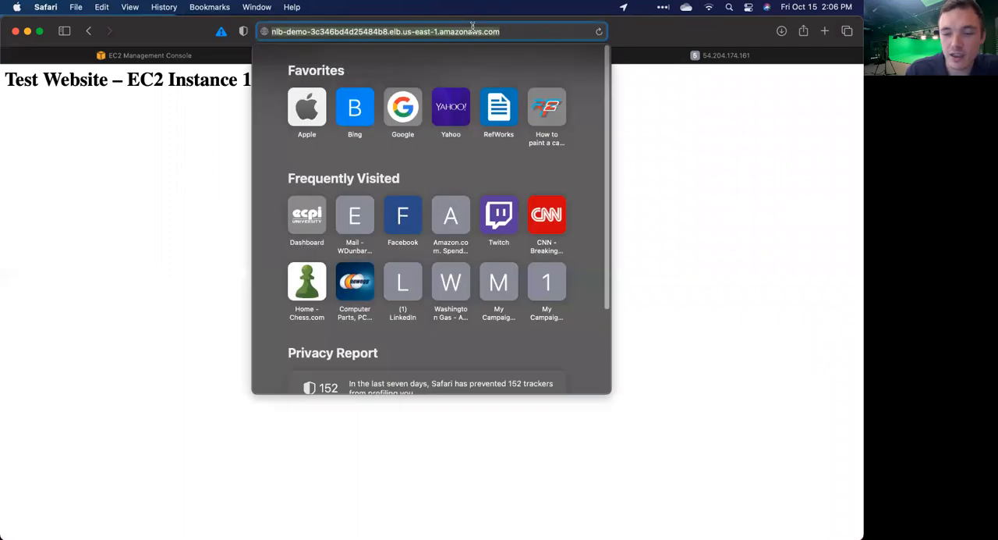
pyautogui.press('Return')
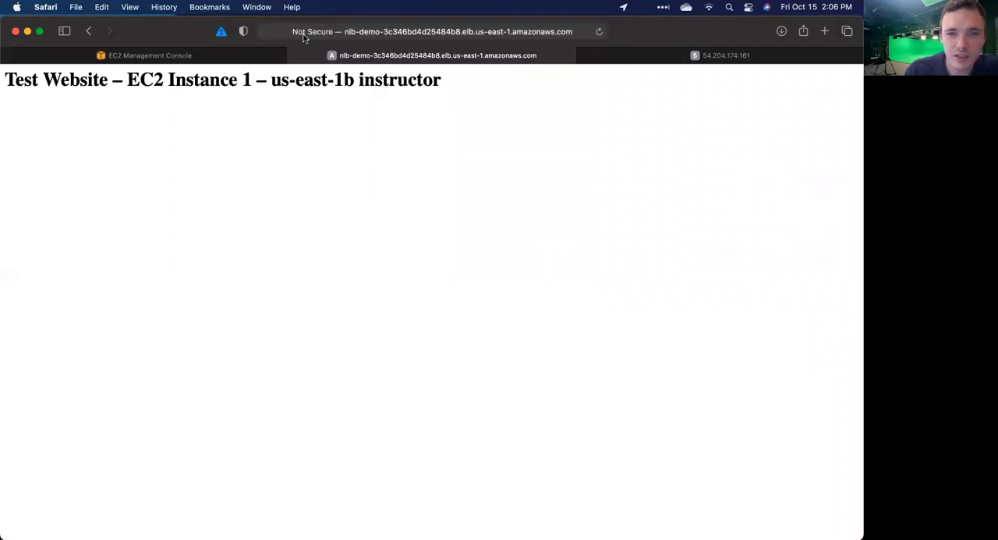
# Step: Close both test website tabs and refresh the list of running instances
pyautogui.click(293, 56)
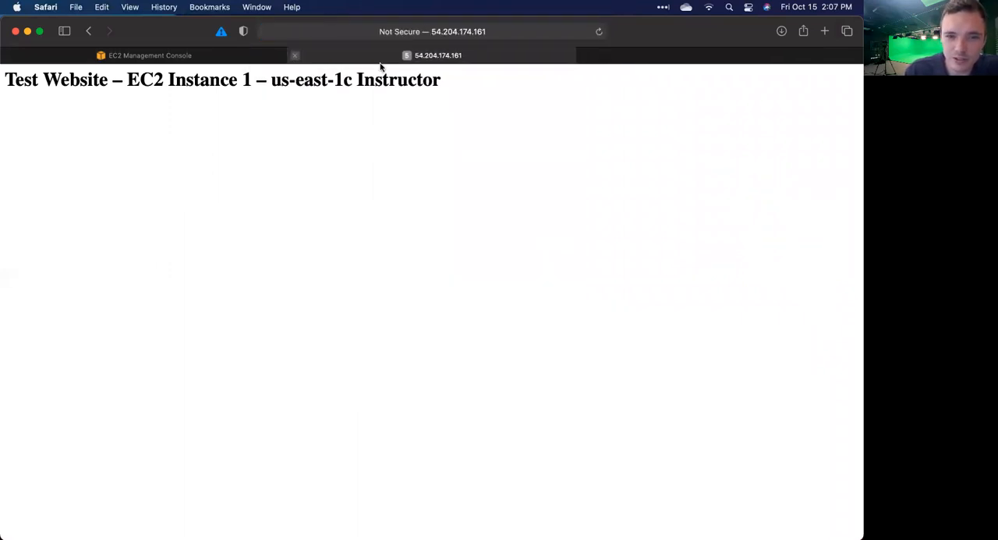
pyautogui.click(442, 56)
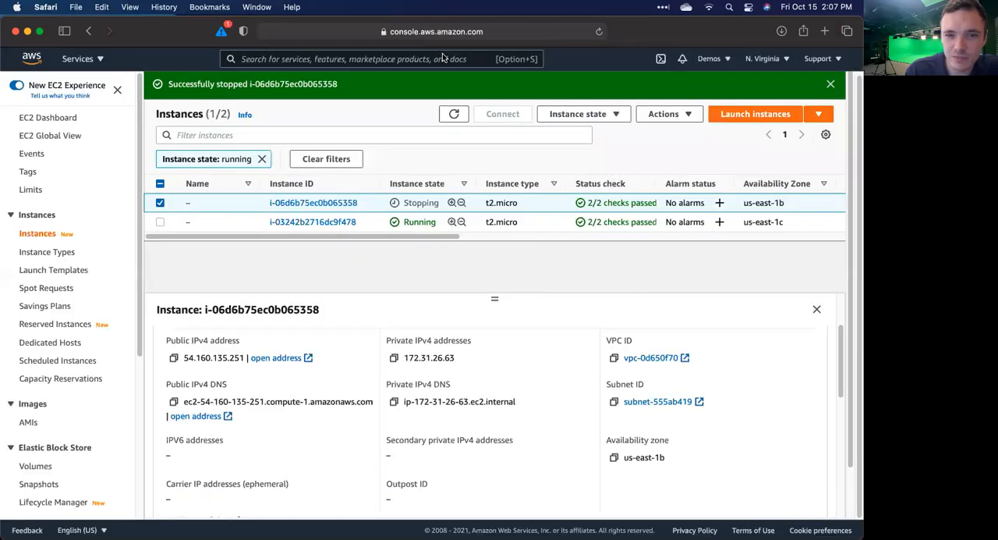
pyautogui.click(454, 114)
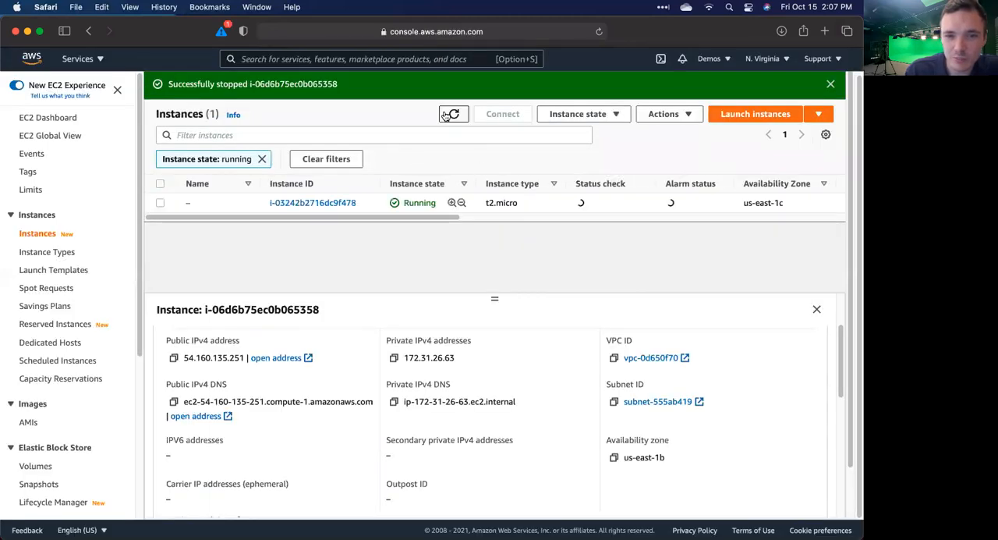
# Step: Open a new browser tab, then copy the DNS name from the nlb-demo load balancer's description in the EC2 console
pyautogui.click(824, 31)
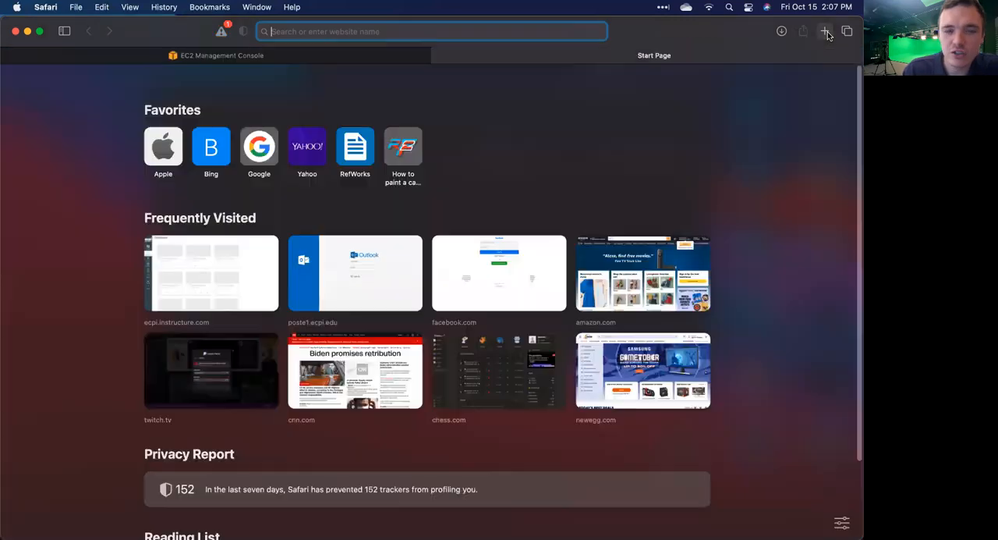
pyautogui.press('super+v')
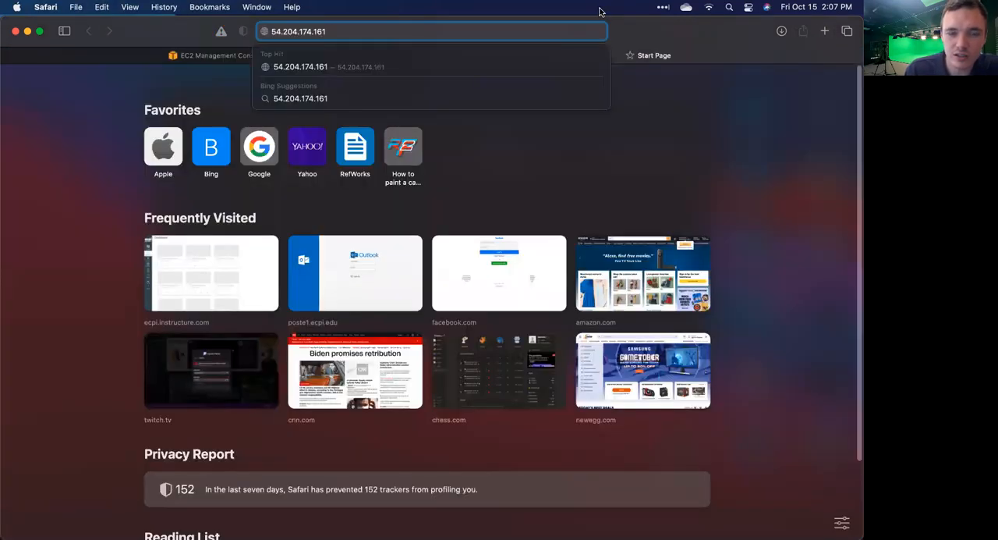
pyautogui.click(129, 58)
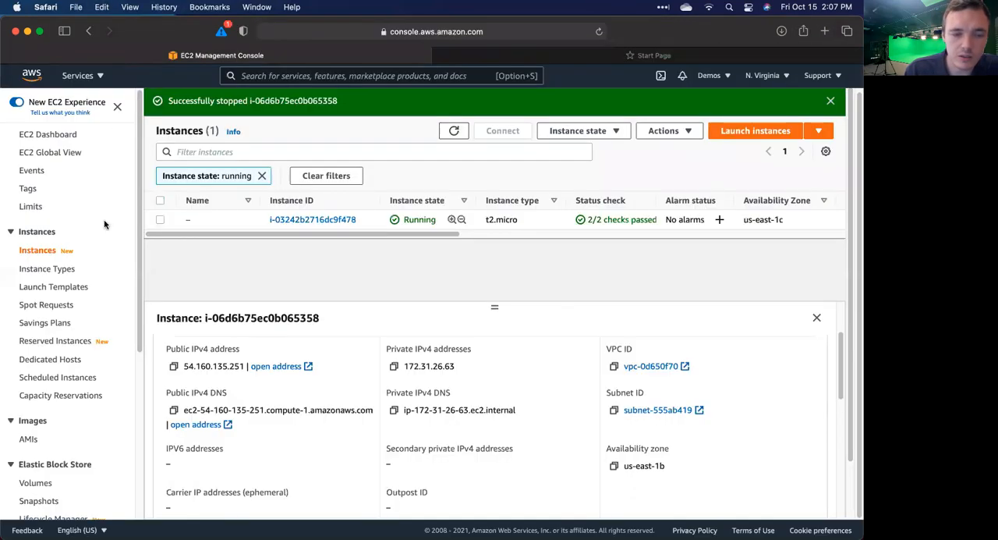
pyautogui.click(58, 137)
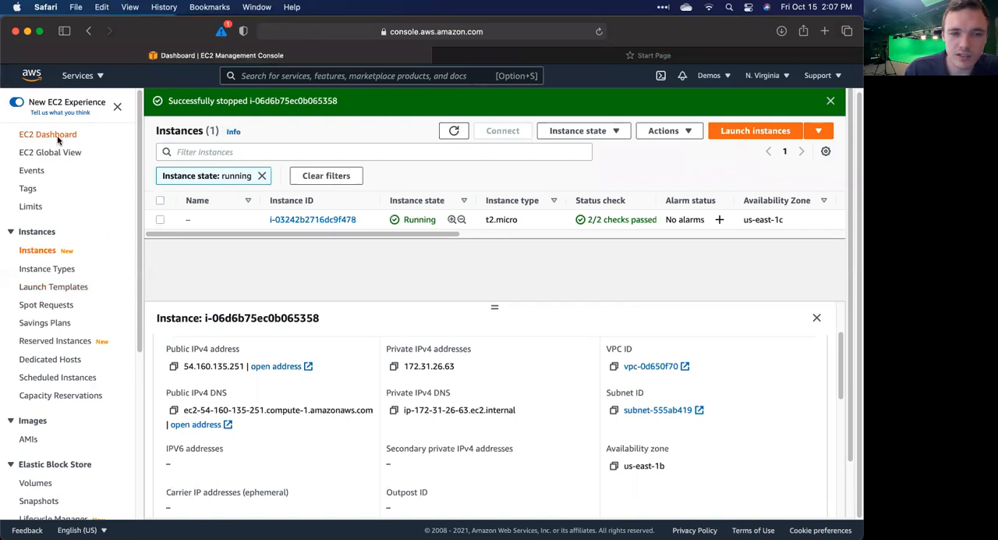
pyautogui.click(402, 234)
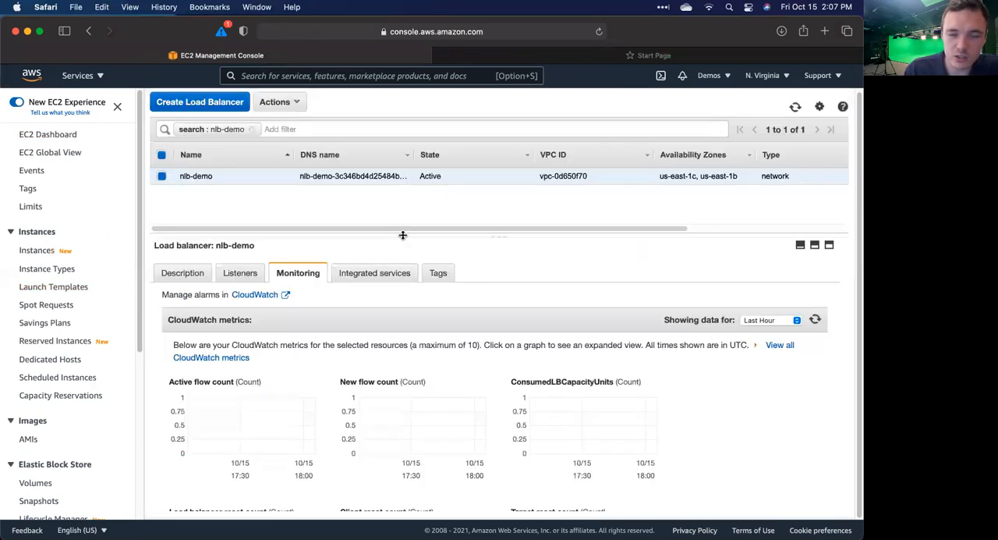
pyautogui.click(183, 273)
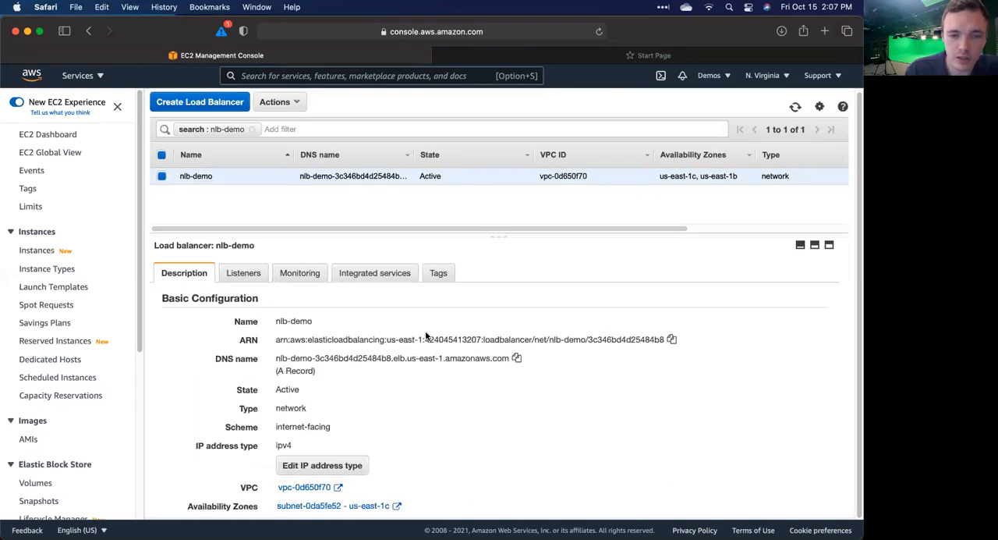
pyautogui.click(517, 359)
# Step: Load the copied nlb-demo DNS name in the new browser tab and check which instance answers
pyautogui.click(520, 55)
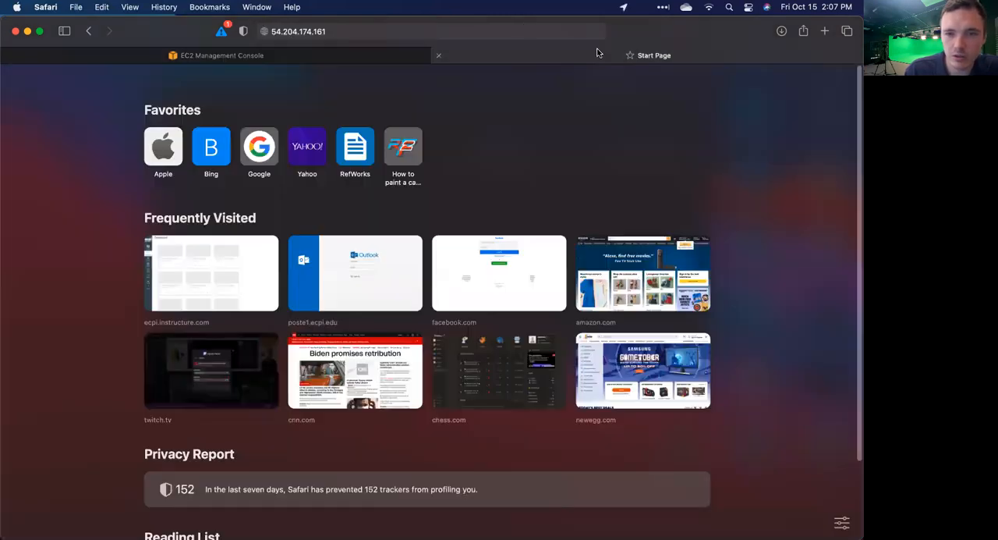
pyautogui.click(521, 28)
pyautogui.press('super+v')
pyautogui.press('Return')
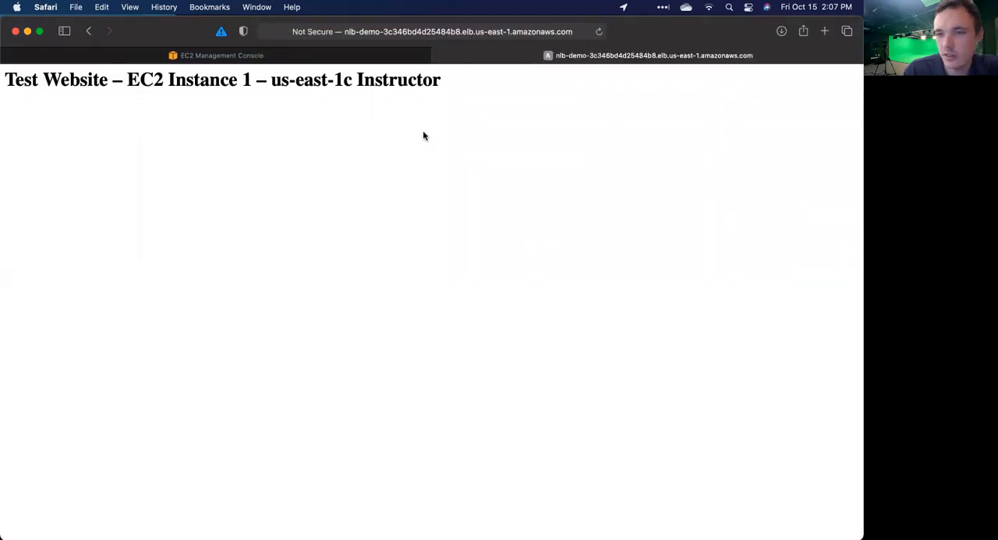
pyautogui.doubleClick(382, 81)
pyautogui.click(698, 67)
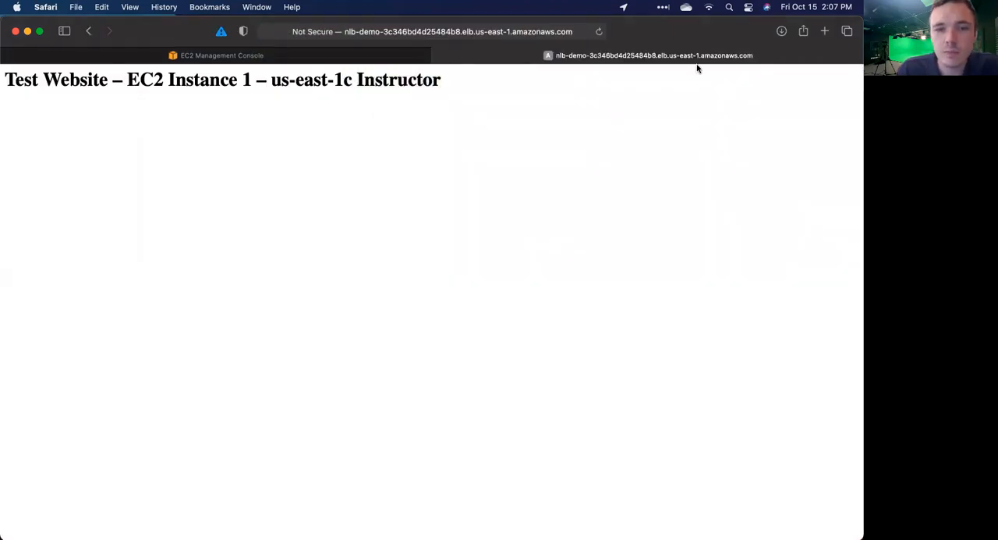
# Step: Remove the running-state filter from the EC2 instances list and start the stopped us-east-1b instance
pyautogui.click(273, 53)
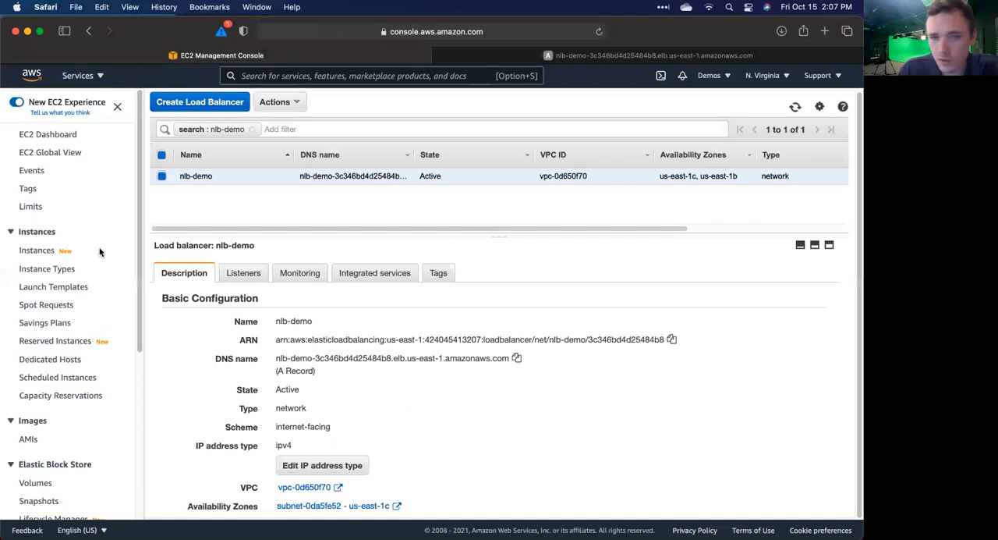
pyautogui.click(53, 135)
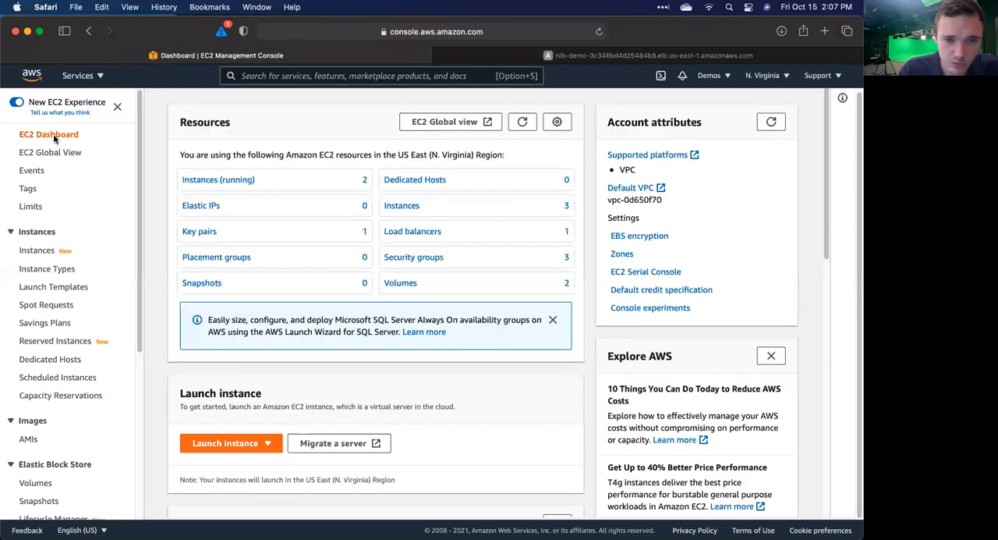
pyautogui.click(240, 187)
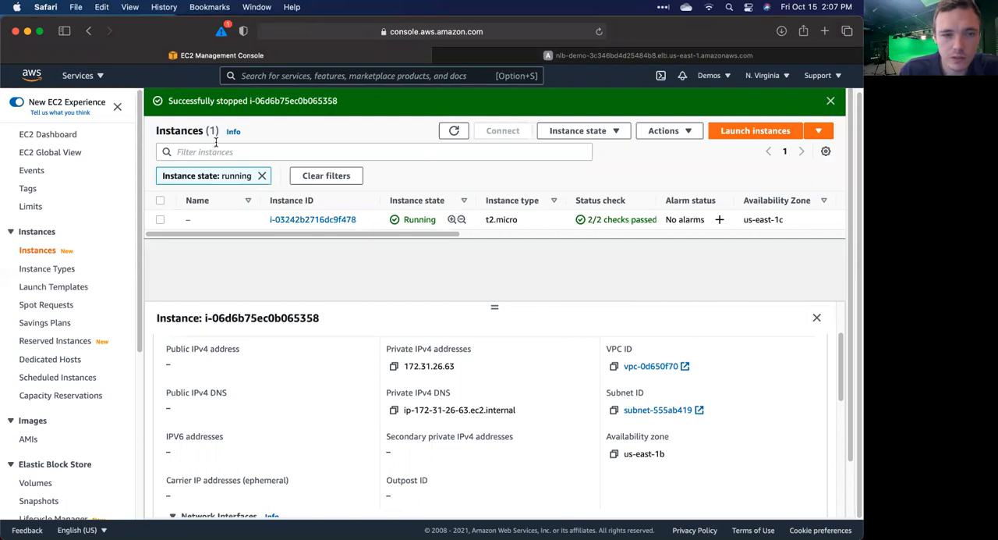
pyautogui.click(261, 176)
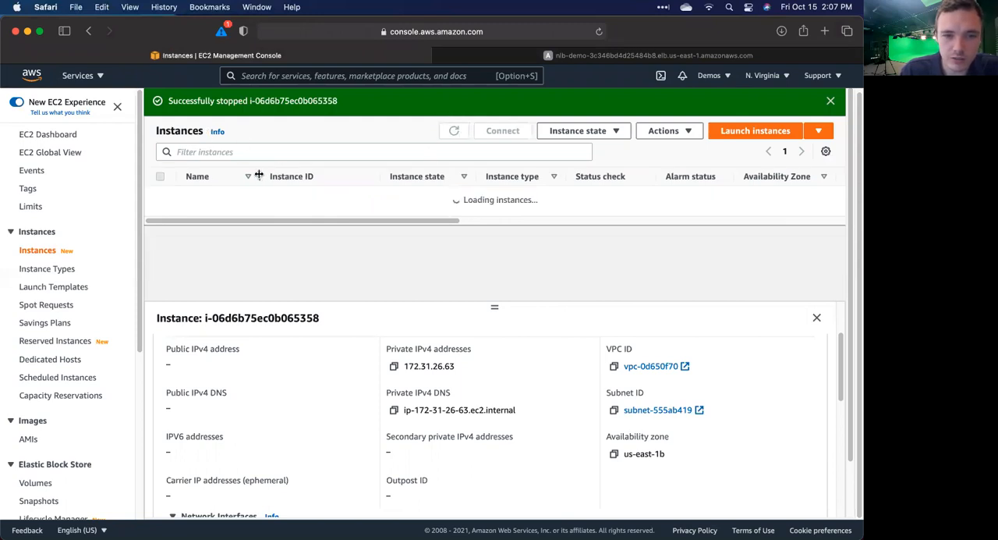
pyautogui.click(160, 214)
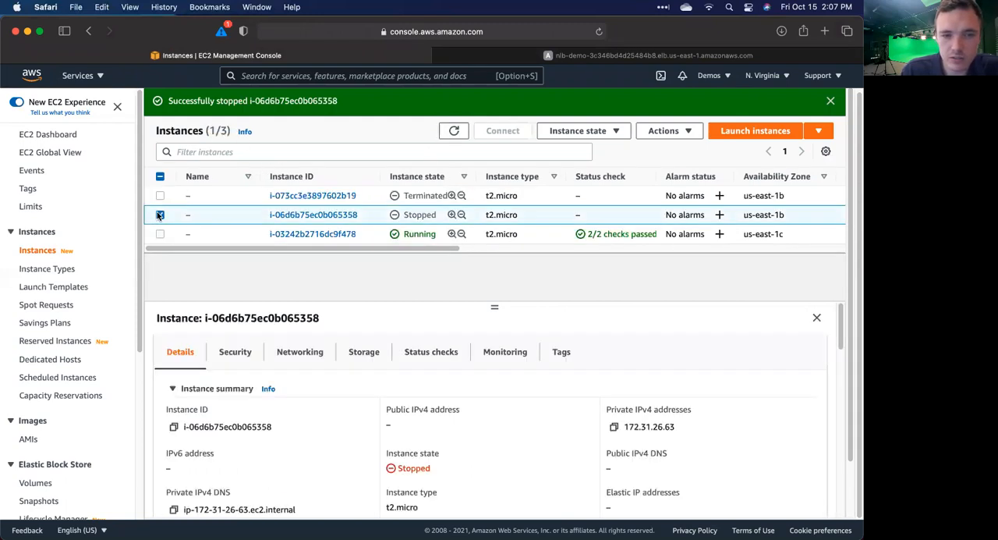
pyautogui.click(583, 131)
pyautogui.click(574, 169)
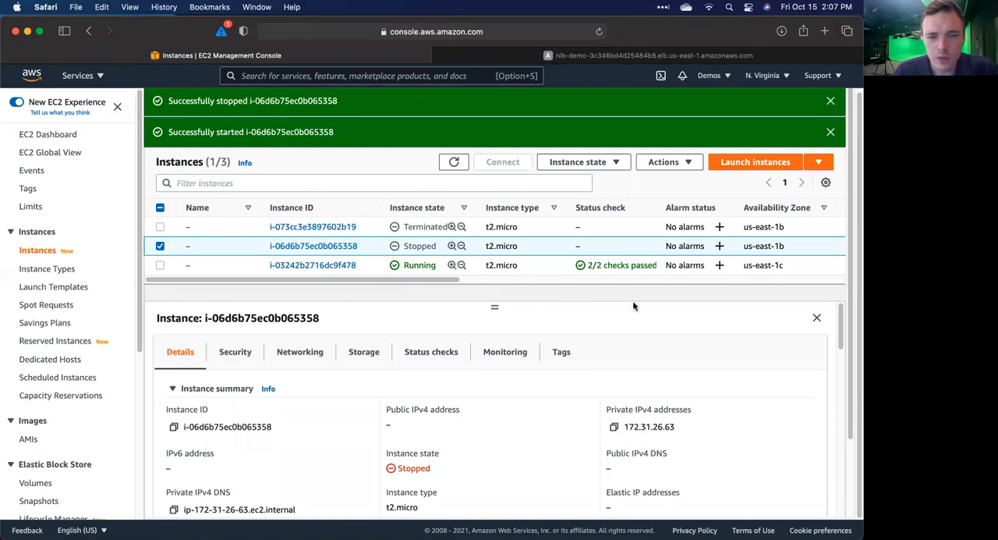
# Step: View the target groups list and return to the load balancers list
pyautogui.scroll(-7, 49, 255)
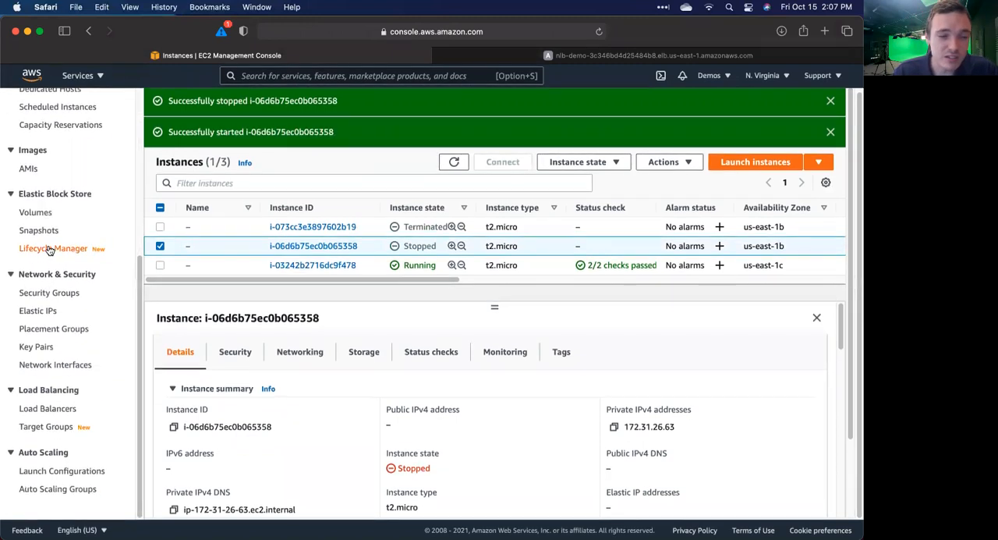
pyautogui.click(45, 426)
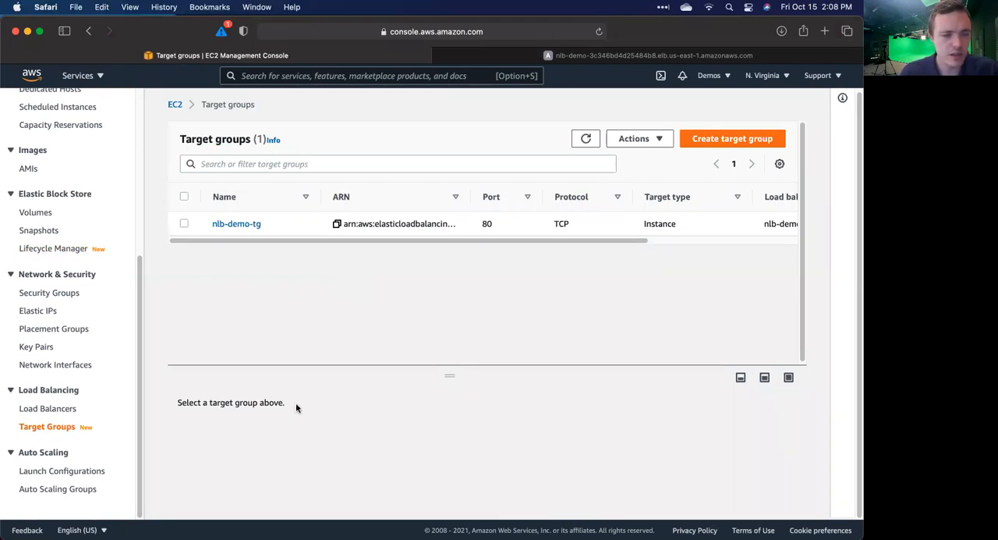
pyautogui.click(47, 408)
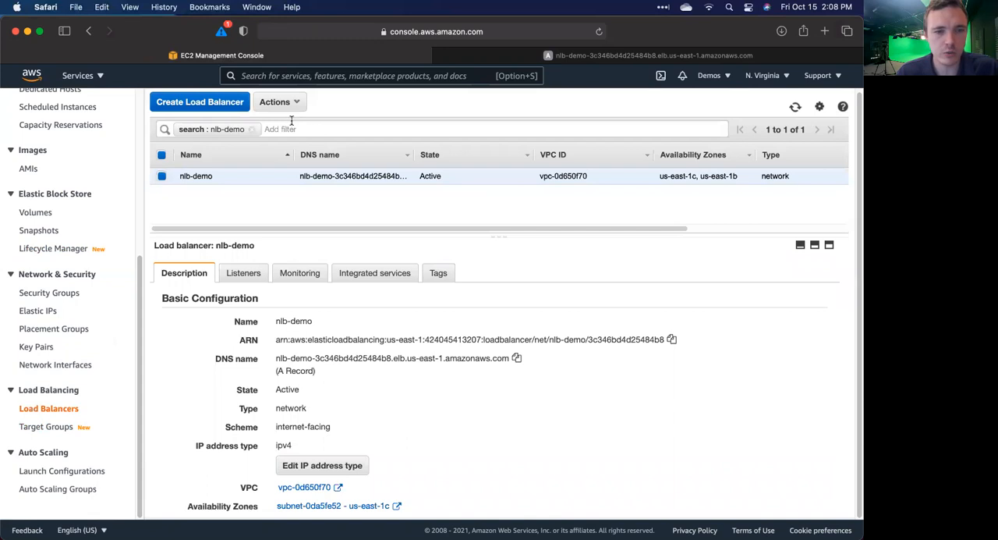
# Step: Open load balancer creation and compare the Application, Network and Gateway Load Balancer types
pyautogui.click(186, 101)
pyautogui.scroll(-2, 288, 320)
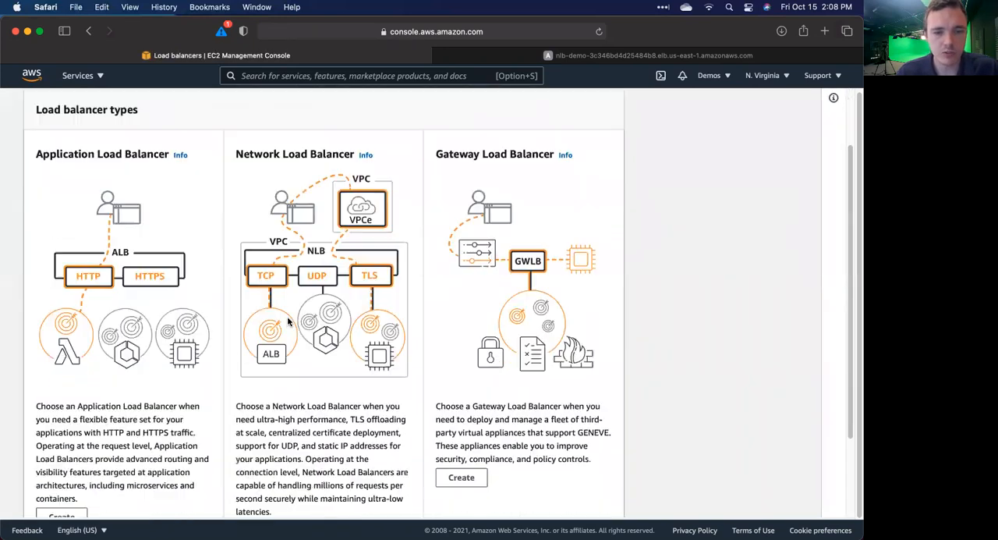
pyautogui.scroll(-1, 288, 320)
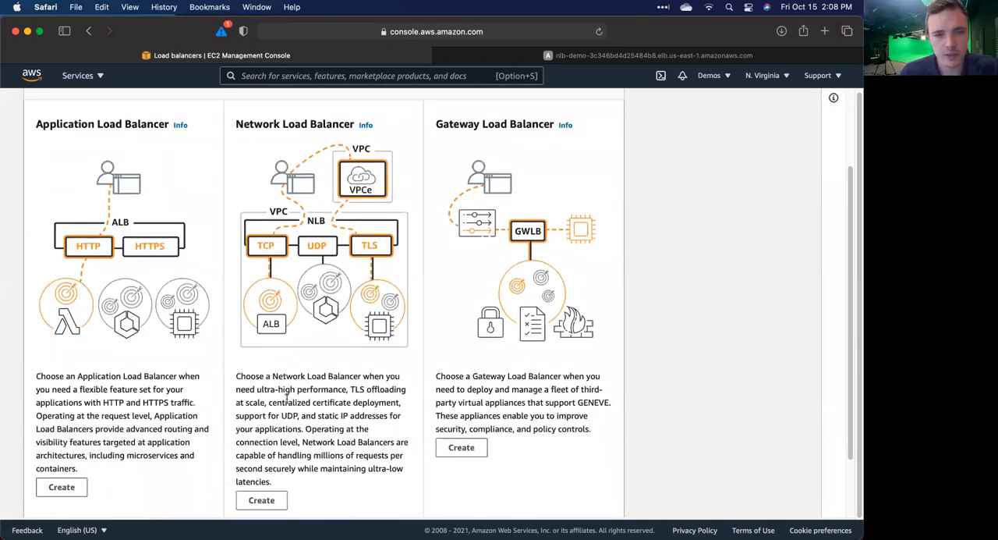
pyautogui.scroll(1, 288, 399)
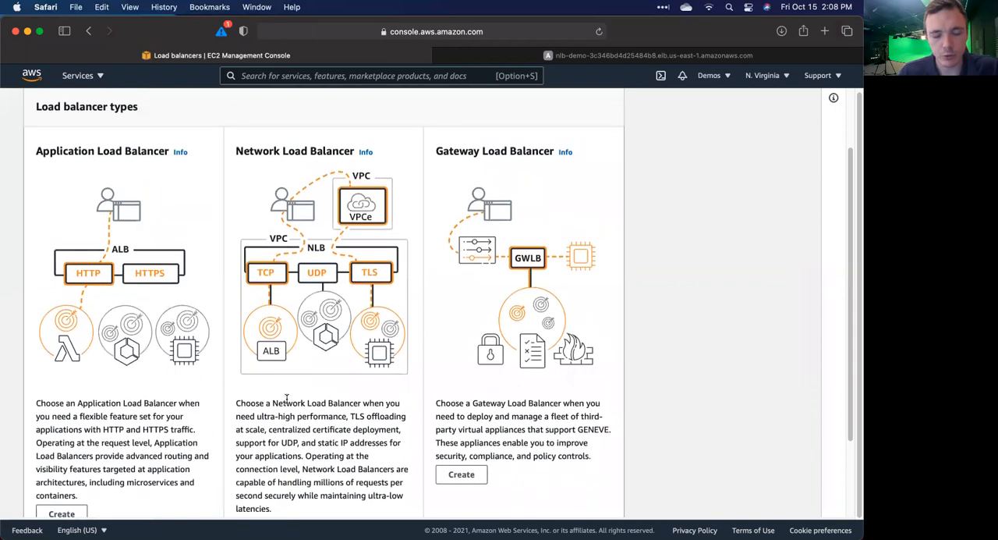
pyautogui.scroll(3, 287, 399)
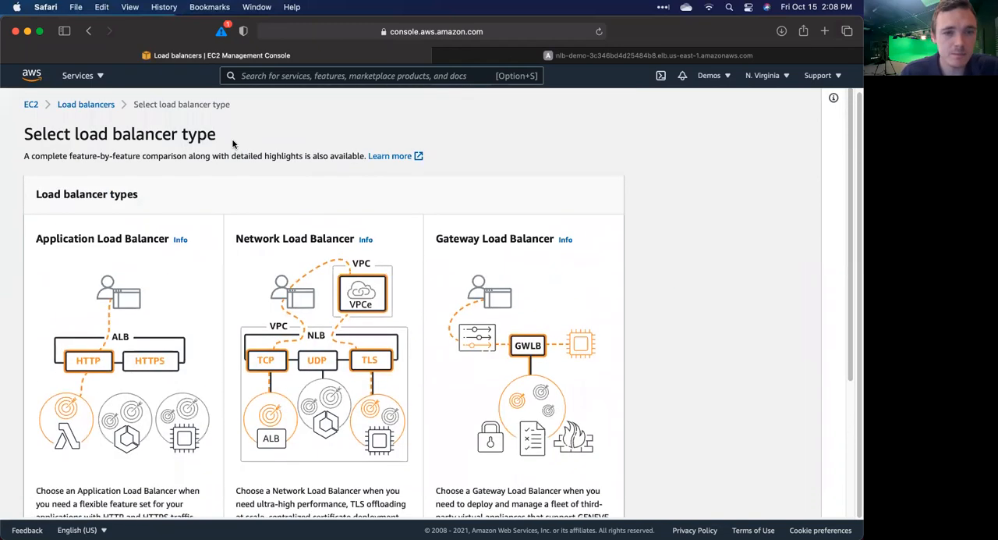
# Step: Close the nlb-demo website's browser tab
pyautogui.click(547, 59)
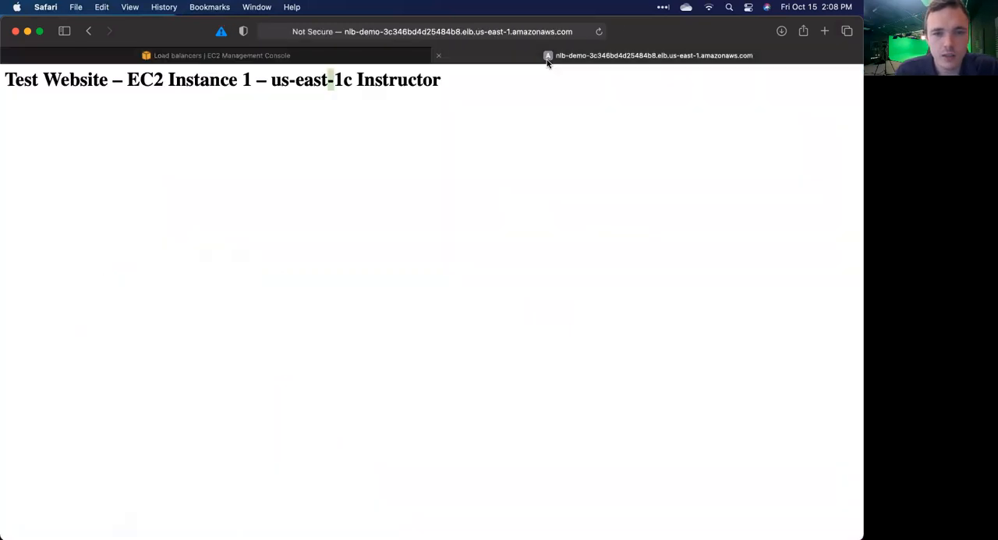
pyautogui.click(438, 55)
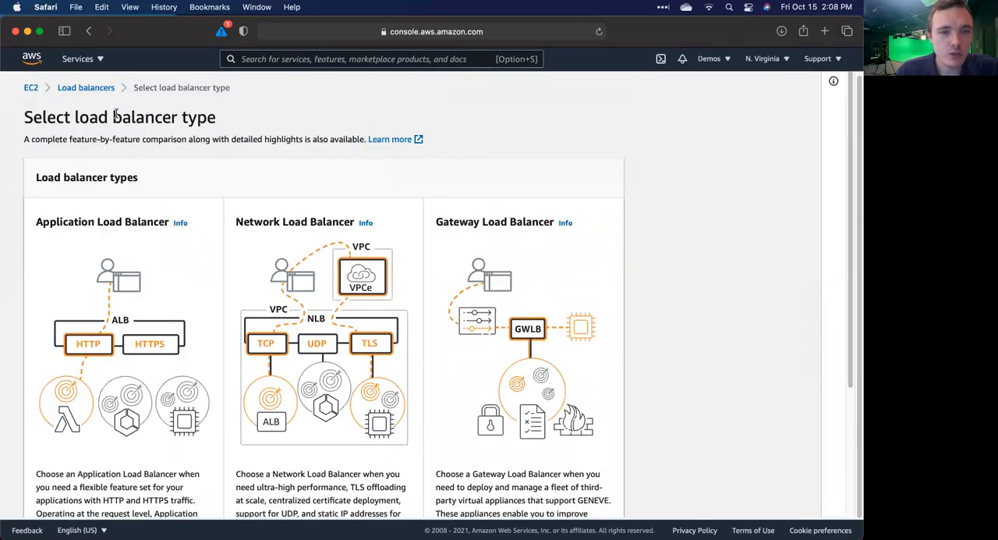